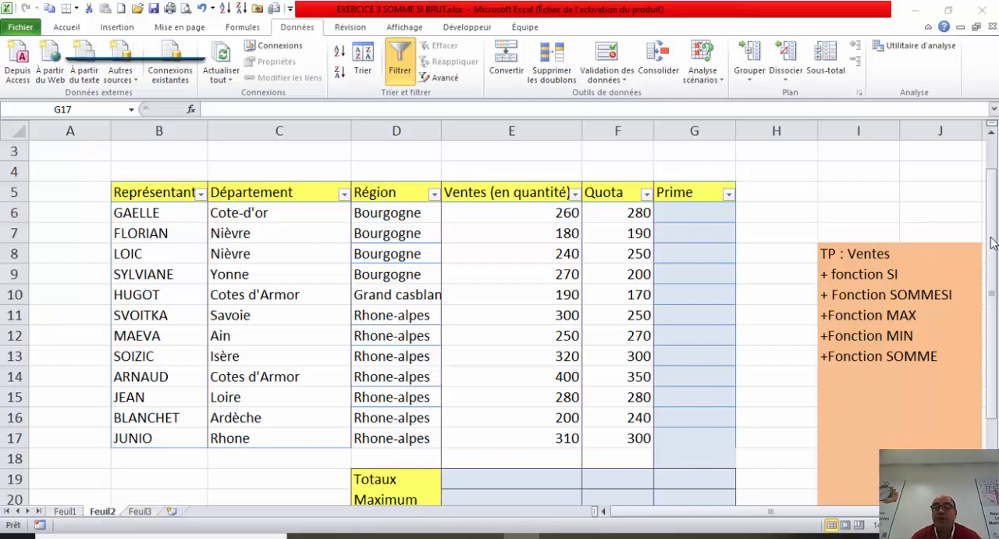
{"action": "left_click_drag", "start_coordinate": [993, 242], "coordinate": [996, 316]}
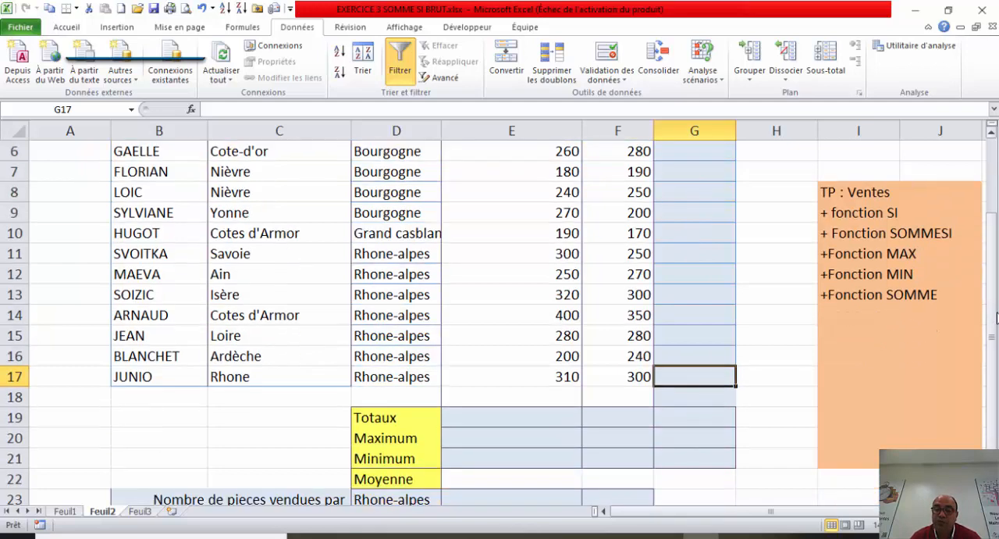
{"action": "left_click", "coordinate": [493, 418]}
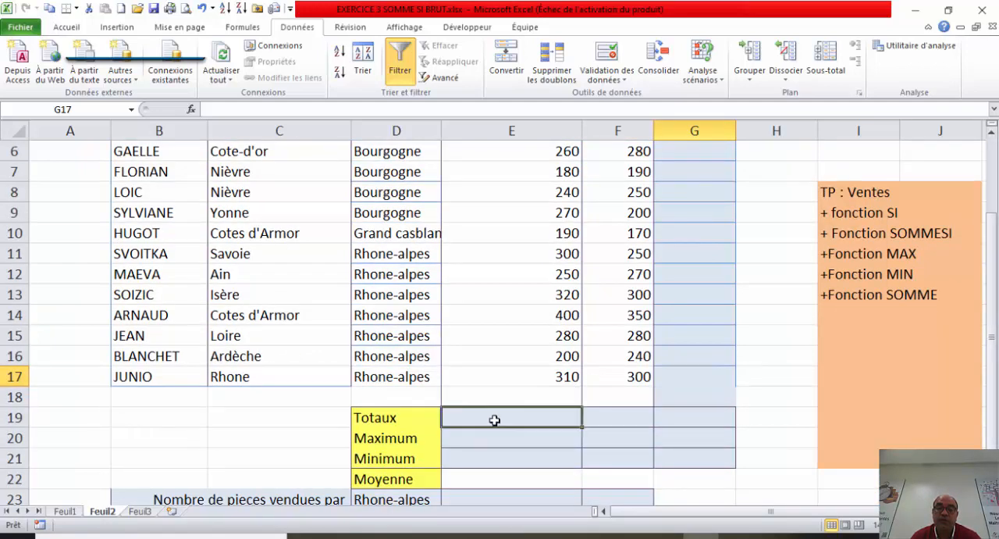
{"action": "left_click", "coordinate": [490, 434]}
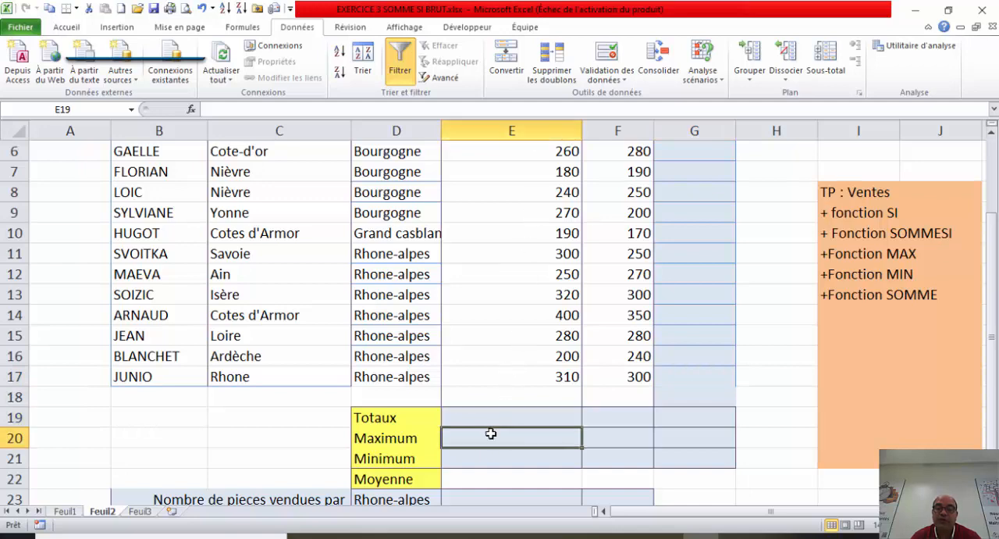
{"action": "left_click", "coordinate": [480, 454]}
{"action": "left_click", "coordinate": [476, 478]}
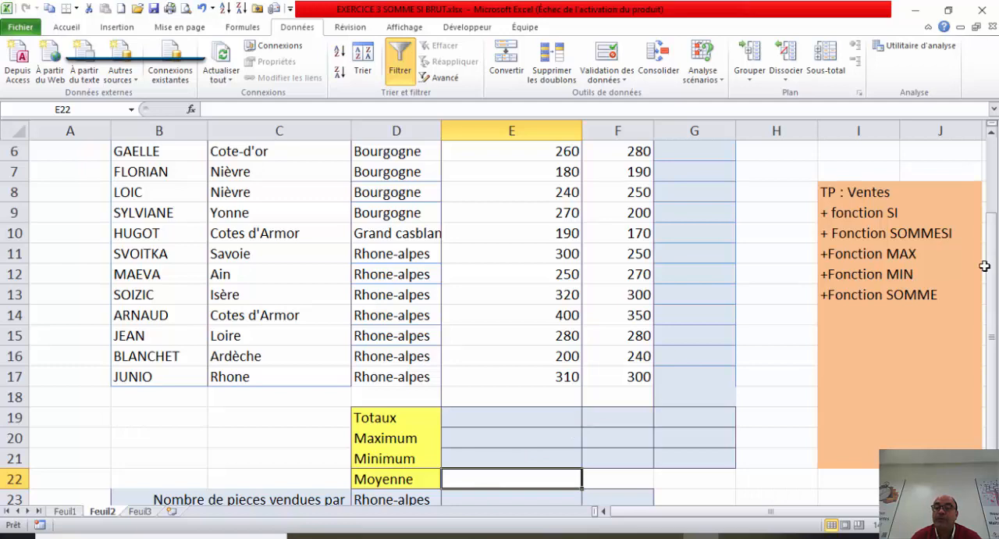
{"action": "left_click", "coordinate": [519, 419]}
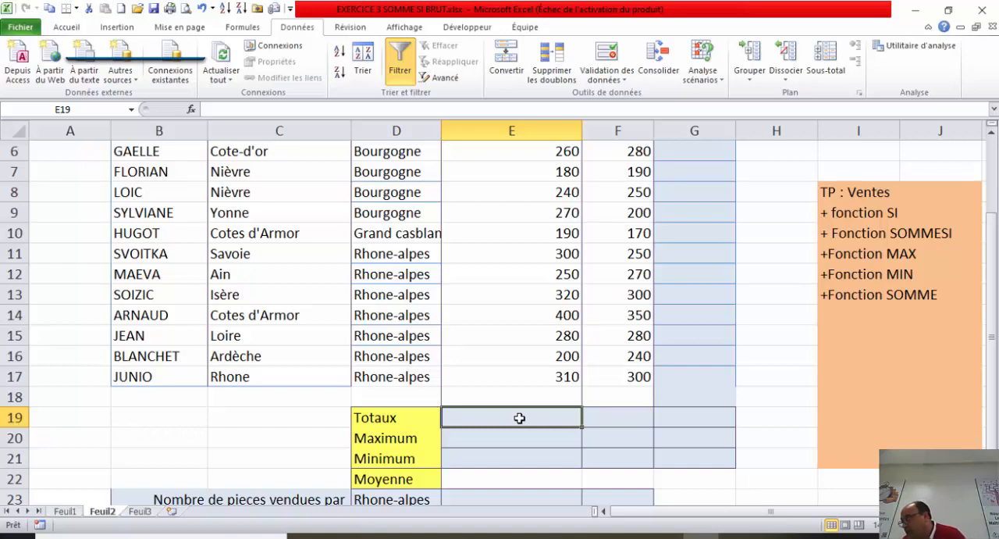
{"action": "type", "text": "="}
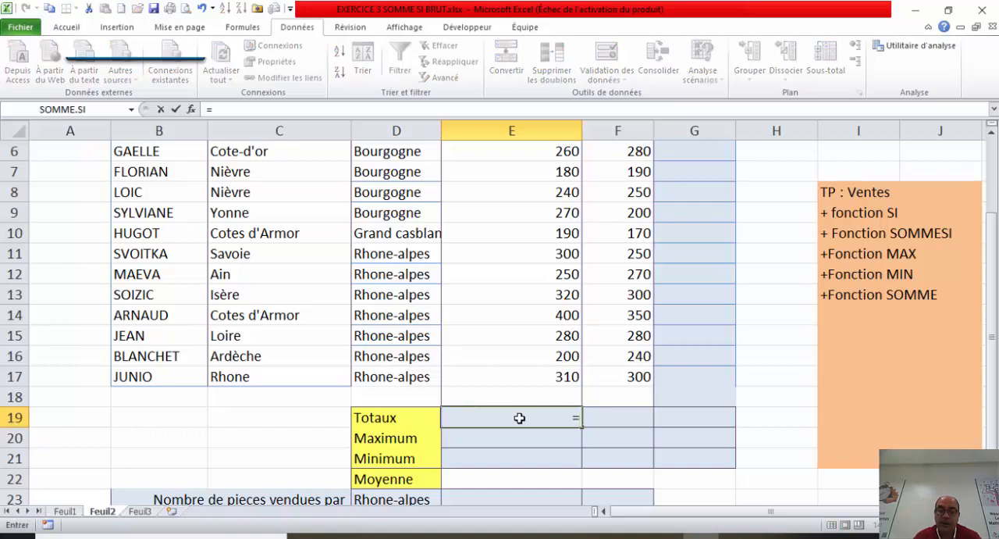
{"action": "type", "text": "somme"}
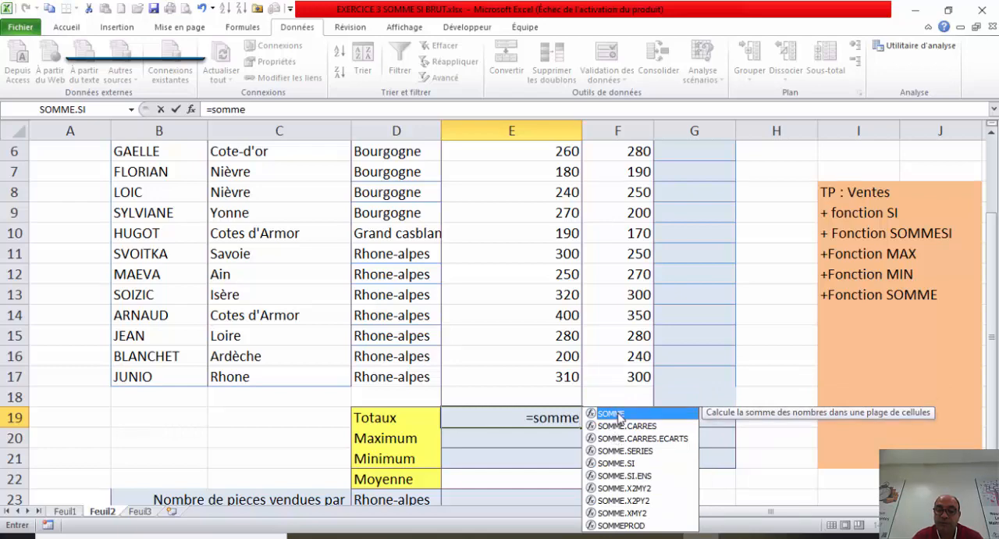
{"action": "double_click", "coordinate": [618, 414]}
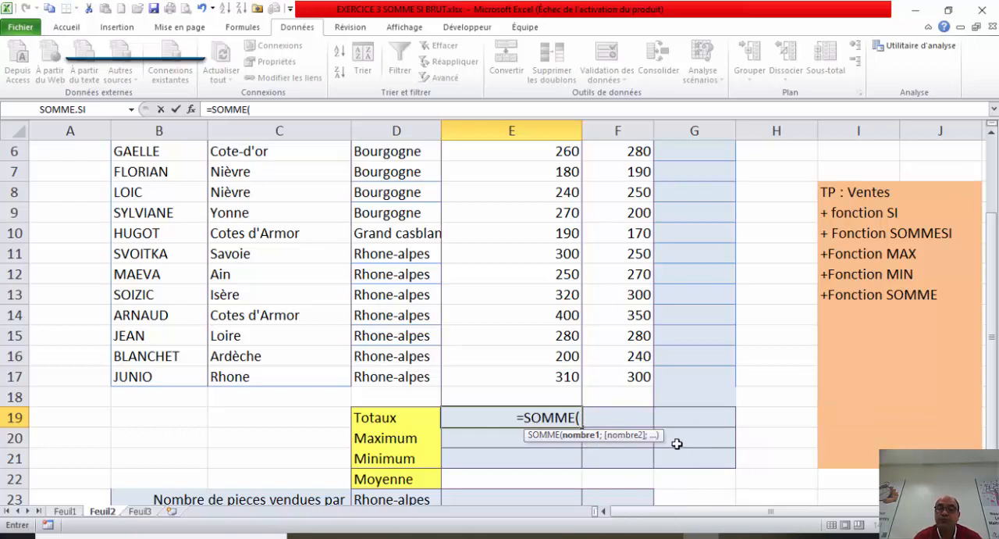
{"action": "left_click", "coordinate": [191, 110]}
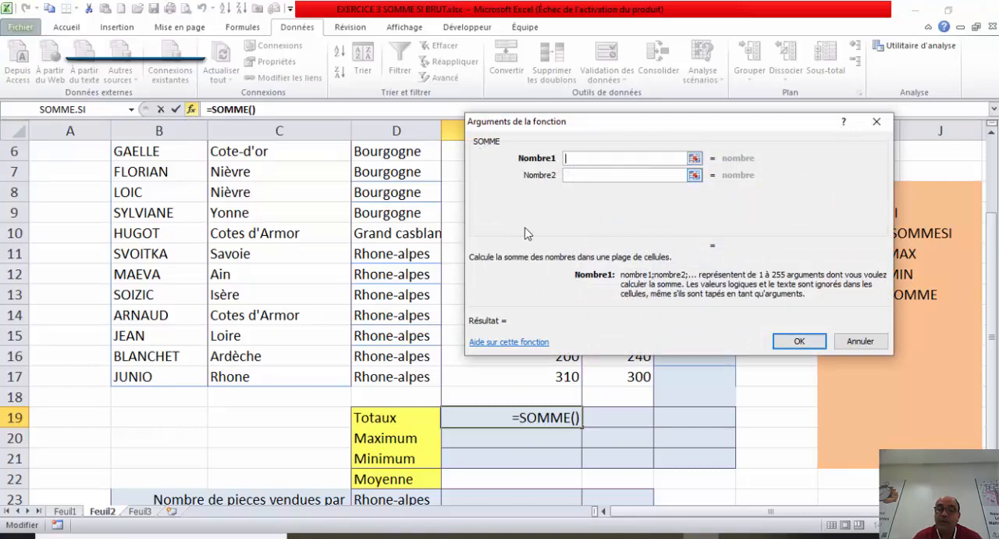
{"action": "left_click", "coordinate": [878, 121]}
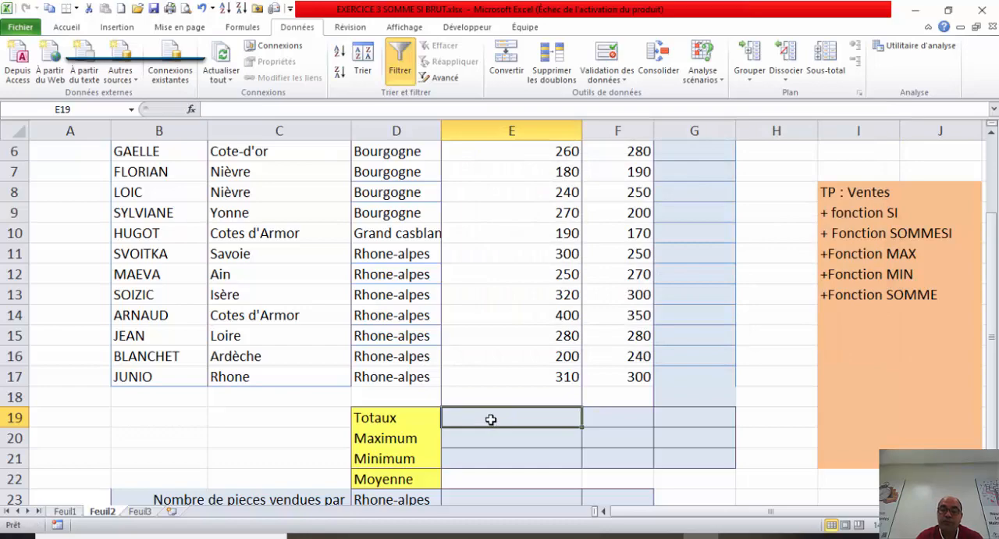
Step: Total the sales quantities in the Totaux row, cell E19, with the formula =SOMME(E6:E17), and reopen the formula to check it
{"action": "type", "text": "="}
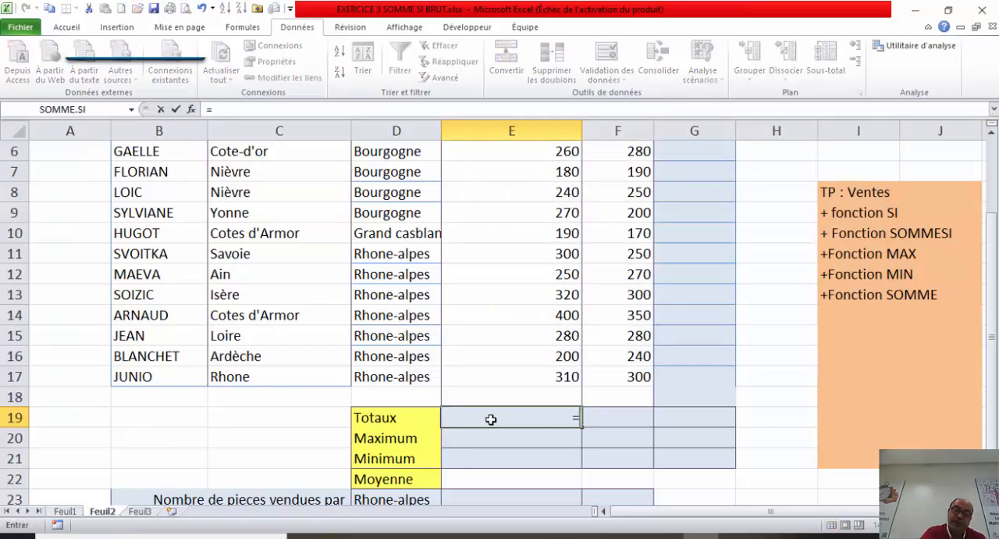
{"action": "type", "text": "somm"}
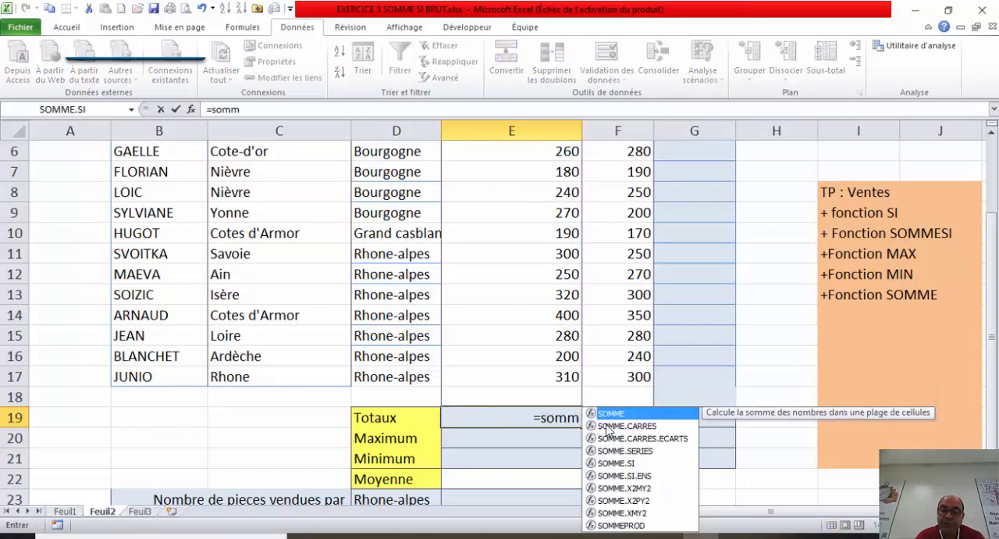
{"action": "double_click", "coordinate": [632, 415]}
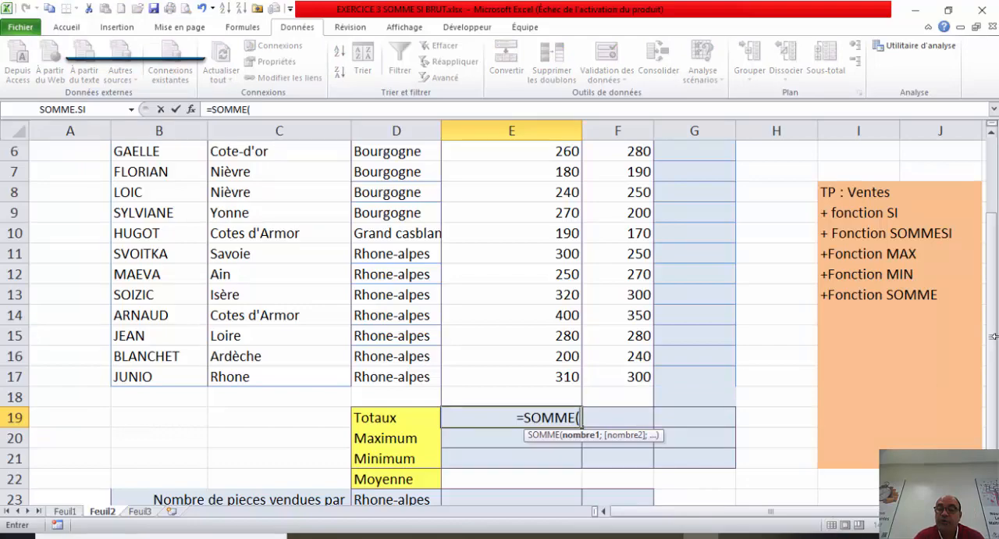
{"action": "left_click_drag", "start_coordinate": [992, 353], "coordinate": [991, 324]}
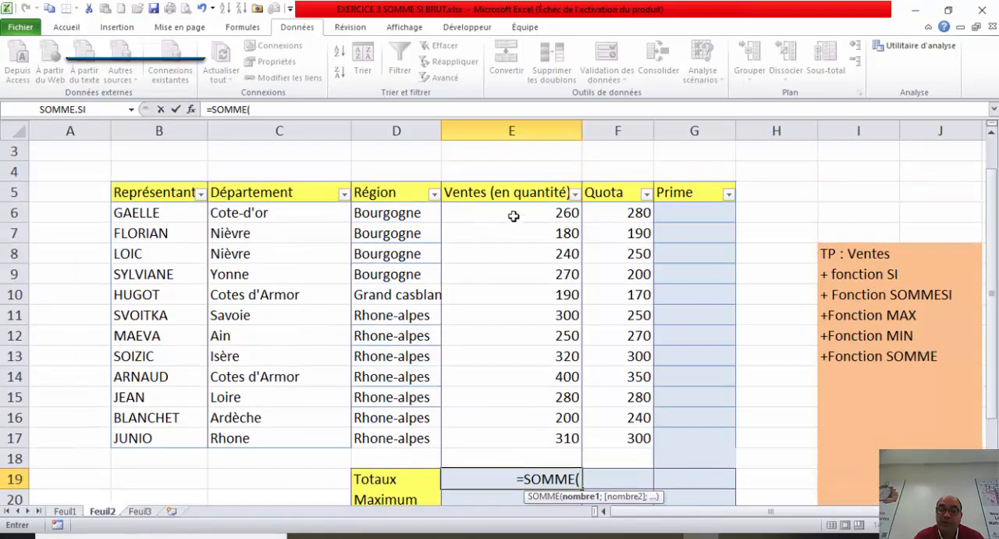
{"action": "left_click_drag", "start_coordinate": [511, 215], "coordinate": [517, 435]}
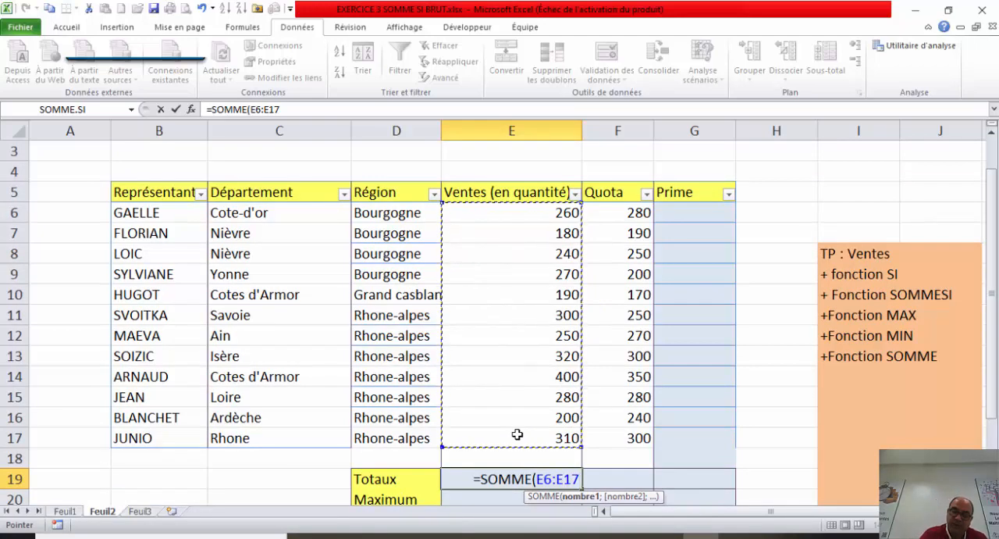
{"action": "type", "text": ")"}
{"action": "key", "text": "Return"}
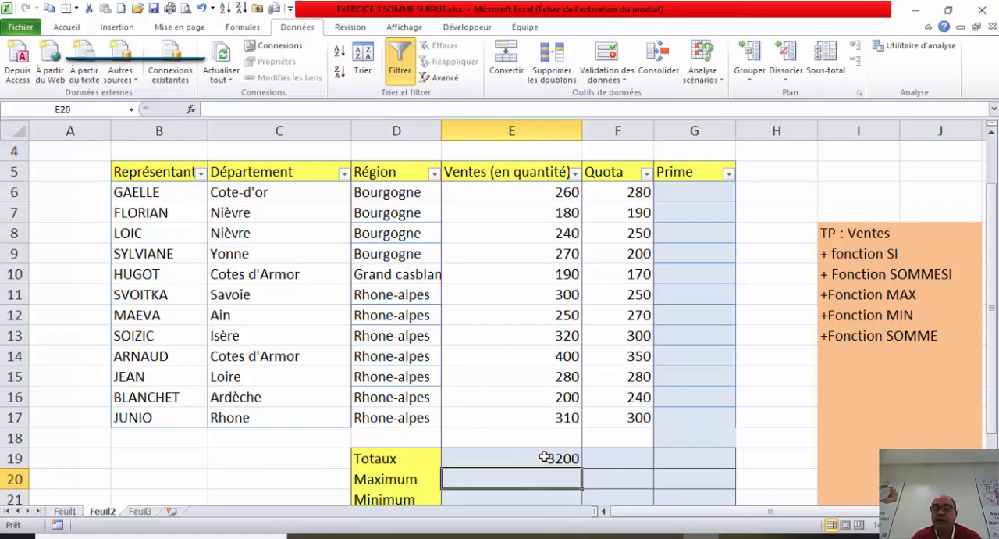
{"action": "double_click", "coordinate": [544, 457]}
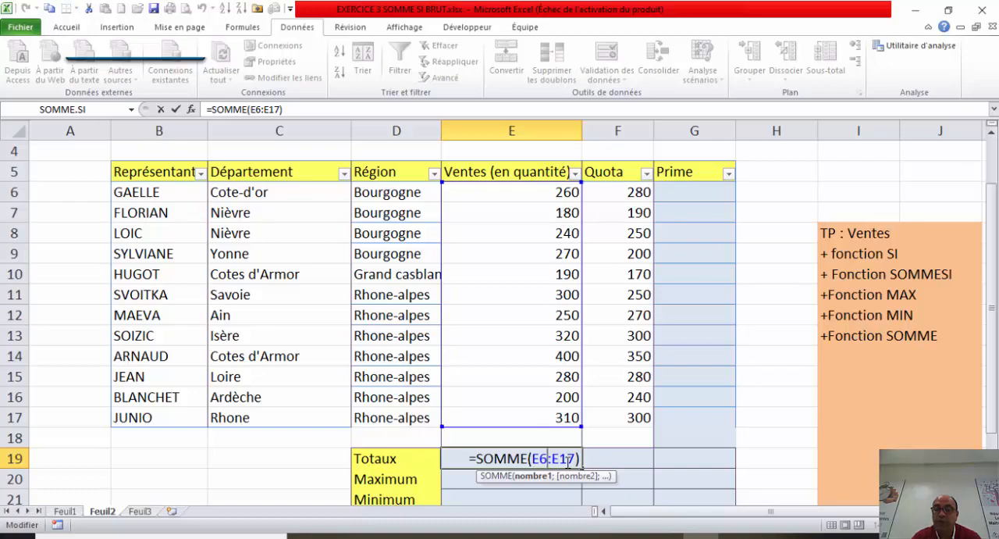
Step: Calculate the highest sales quantity in the Maximum row, cell E20, with the formula =MAX(E6:E17)
{"action": "left_click", "coordinate": [519, 483]}
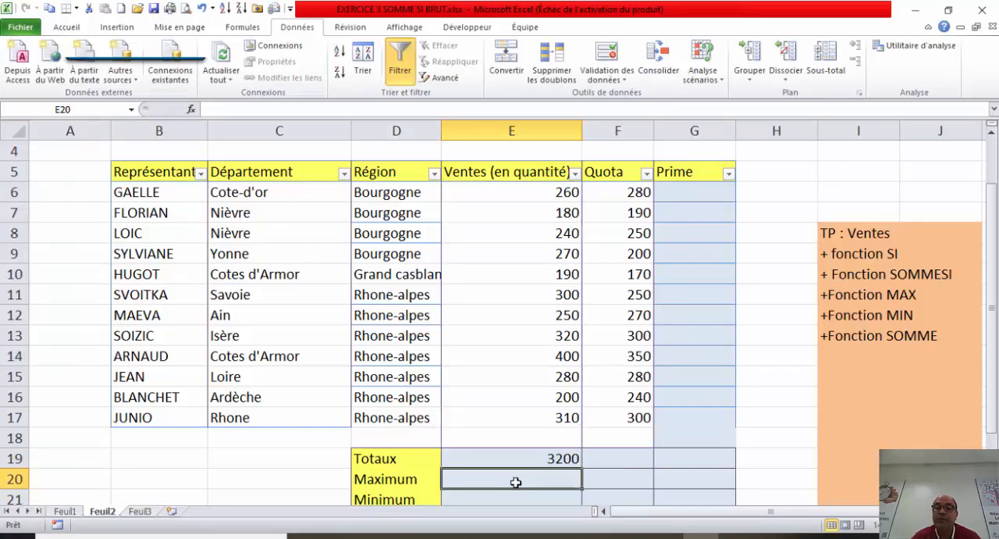
{"action": "type", "text": "="}
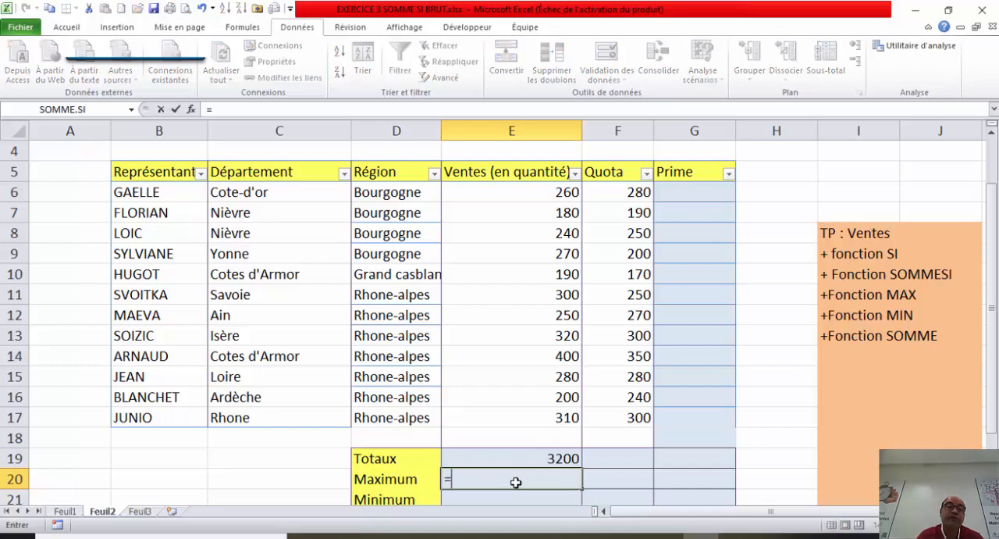
{"action": "type", "text": "max"}
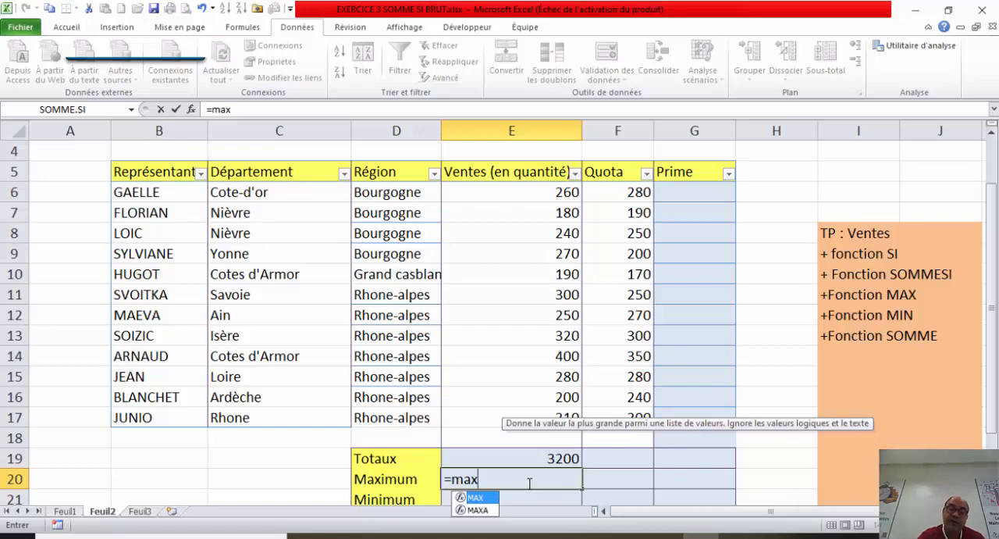
{"action": "double_click", "coordinate": [485, 498]}
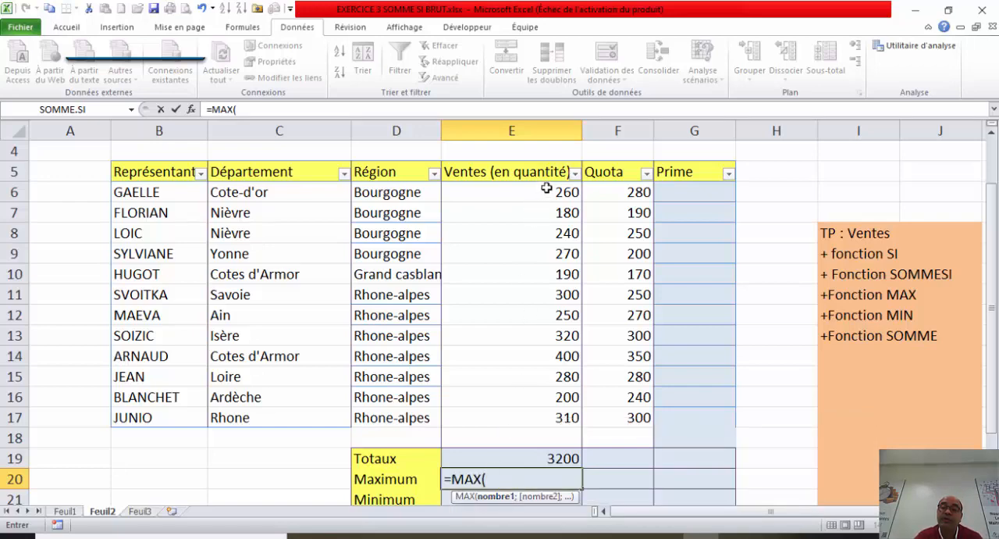
{"action": "left_click_drag", "start_coordinate": [546, 188], "coordinate": [550, 413]}
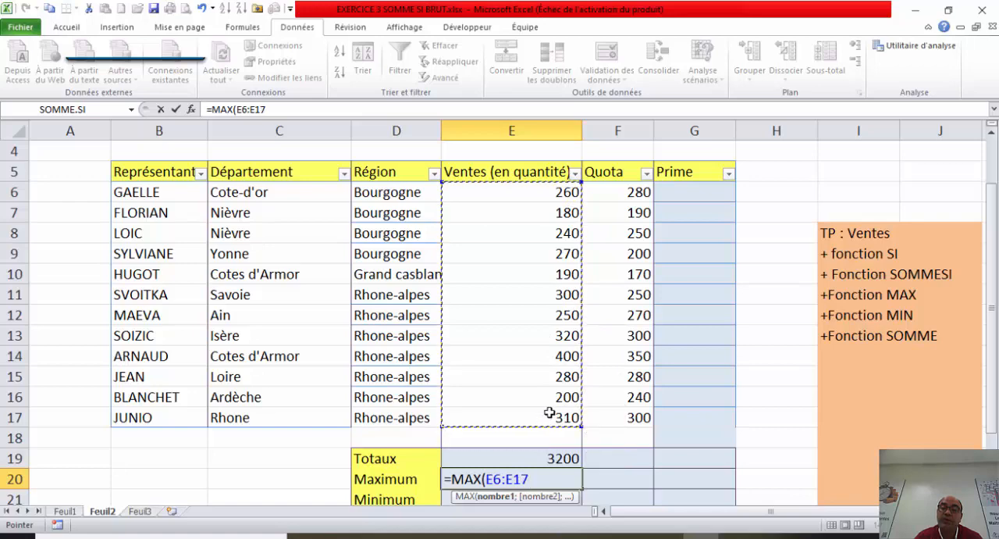
{"action": "type", "text": ")"}
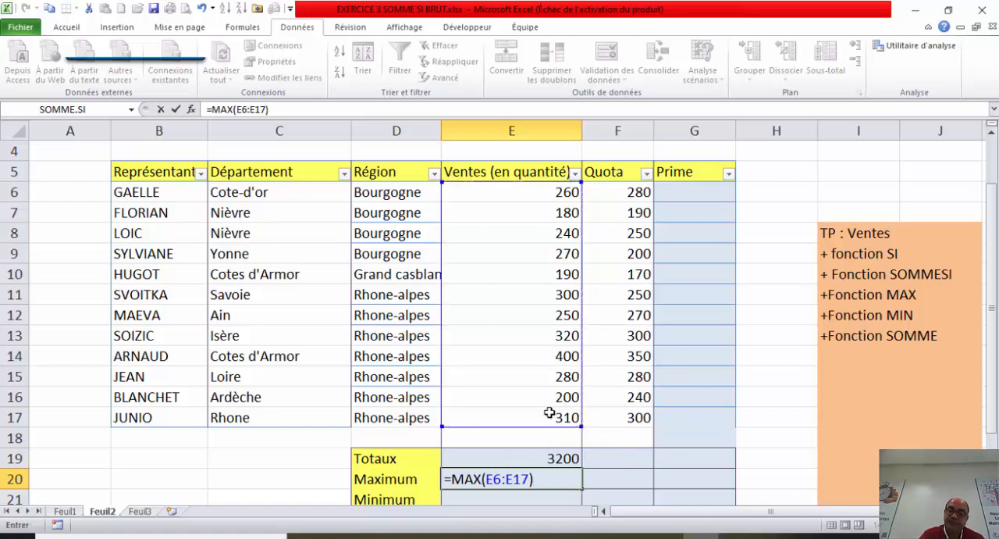
{"action": "key", "text": "Return"}
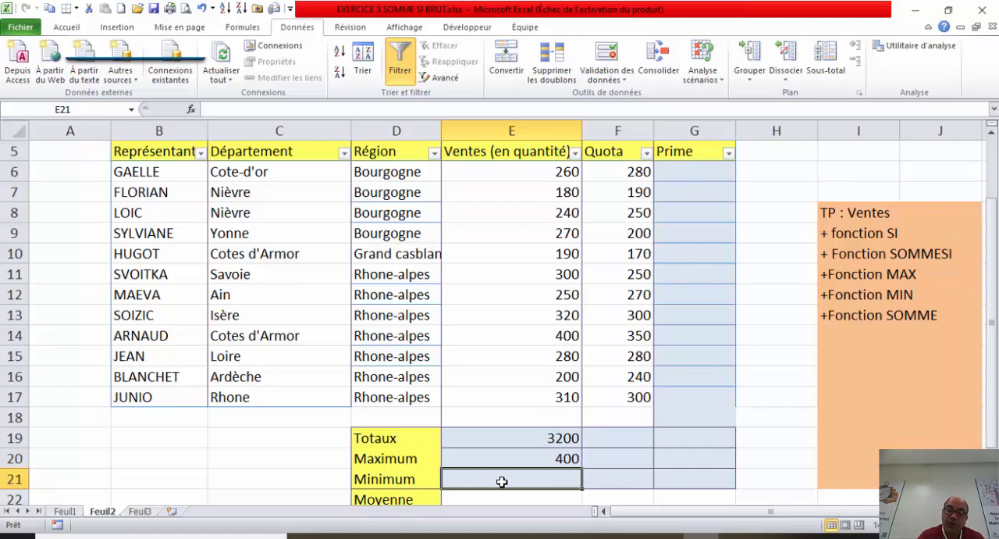
Step: Calculate the lowest sales quantity in the Minimum row, cell E21, with the formula =MIN(E6:E17)
{"action": "type", "text": "=min"}
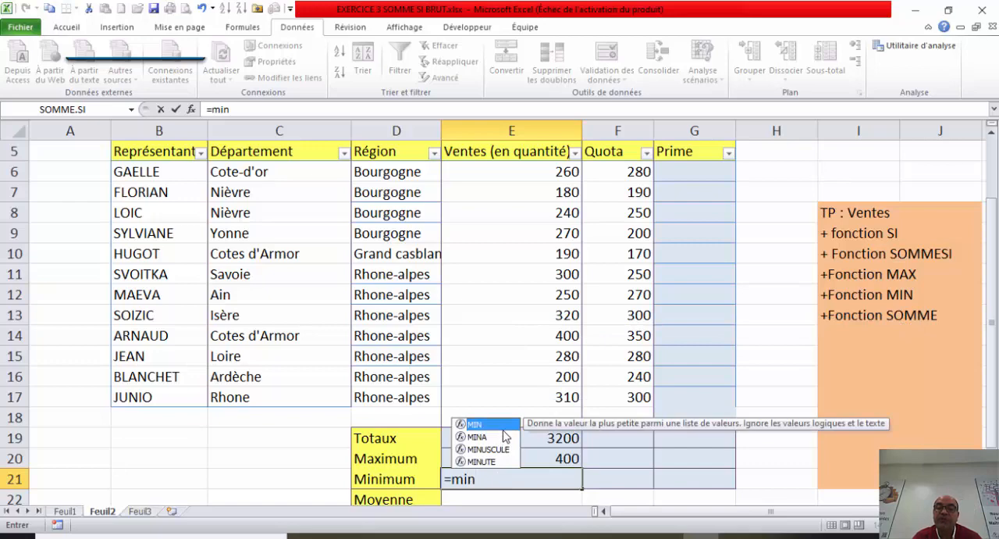
{"action": "key", "text": "Tab"}
{"action": "left_click", "coordinate": [532, 173]}
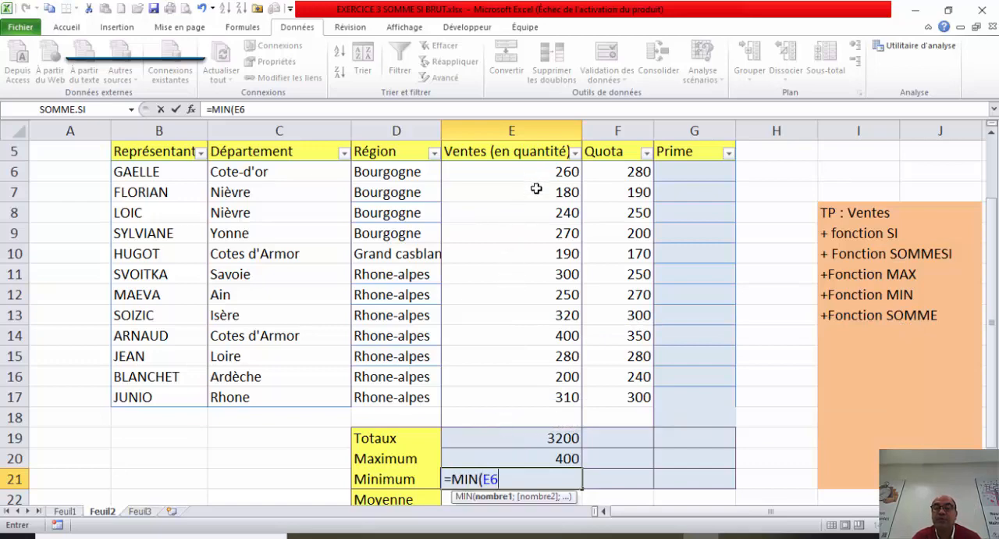
{"action": "left_click_drag", "start_coordinate": [537, 188], "coordinate": [544, 403]}
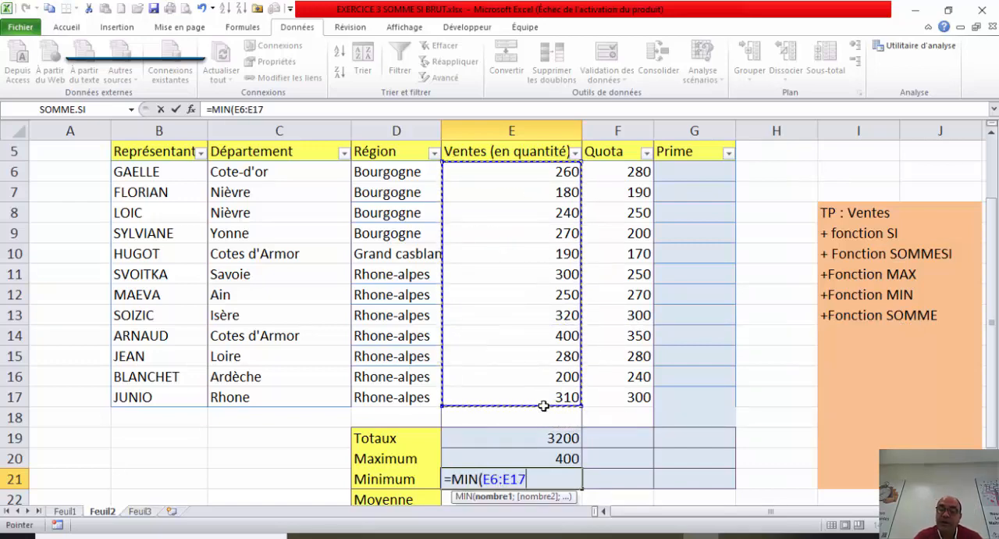
{"action": "type", "text": ")"}
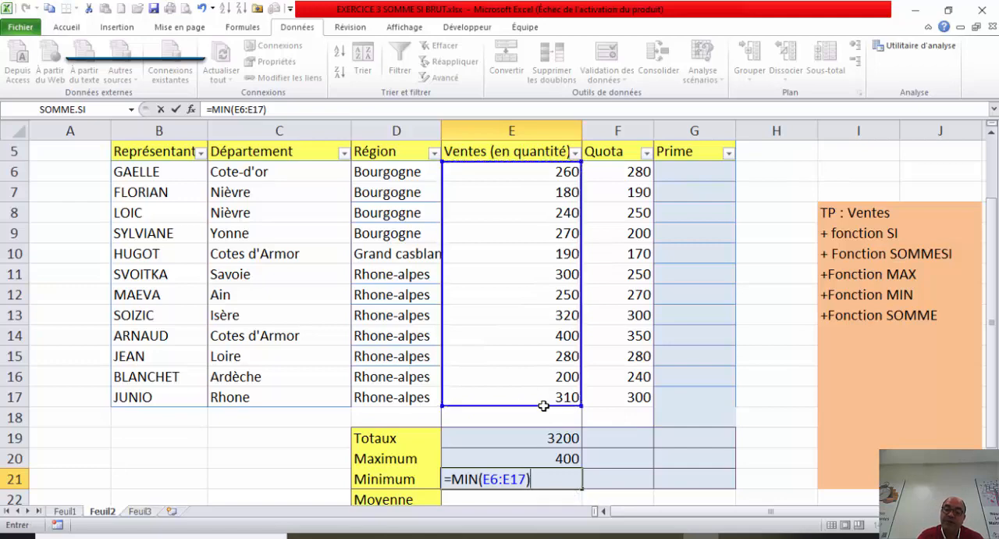
{"action": "key", "text": "Return"}
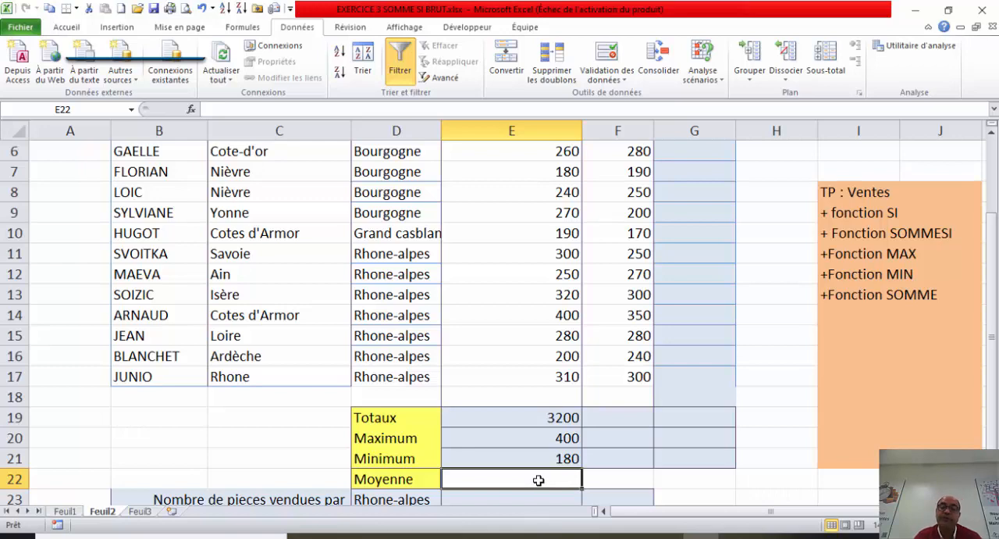
Step: Calculate the average sales quantity in the Moyenne row, cell E22, with the formula =MOYENNE(E6:E17), and reopen the formula to check it
{"action": "type", "text": "="}
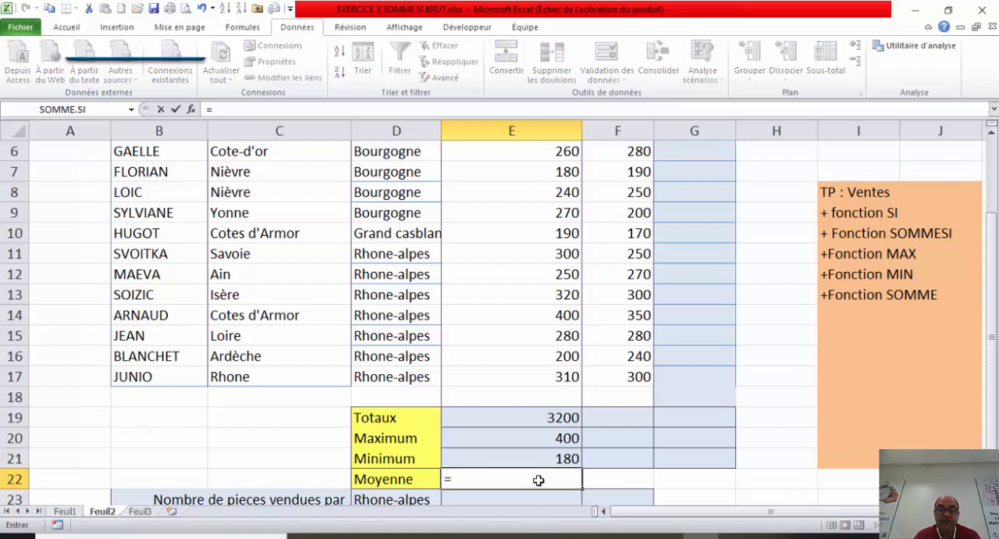
{"action": "type", "text": "mo"}
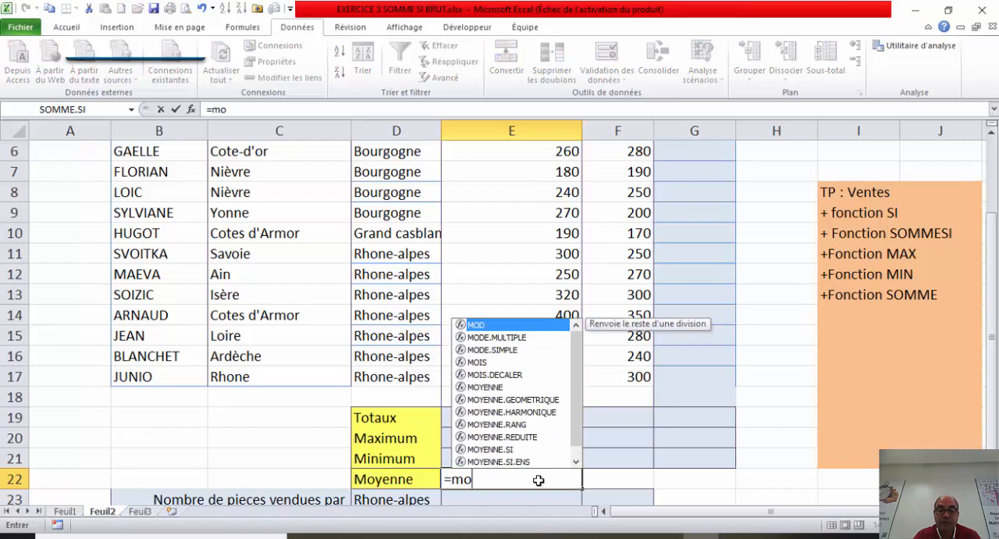
{"action": "type", "text": "y"}
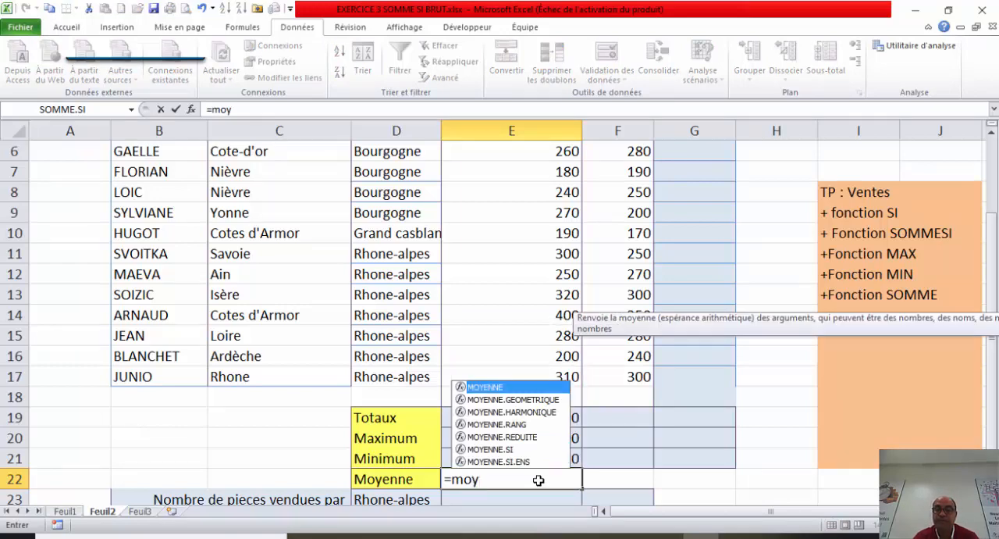
{"action": "double_click", "coordinate": [526, 388]}
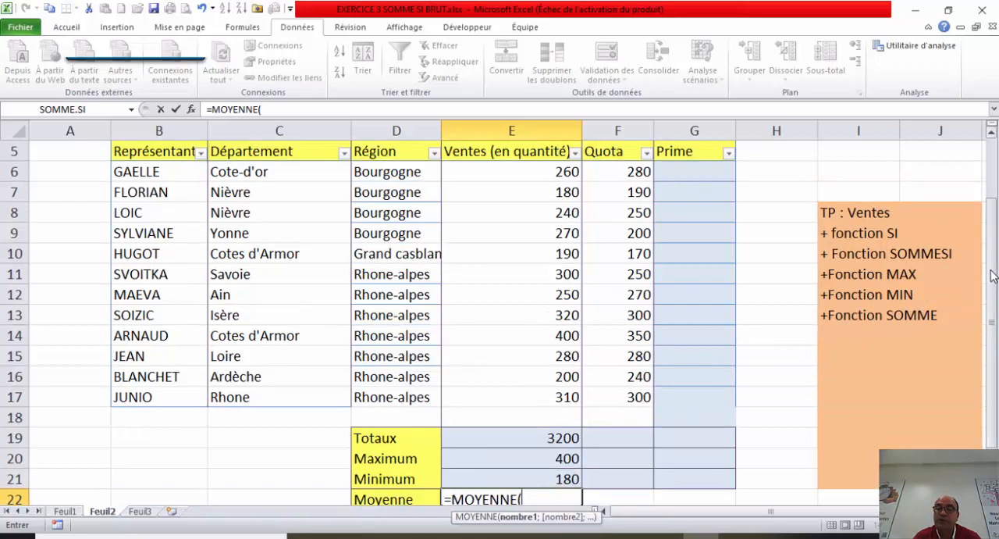
{"action": "scroll", "coordinate": [858, 281], "scroll_direction": "up", "scroll_amount": 1}
{"action": "left_click", "coordinate": [566, 166]}
{"action": "left_click_drag", "start_coordinate": [566, 166], "coordinate": [551, 395]}
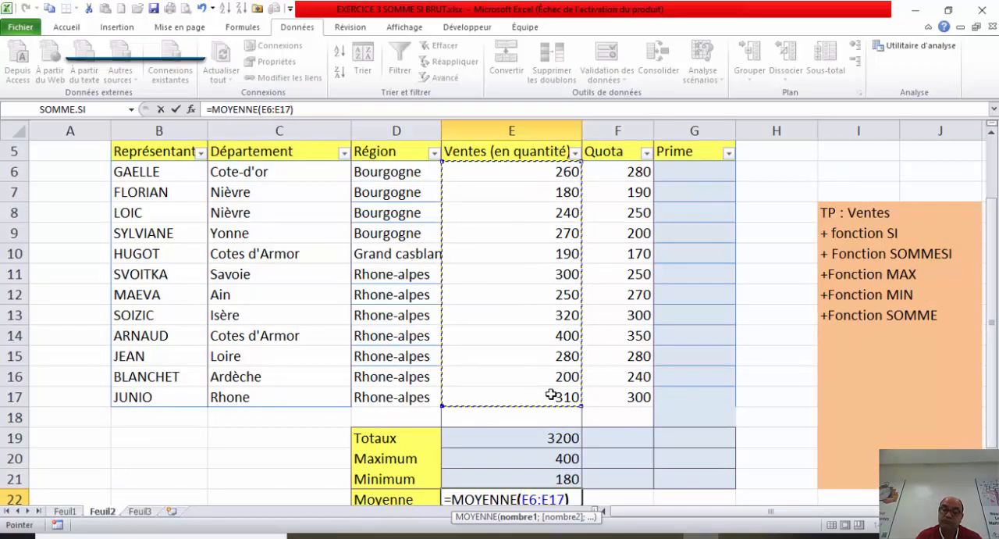
{"action": "type", "text": ")"}
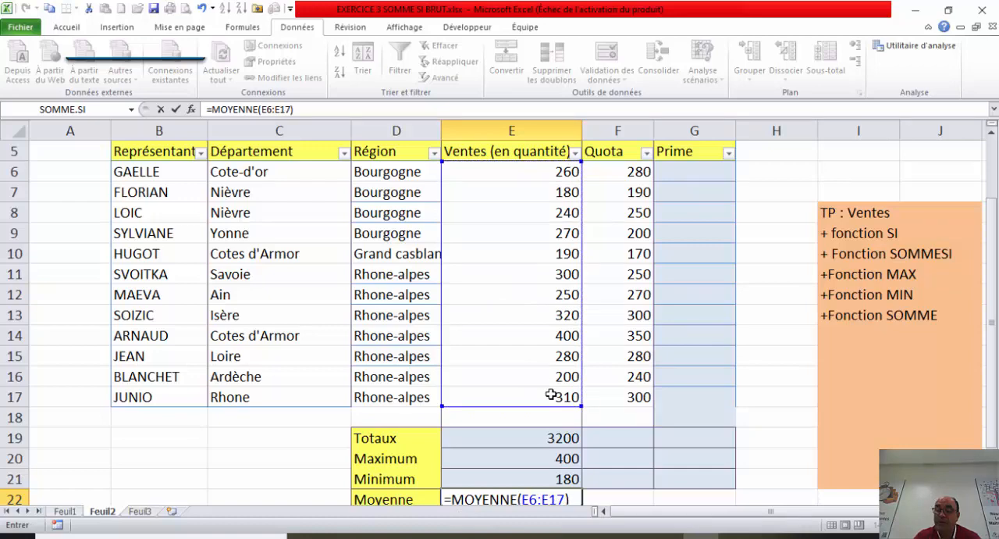
{"action": "key", "text": "Return"}
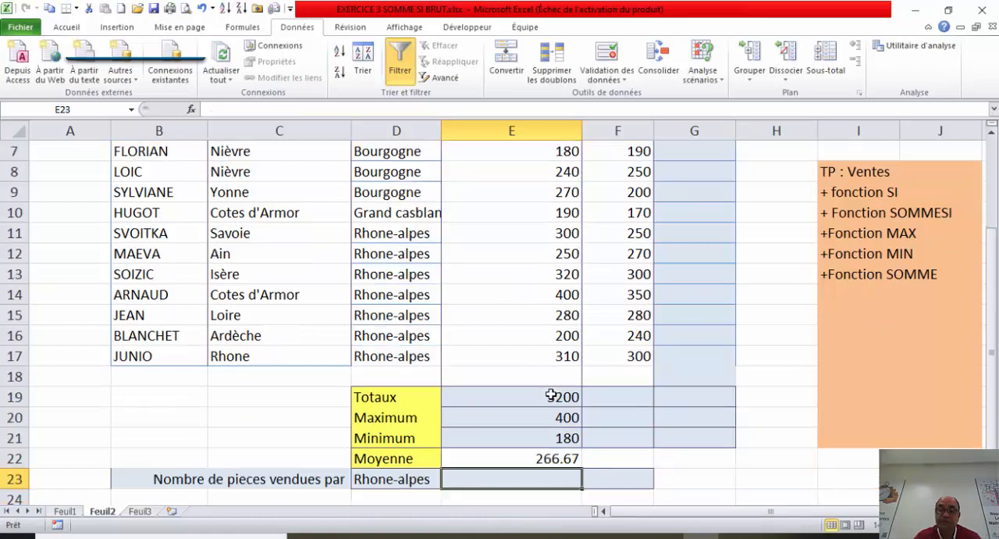
{"action": "left_click", "coordinate": [530, 462]}
{"action": "double_click", "coordinate": [530, 462]}
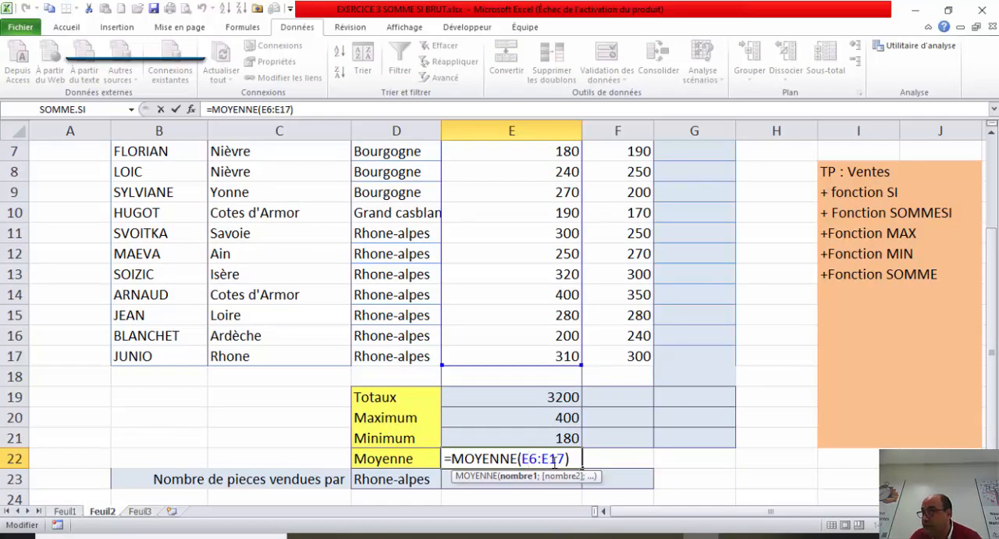
{"action": "key", "text": "Return"}
{"action": "left_click", "coordinate": [719, 487]}
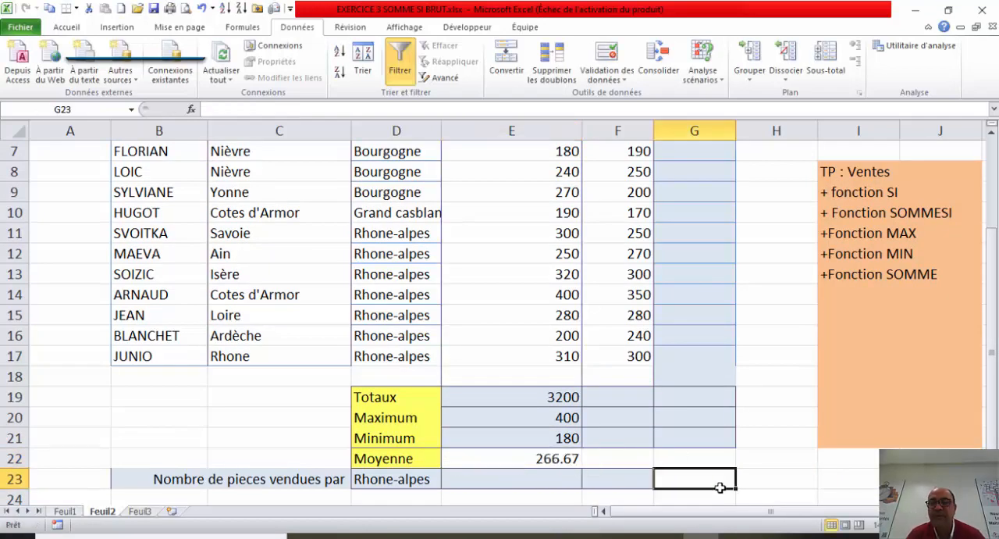
Step: Compare the first representative's sales quantity in E6 with the quota in F6 to work out the condition for the Prime column
{"action": "left_click_drag", "start_coordinate": [992, 361], "coordinate": [993, 316]}
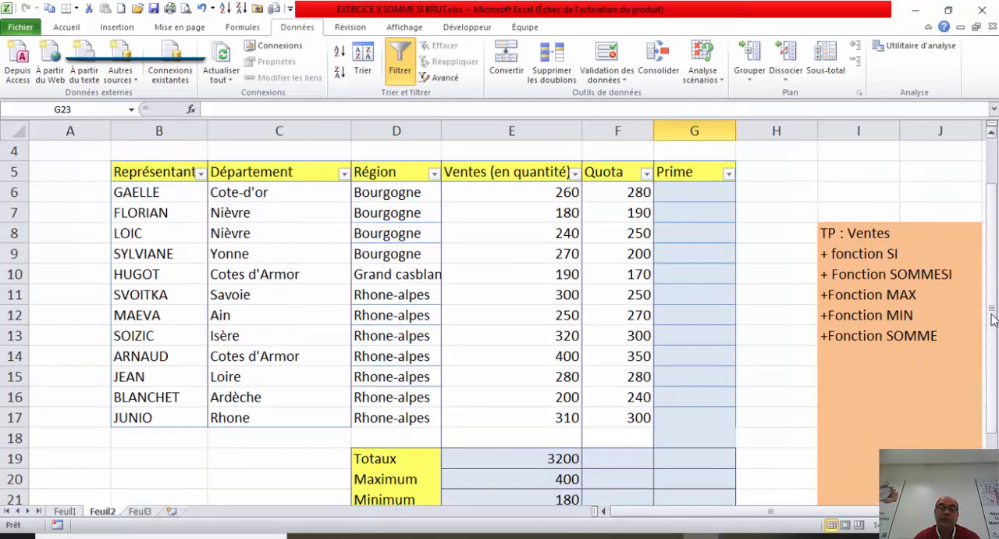
{"action": "left_click", "coordinate": [702, 195]}
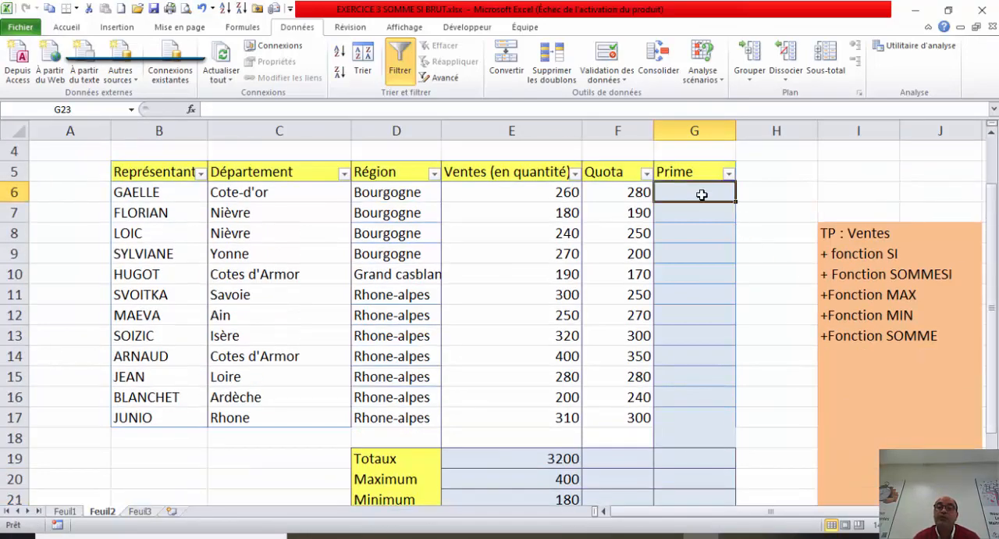
{"action": "left_click", "coordinate": [560, 195]}
{"action": "left_click", "coordinate": [616, 195]}
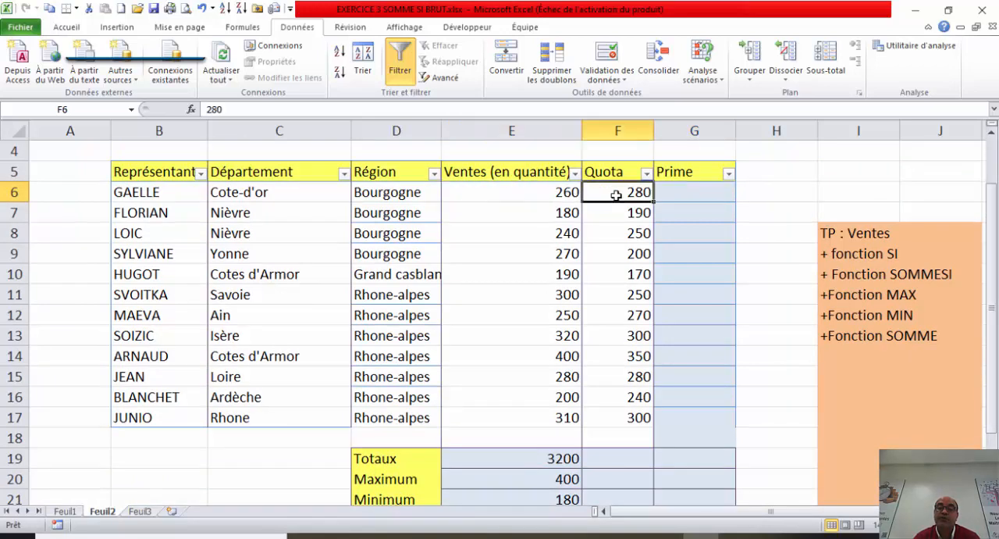
{"action": "left_click", "coordinate": [552, 194]}
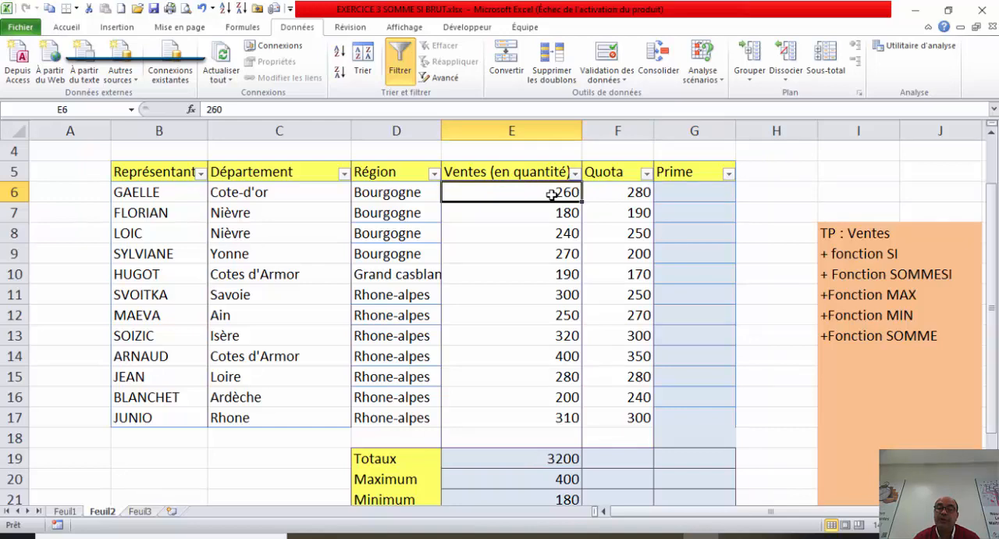
{"action": "left_click", "coordinate": [627, 192]}
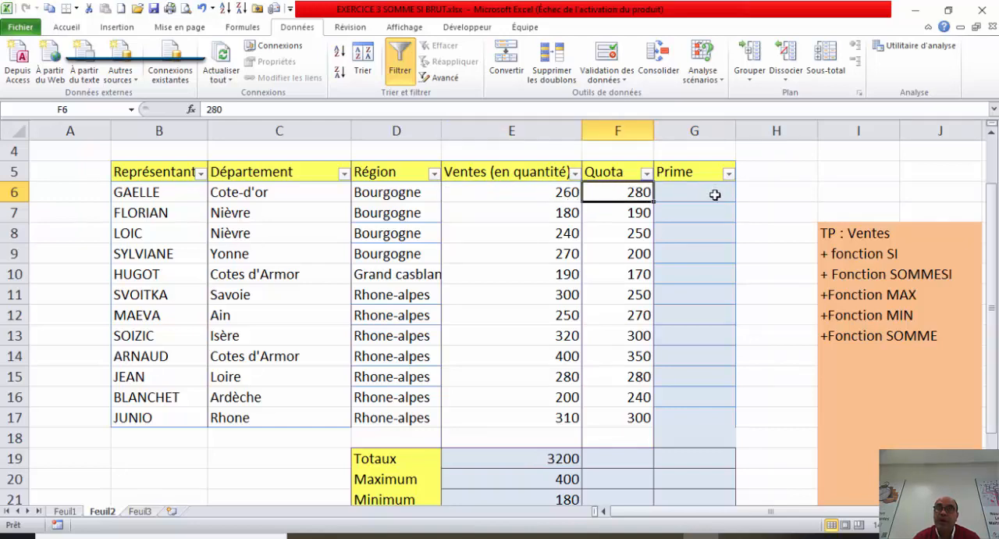
{"action": "left_click", "coordinate": [557, 189]}
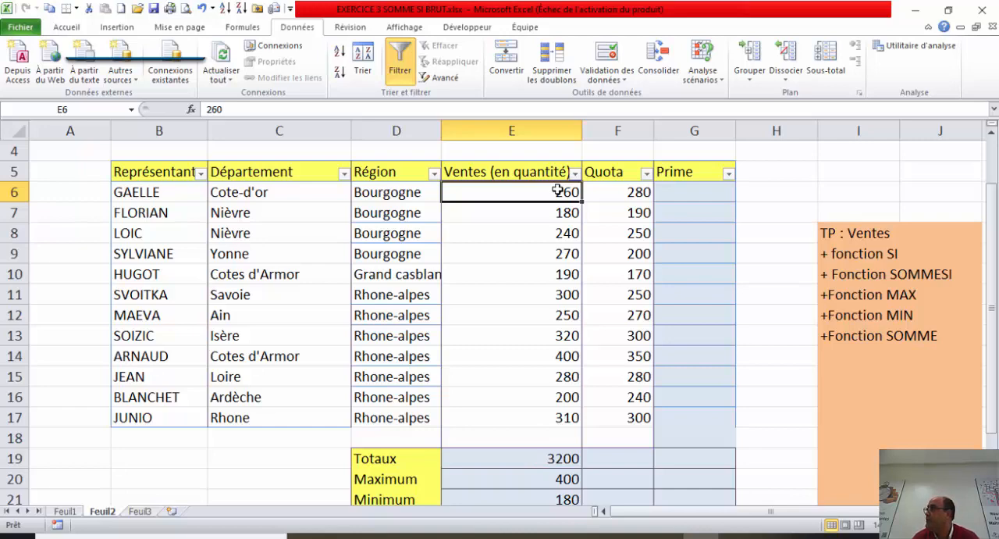
{"action": "left_click", "coordinate": [693, 195]}
{"action": "type", "text": "="}
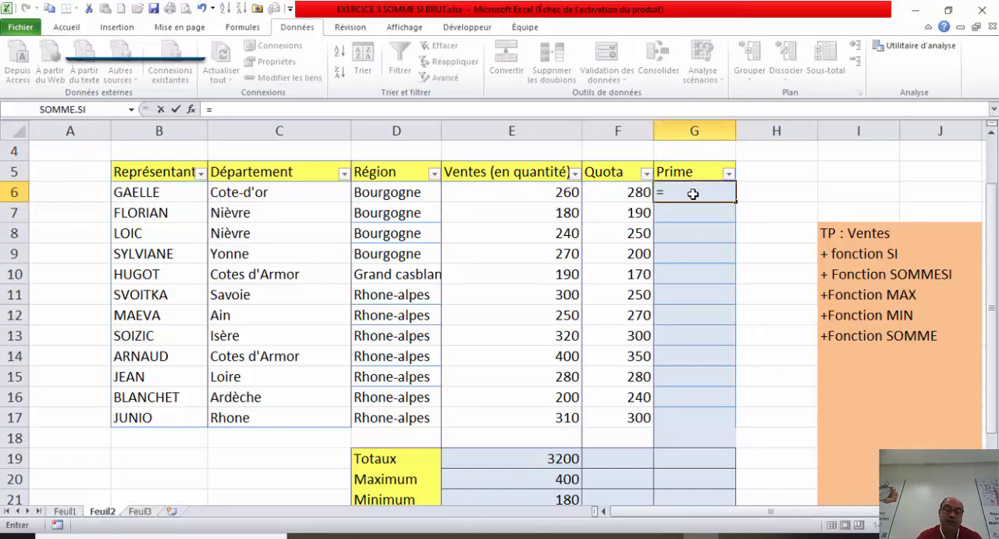
{"action": "type", "text": "si("}
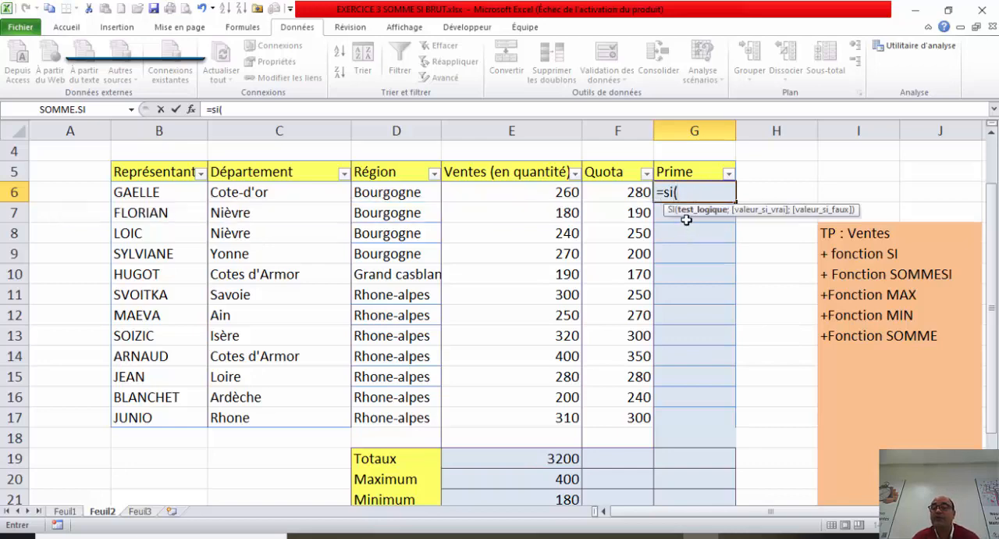
{"action": "left_click", "coordinate": [191, 109]}
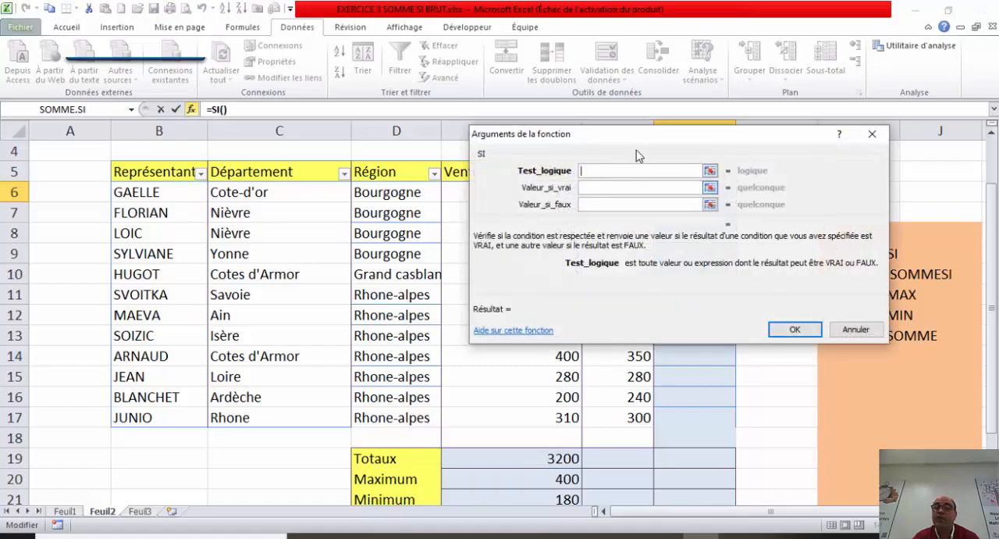
{"action": "left_click_drag", "start_coordinate": [656, 140], "coordinate": [712, 160]}
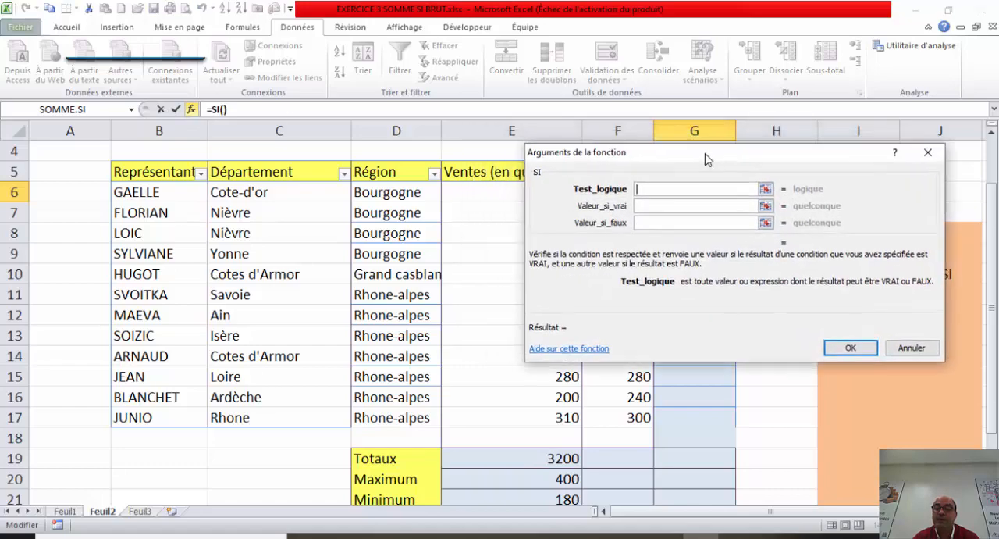
{"action": "left_click", "coordinate": [667, 210]}
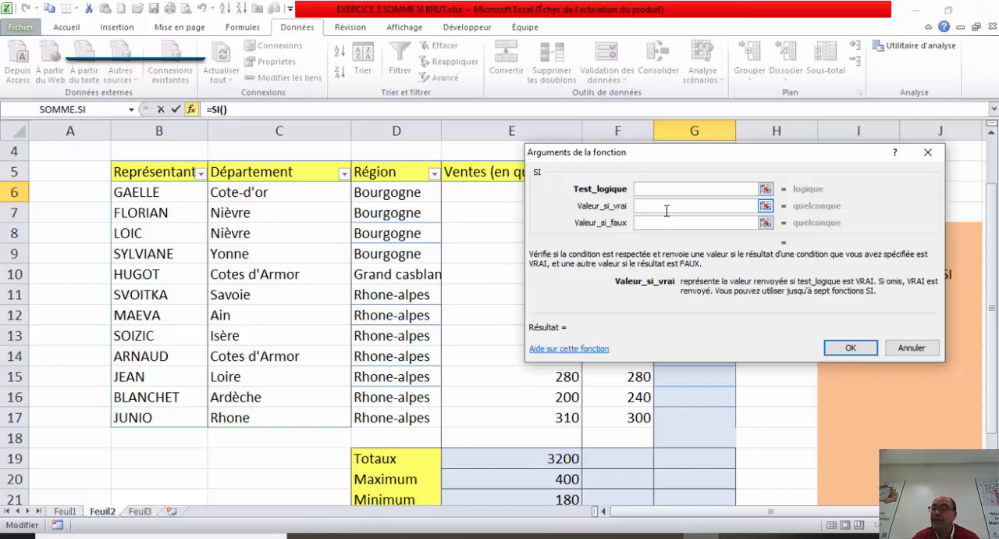
{"action": "left_click", "coordinate": [659, 225]}
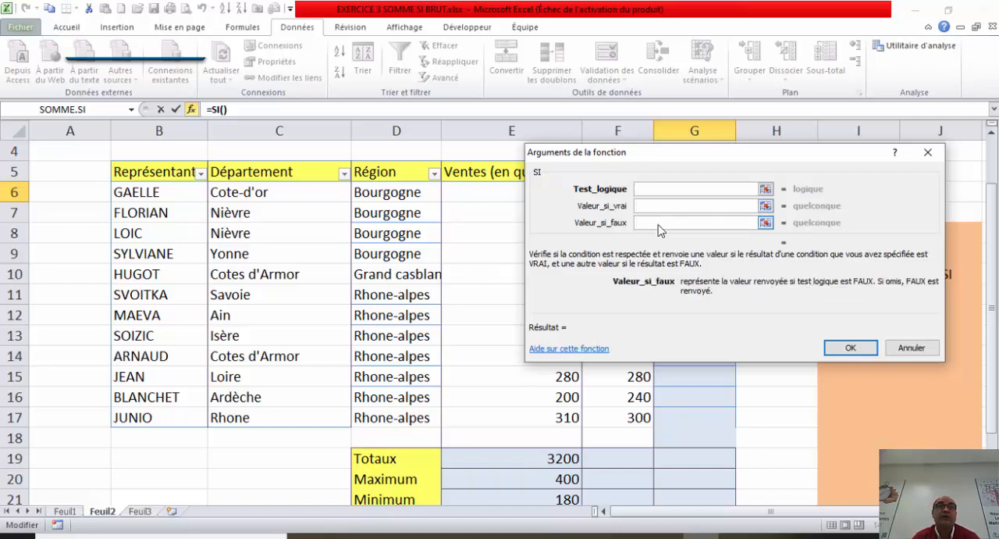
{"action": "left_click", "coordinate": [701, 190]}
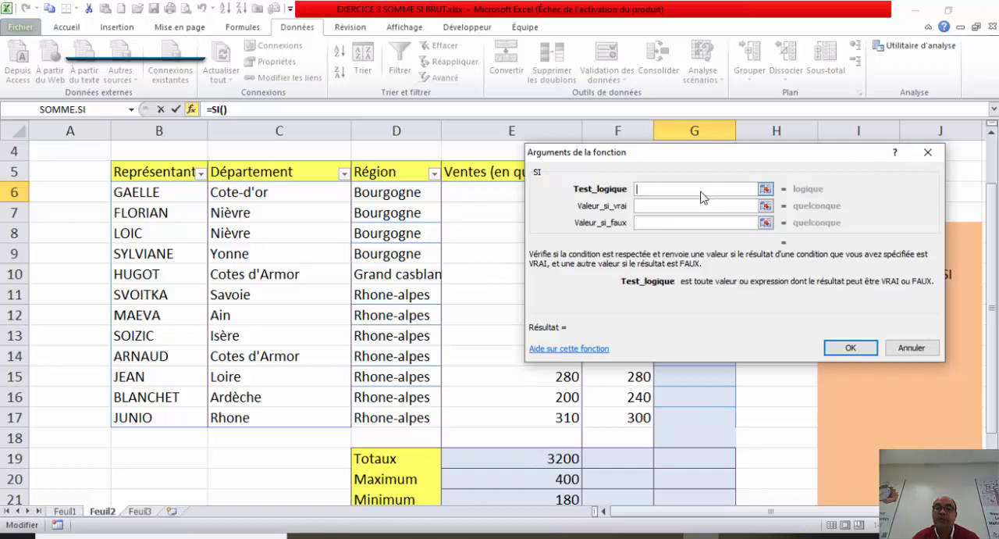
{"action": "left_click", "coordinate": [926, 152]}
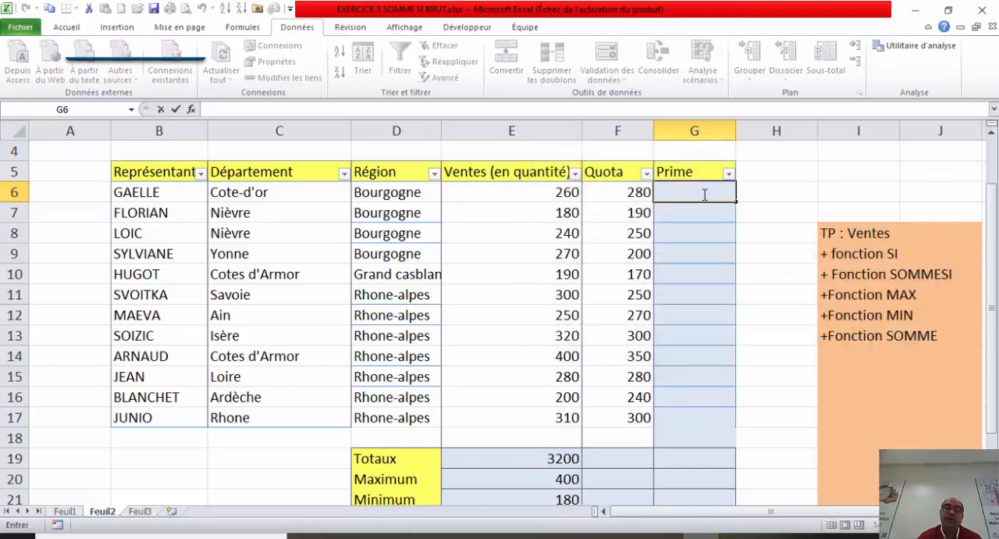
Step: Start an SI formula in the first Prime cell, G6, with the logical test E6>F6 comparing sales with the quota
{"action": "type", "text": "=si"}
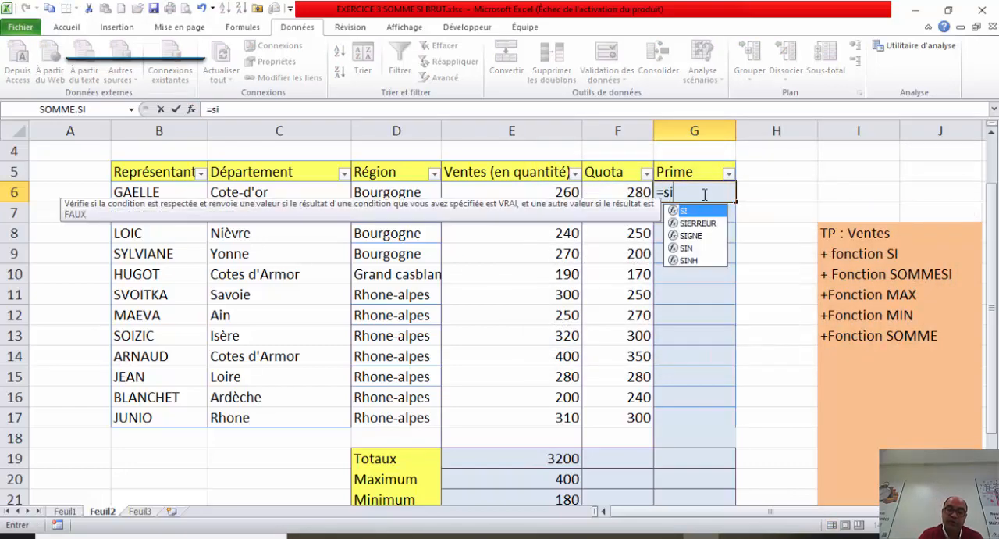
{"action": "double_click", "coordinate": [690, 210]}
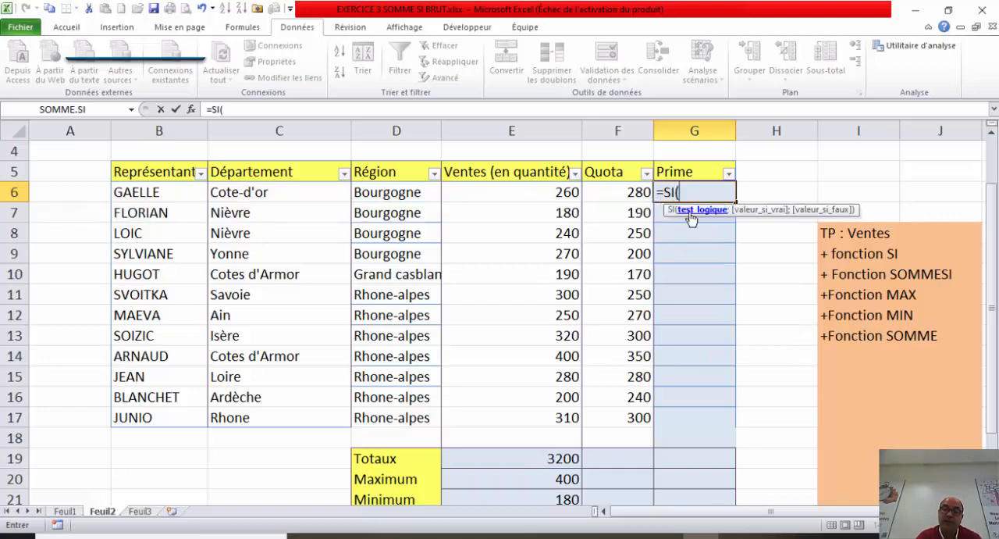
{"action": "left_click", "coordinate": [554, 195]}
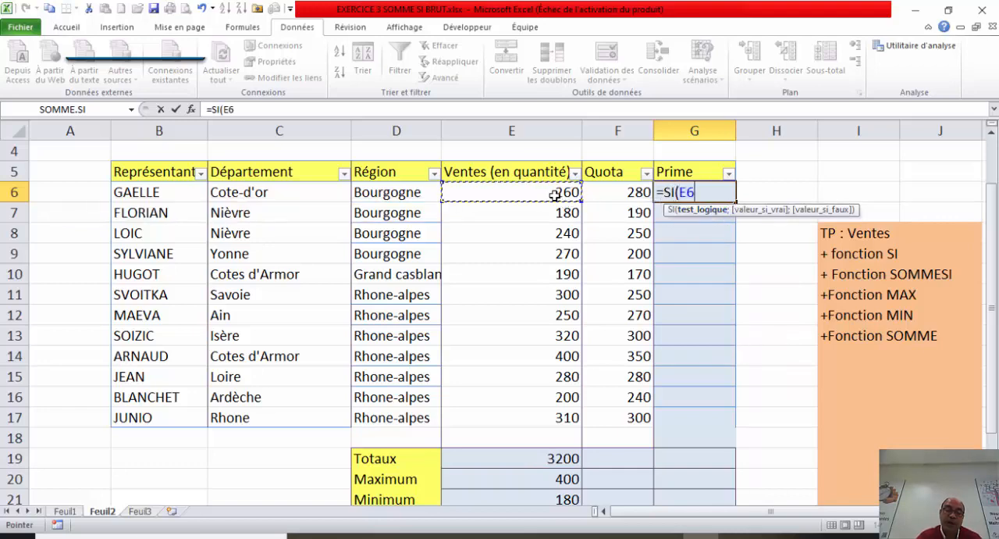
{"action": "type", "text": ">"}
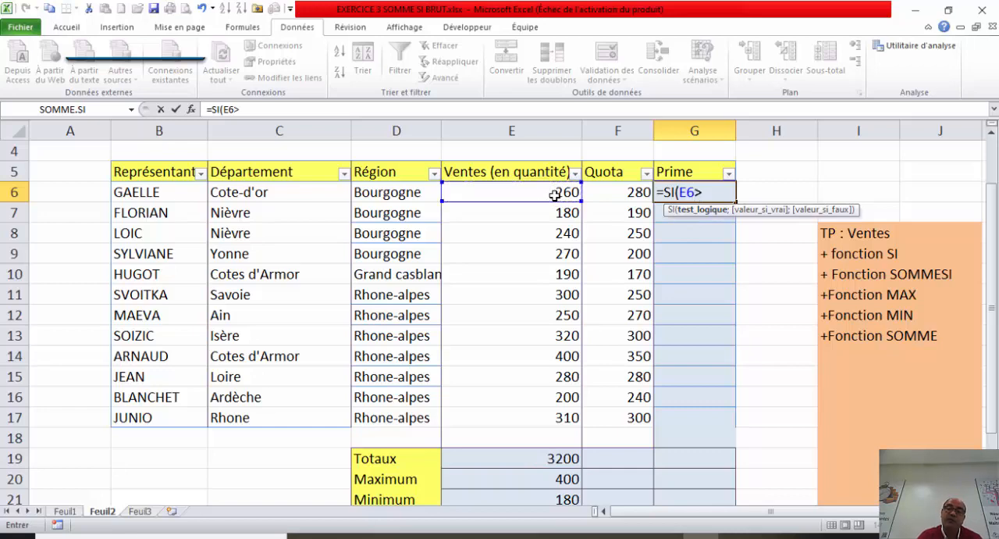
{"action": "left_click", "coordinate": [644, 192]}
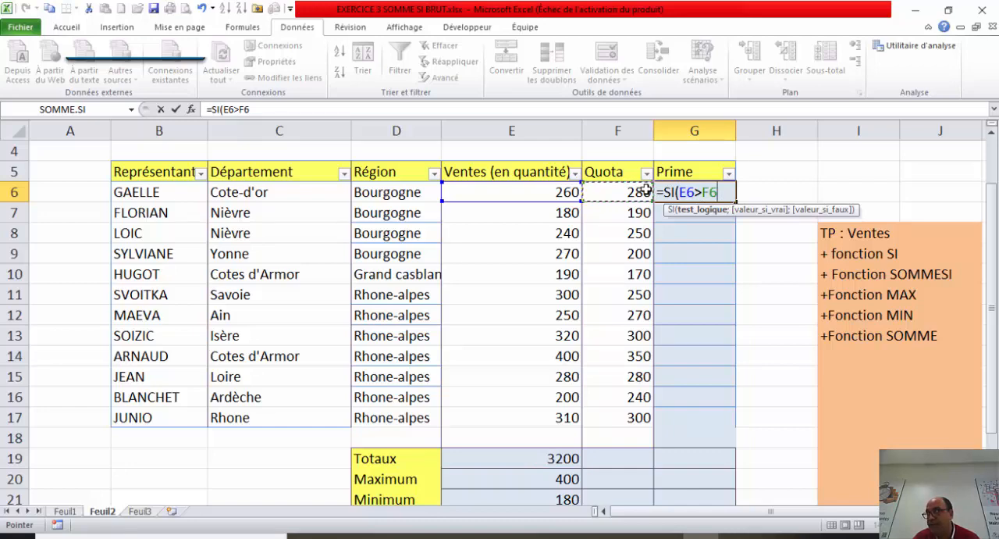
{"action": "type", "text": ";"}
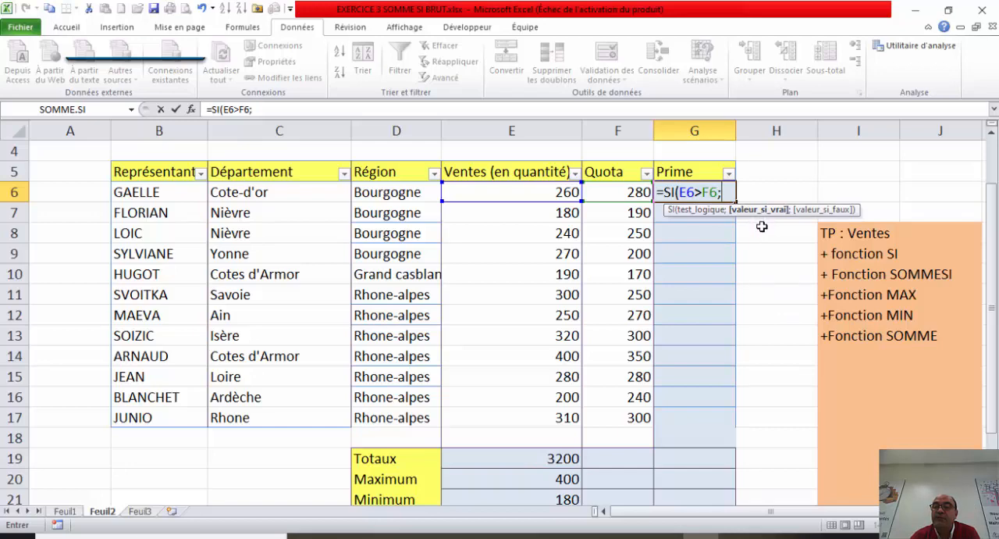
Step: Set the value-if-true of the SI formula in G6 to E6*0.1, a tenth of the sales quantity
{"action": "left_click", "coordinate": [556, 189]}
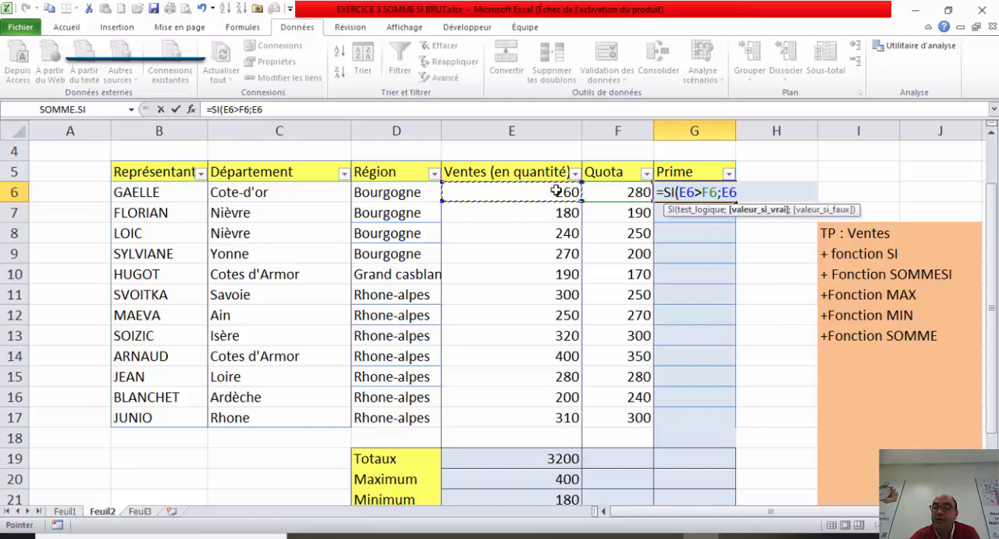
{"action": "type", "text": "*"}
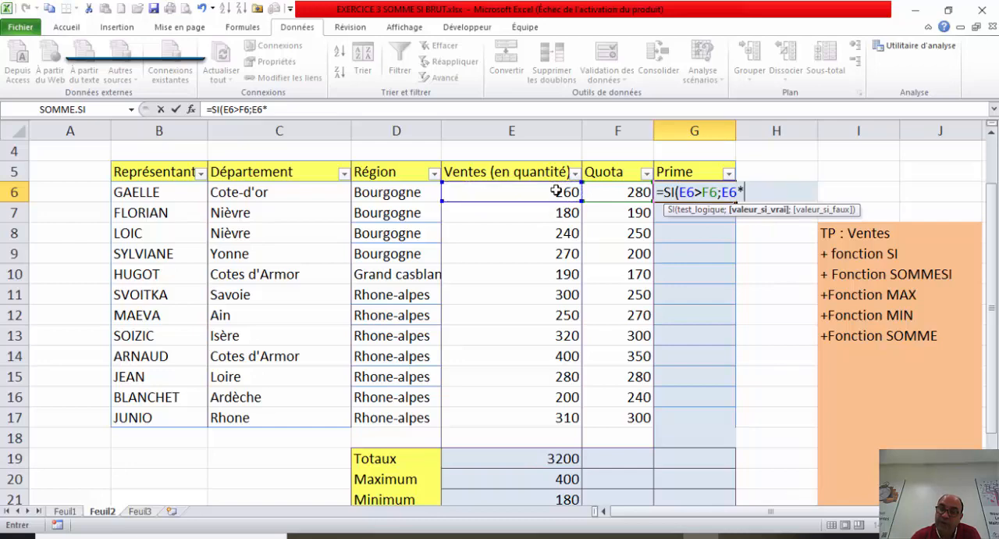
{"action": "type", "text": "à"}
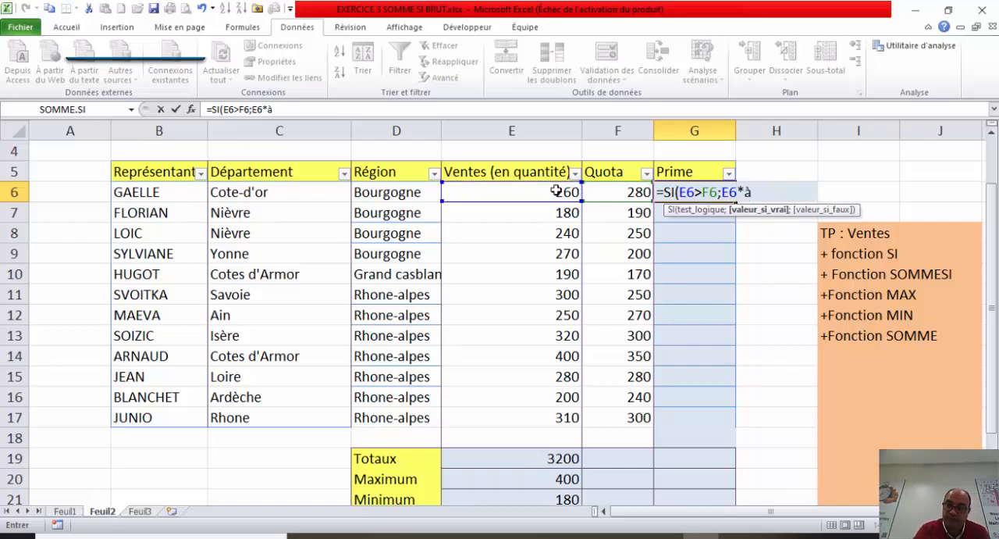
{"action": "key", "text": "BackSpace"}
{"action": "type", "text": "0"}
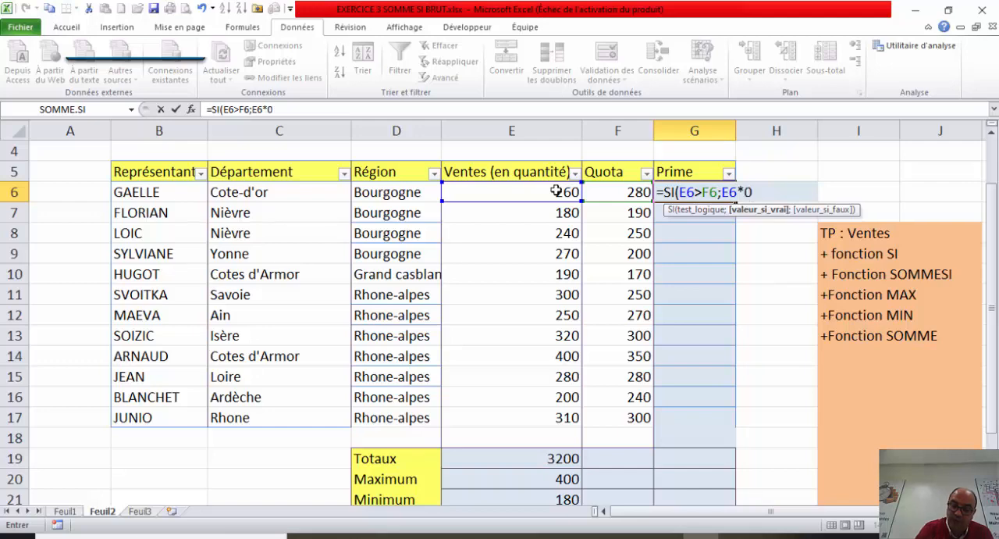
{"action": "type", "text": ";"}
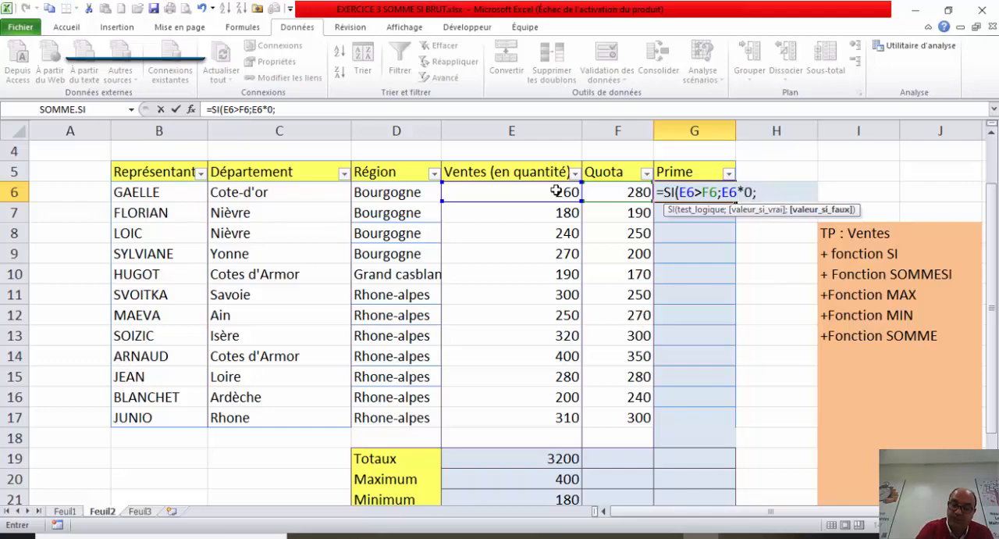
{"action": "key", "text": "BackSpace"}
{"action": "type", "text": "."}
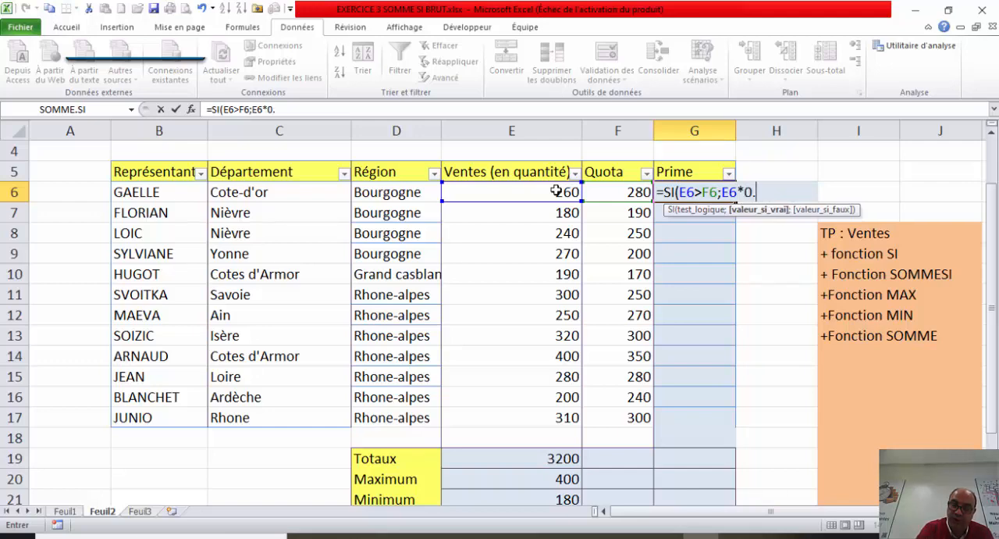
{"action": "type", "text": "1"}
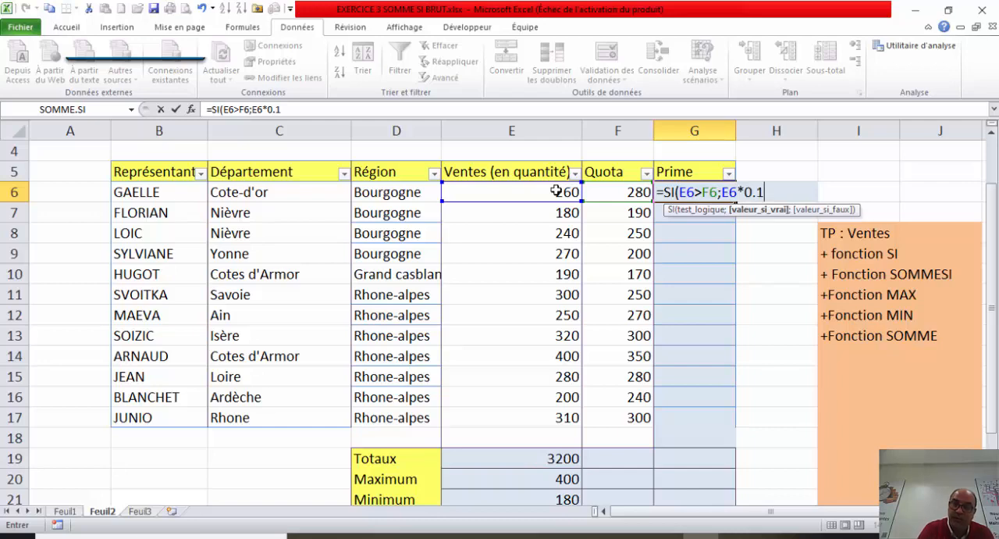
{"action": "type", "text": ";"}
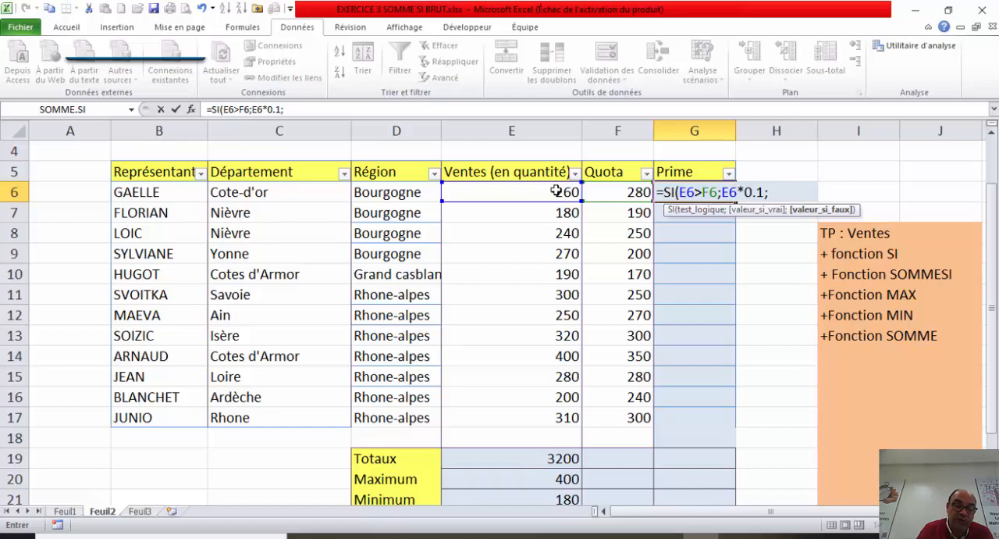
{"action": "type", "text": "0)"}
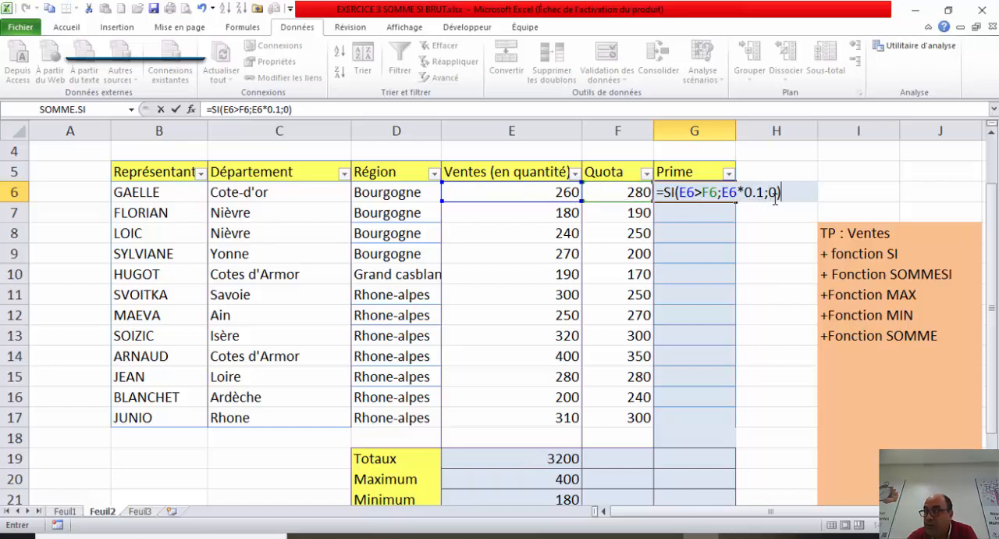
Step: Finish the G6 formula with 0 as the value-if-false and copy it down the Prime column to G17
{"action": "key", "text": "Return"}
{"action": "left_click", "coordinate": [721, 193]}
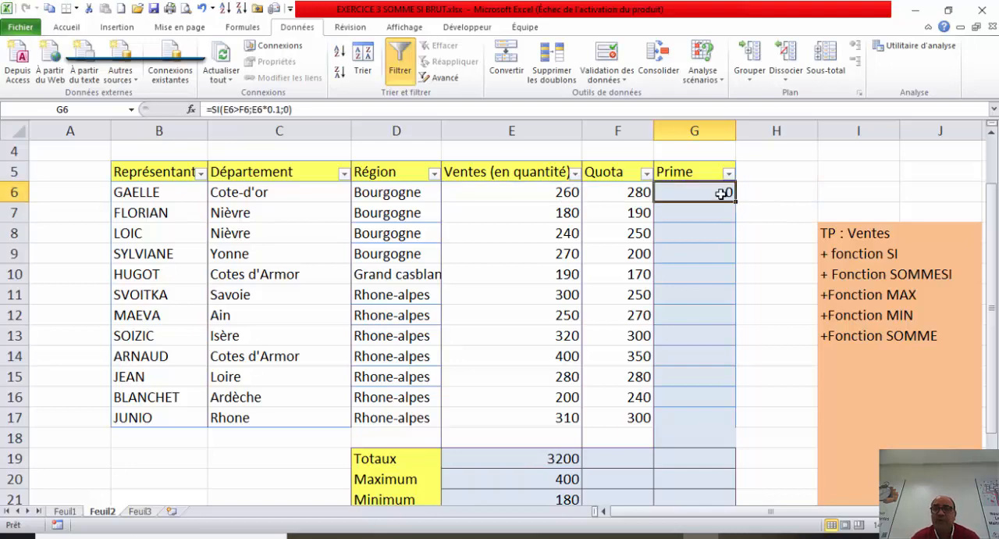
{"action": "left_click_drag", "start_coordinate": [735, 202], "coordinate": [723, 420]}
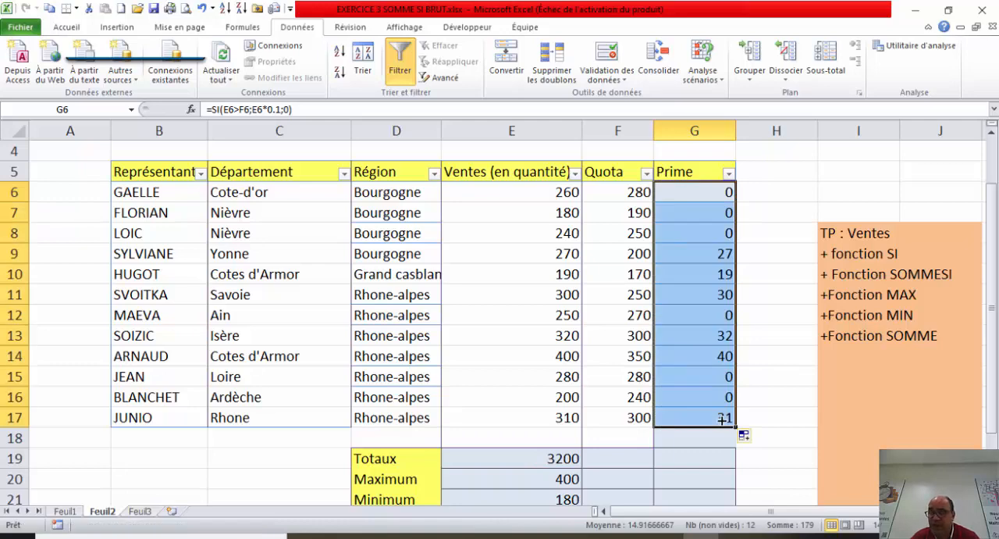
Step: Lock the columns in the logical test of the G6 formula so that it reads $E6>$F6
{"action": "left_click", "coordinate": [691, 213]}
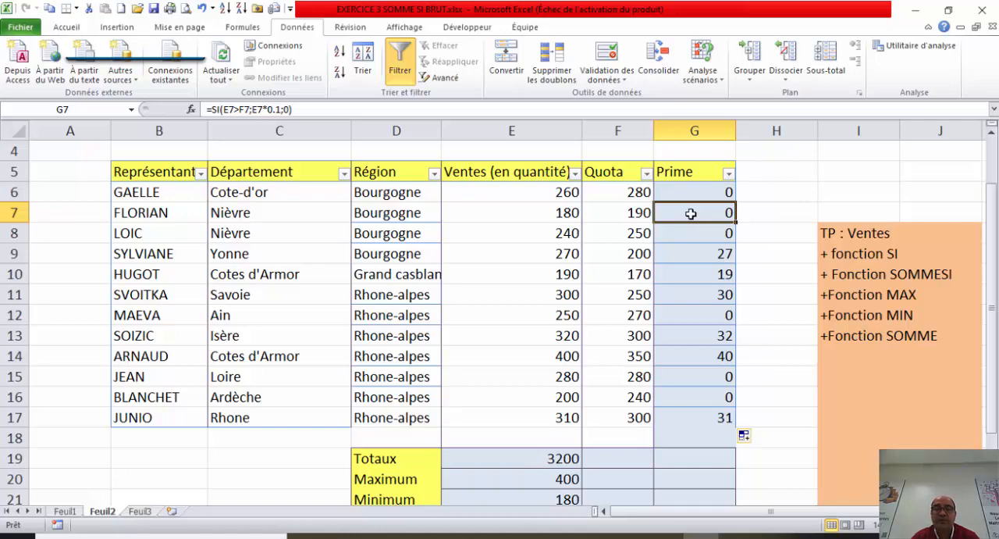
{"action": "left_click", "coordinate": [703, 193]}
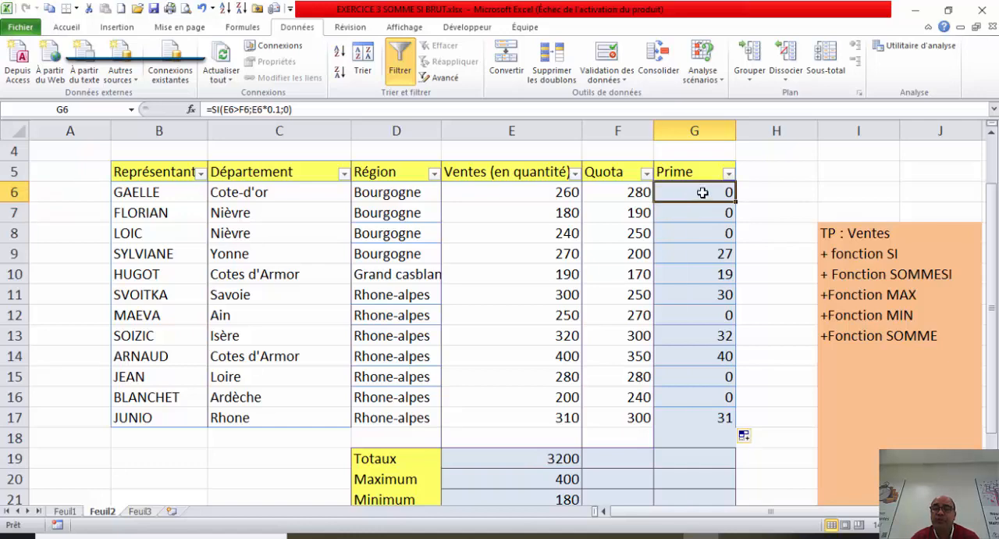
{"action": "double_click", "coordinate": [703, 193]}
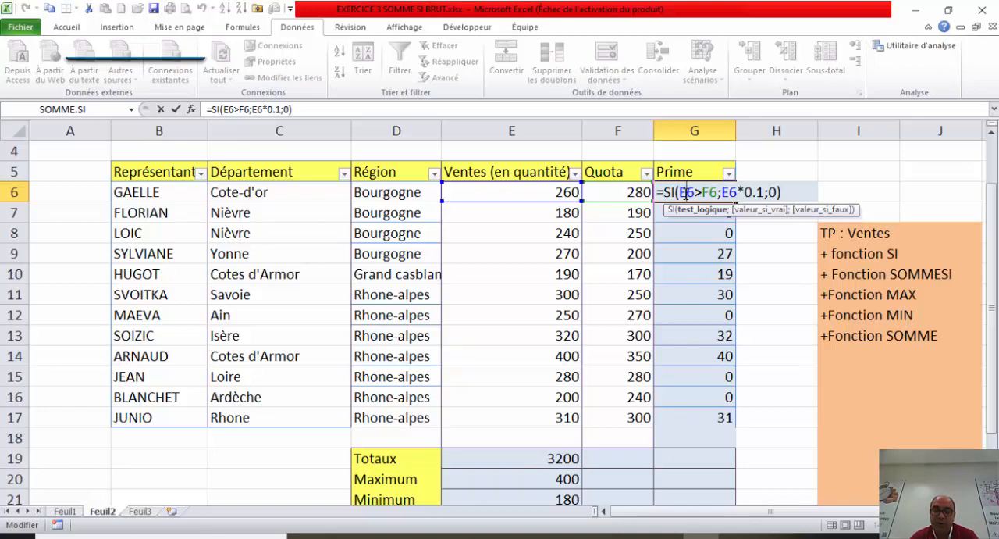
{"action": "double_click", "coordinate": [686, 192]}
{"action": "key", "text": "F4"}
{"action": "key", "text": "F4"}
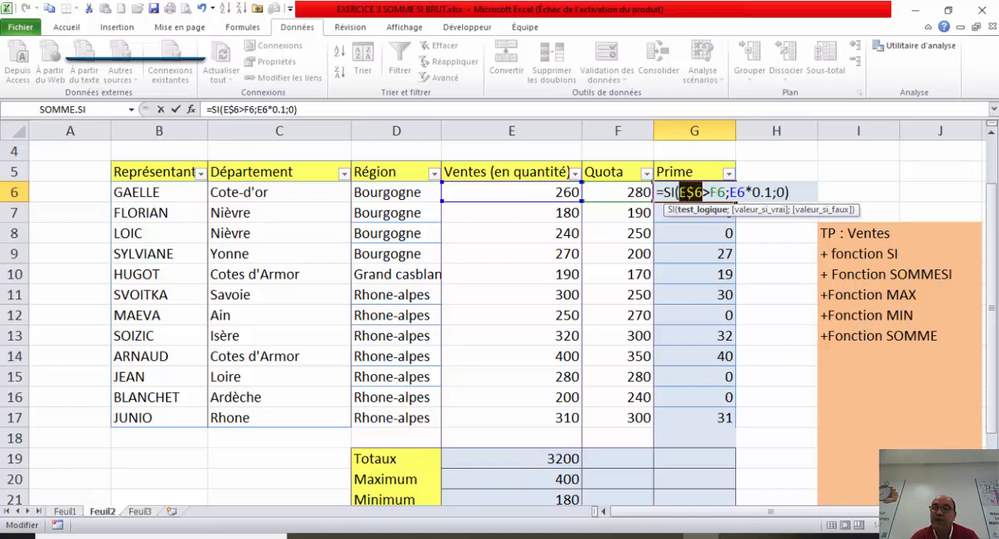
{"action": "key", "text": "F4"}
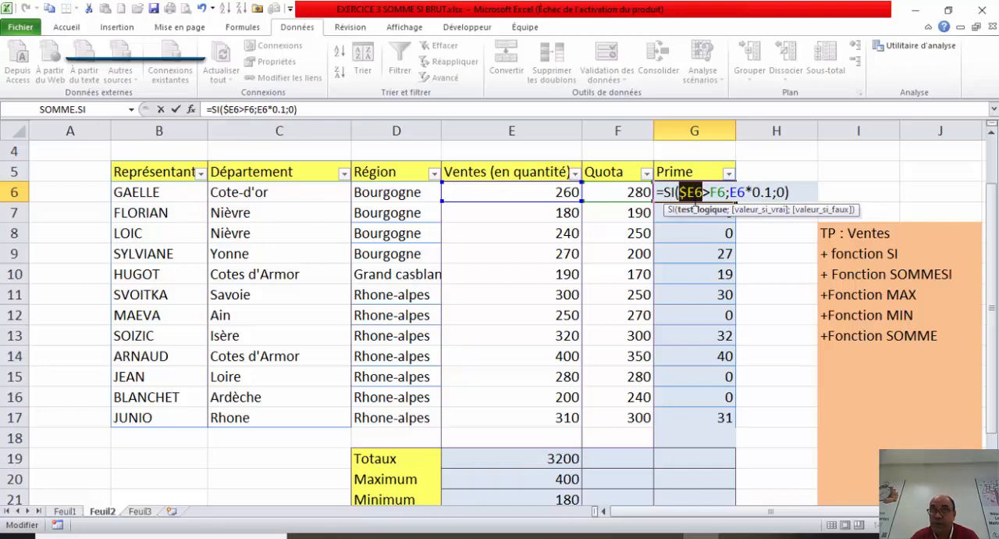
{"action": "left_click", "coordinate": [718, 192]}
{"action": "key", "text": "F4"}
{"action": "key", "text": "F4"}
{"action": "key", "text": "F4"}
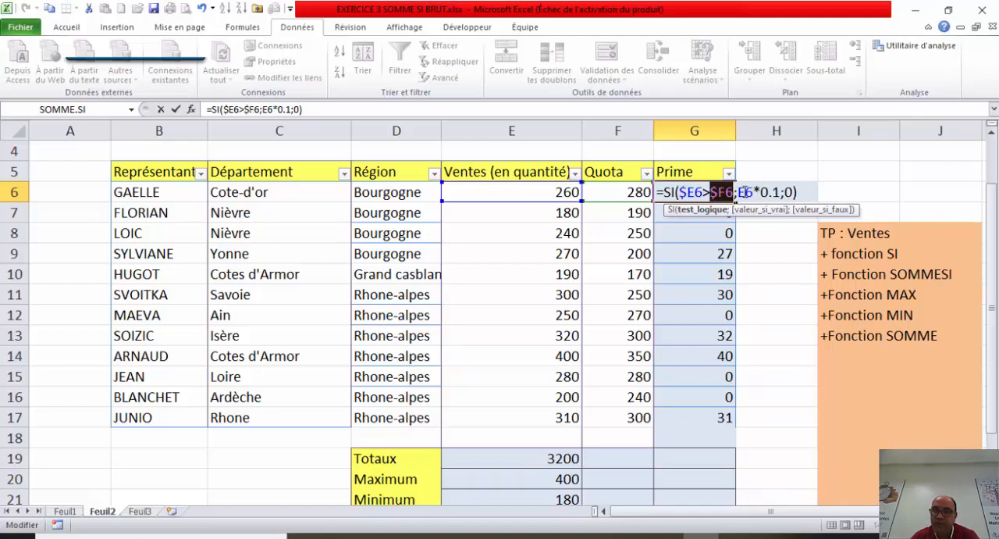
Step: Lock the column in the value-if-true of the G6 formula as $E6*0.1 and validate the formula
{"action": "left_click", "coordinate": [745, 192]}
{"action": "key", "text": "F4"}
{"action": "key", "text": "F4"}
{"action": "key", "text": "F4"}
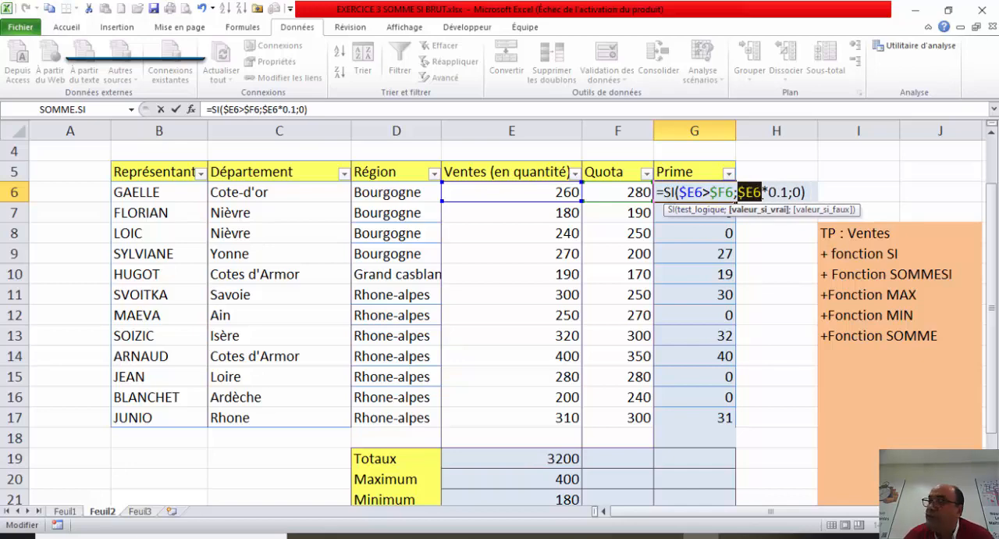
{"action": "left_click", "coordinate": [764, 192]}
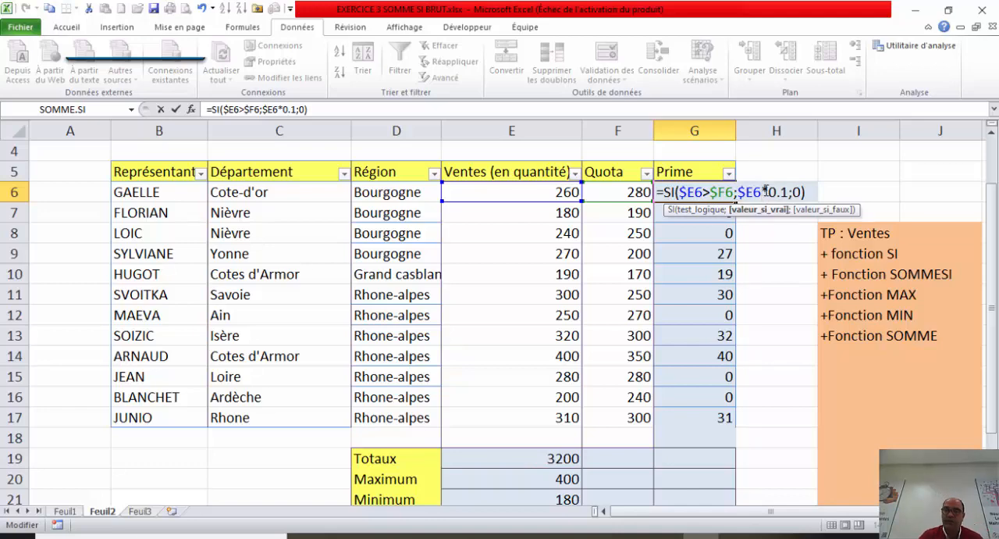
{"action": "key", "text": "Return"}
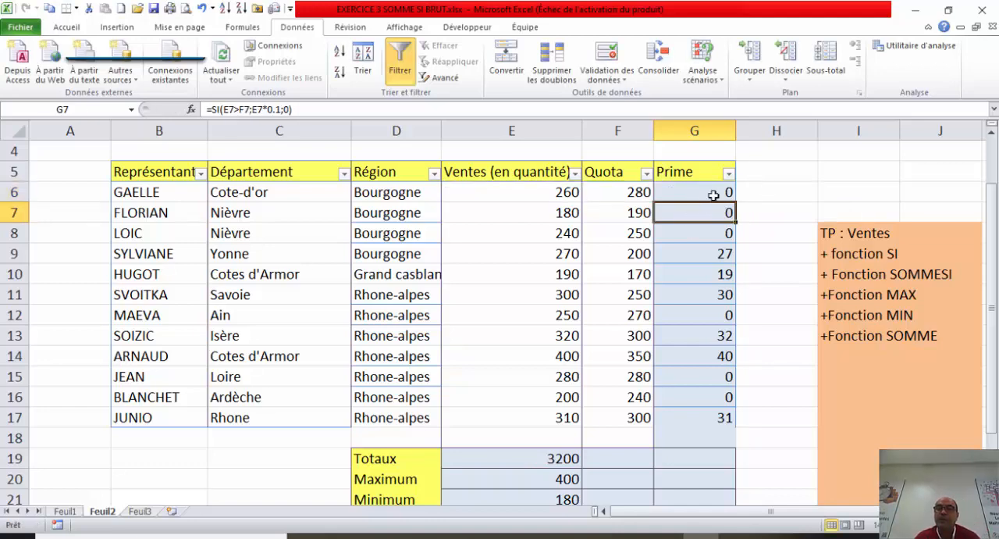
Step: Copy the updated G6 formula down the Prime column through row 17, clearing the extra copy in G18
{"action": "left_click", "coordinate": [715, 192]}
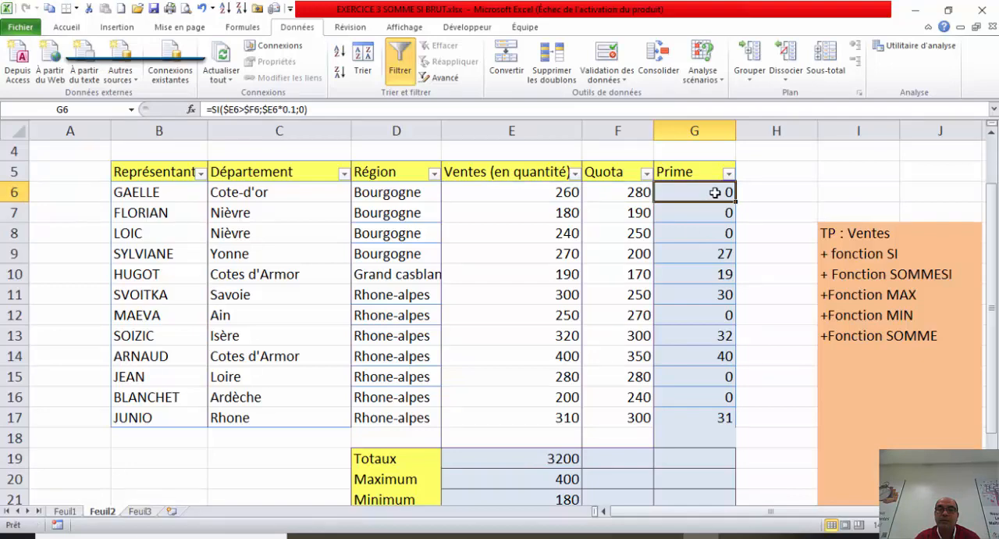
{"action": "left_click_drag", "start_coordinate": [735, 202], "coordinate": [736, 437]}
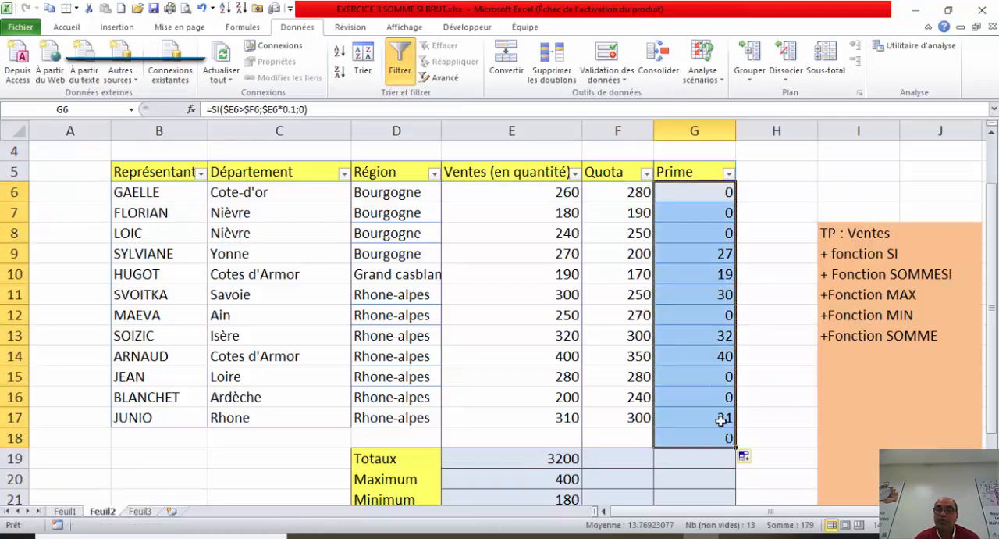
{"action": "left_click", "coordinate": [718, 435]}
{"action": "key", "text": "Delete"}
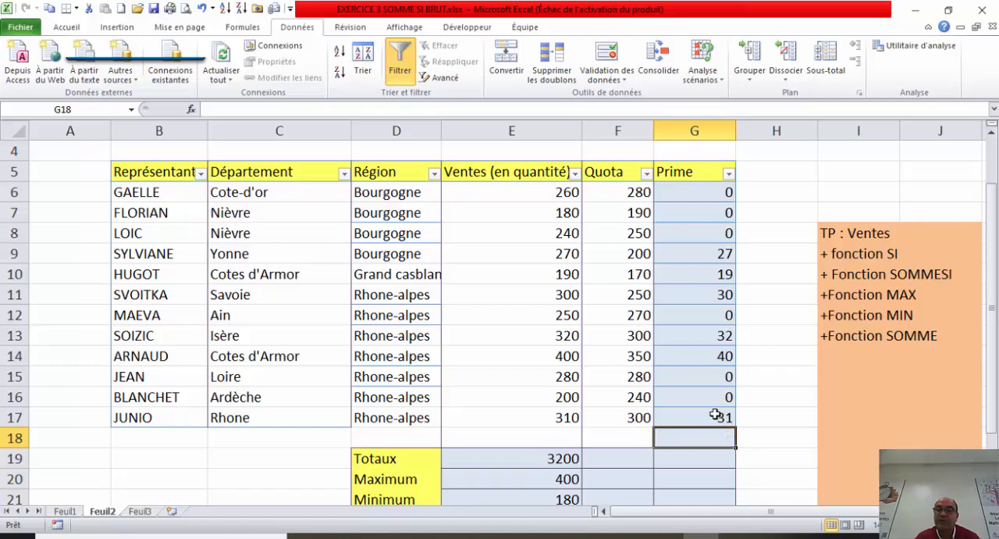
{"action": "left_click", "coordinate": [715, 415]}
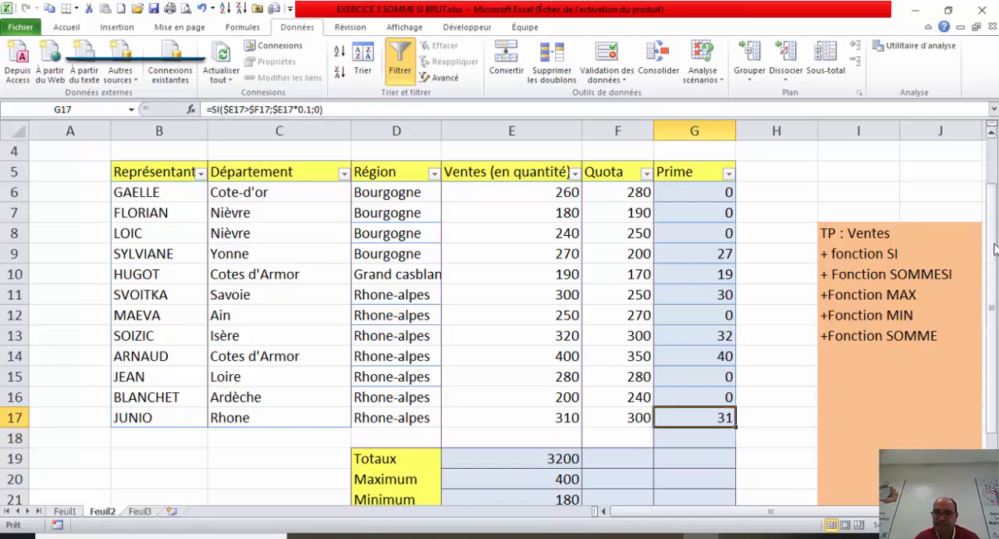
Step: Clear the region name from D23, beside the label Nombre de pieces vendues par
{"action": "left_click_drag", "start_coordinate": [995, 246], "coordinate": [995, 299]}
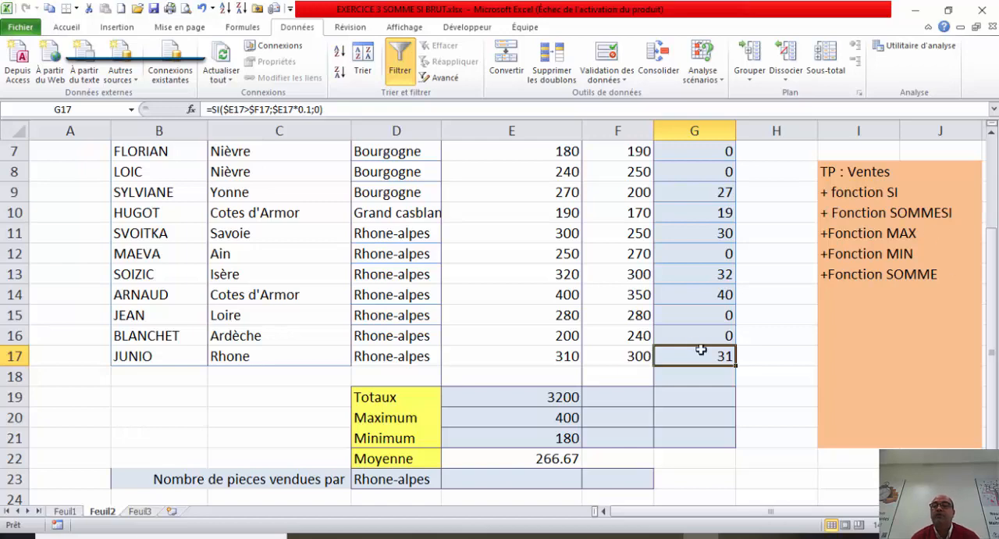
{"action": "left_click", "coordinate": [699, 321]}
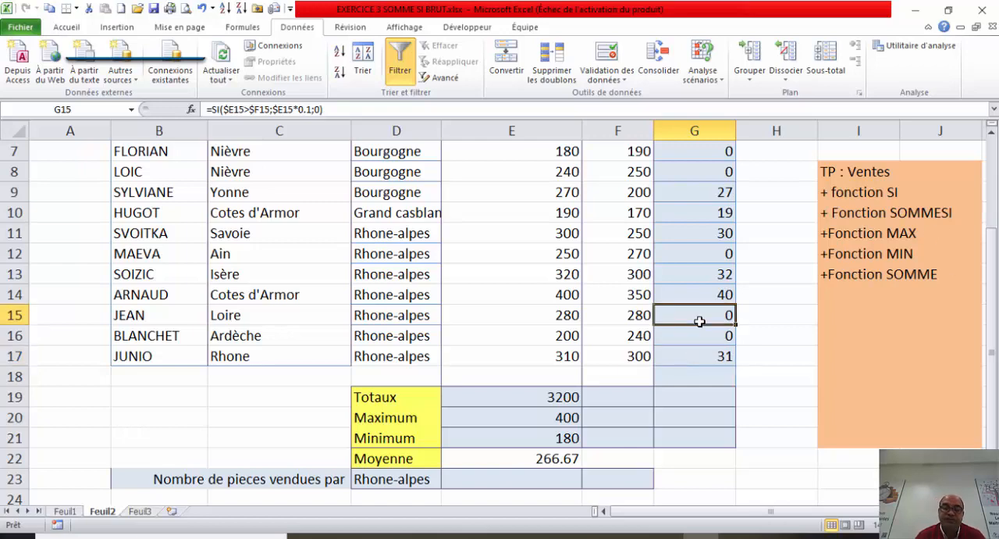
{"action": "left_click", "coordinate": [400, 476]}
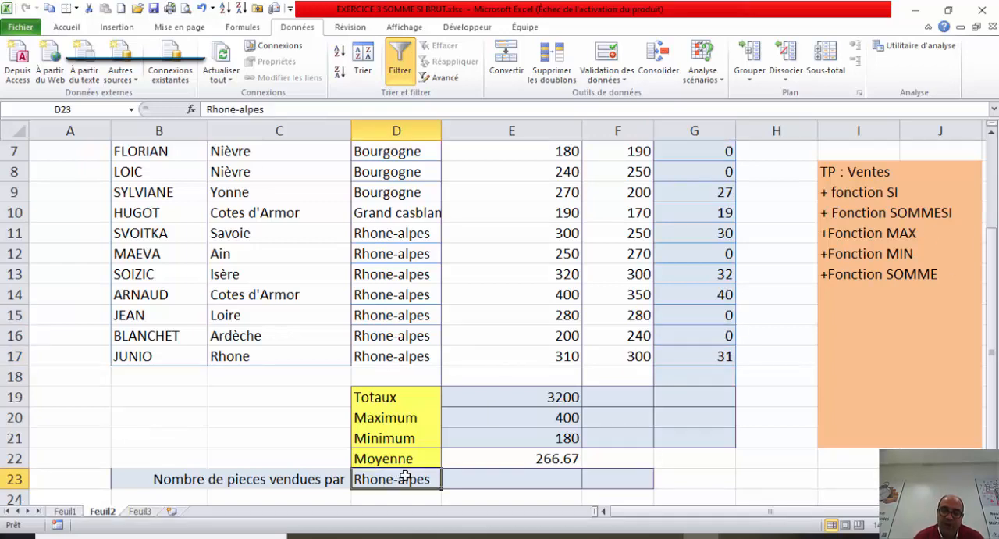
{"action": "key", "text": "Delete"}
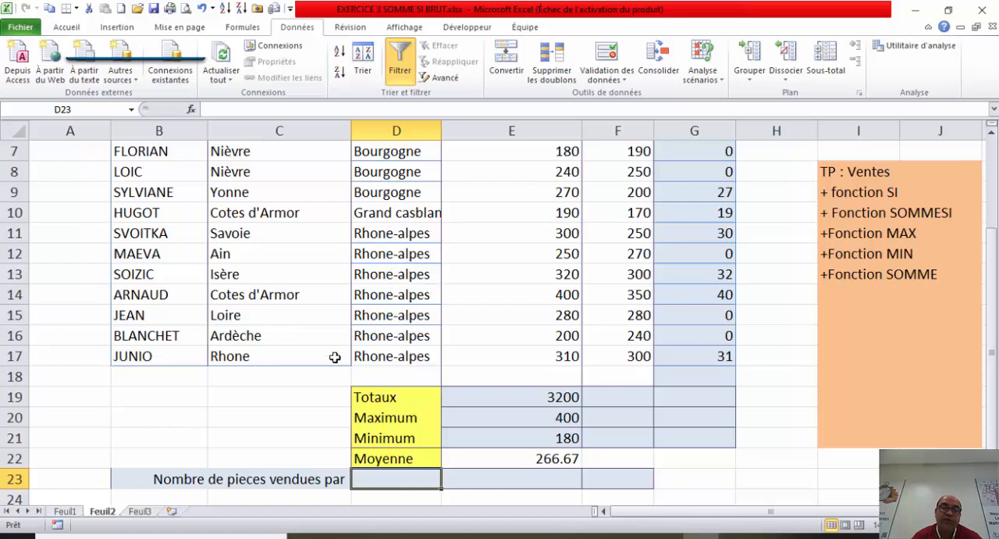
Step: Enter the heading Region in the yellow cell B2 of sheet Feuil3
{"action": "left_click", "coordinate": [142, 511]}
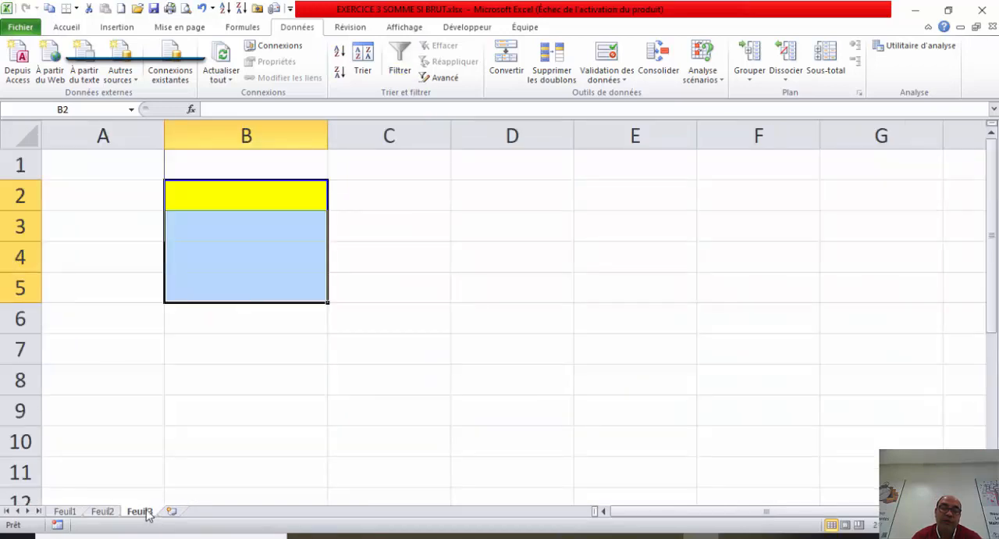
{"action": "left_click", "coordinate": [237, 419]}
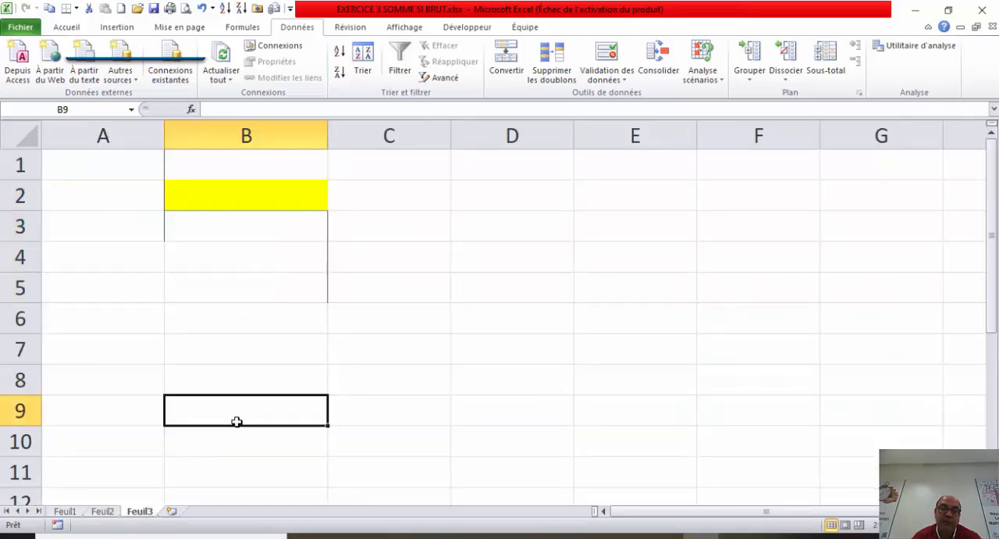
{"action": "left_click", "coordinate": [257, 202]}
{"action": "type", "text": "Re"}
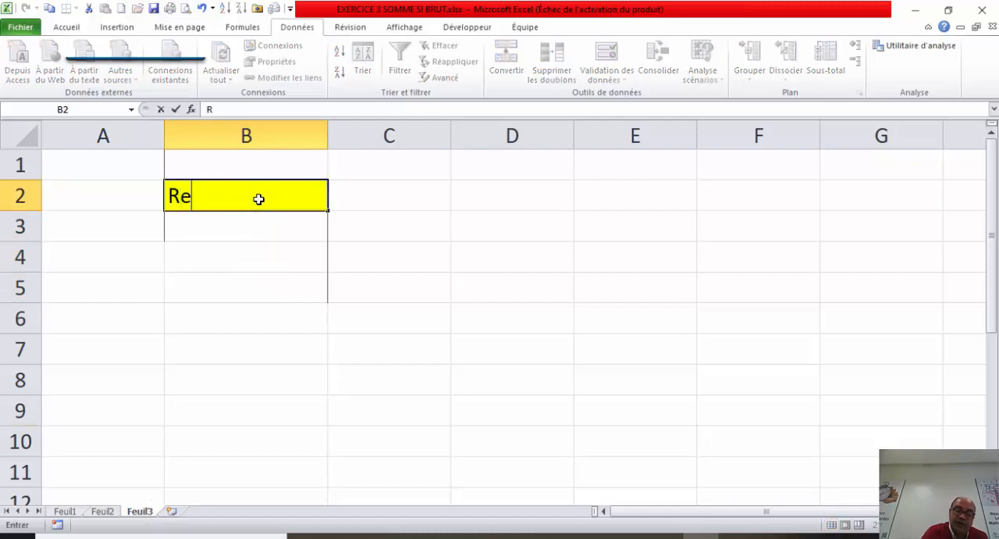
{"action": "type", "text": "gion"}
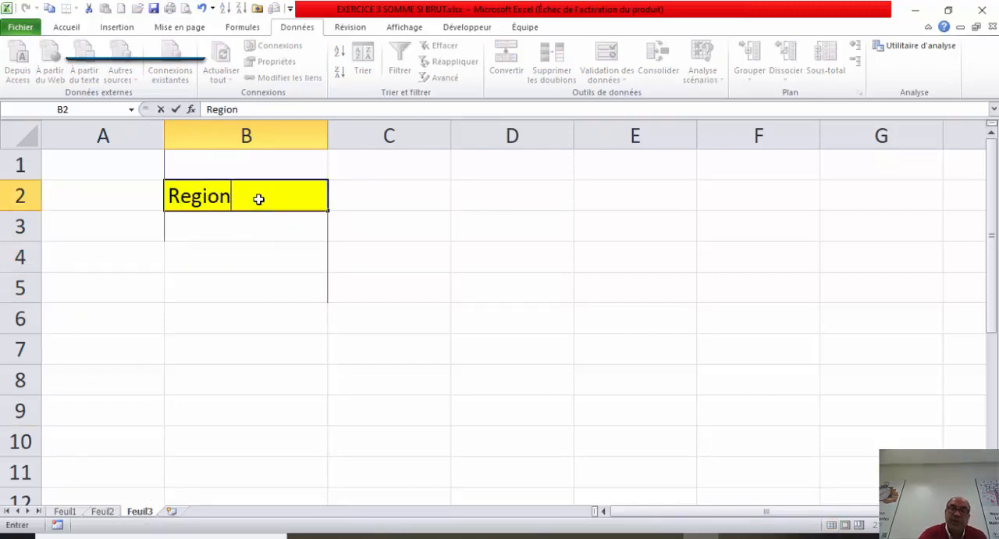
{"action": "left_click", "coordinate": [242, 231]}
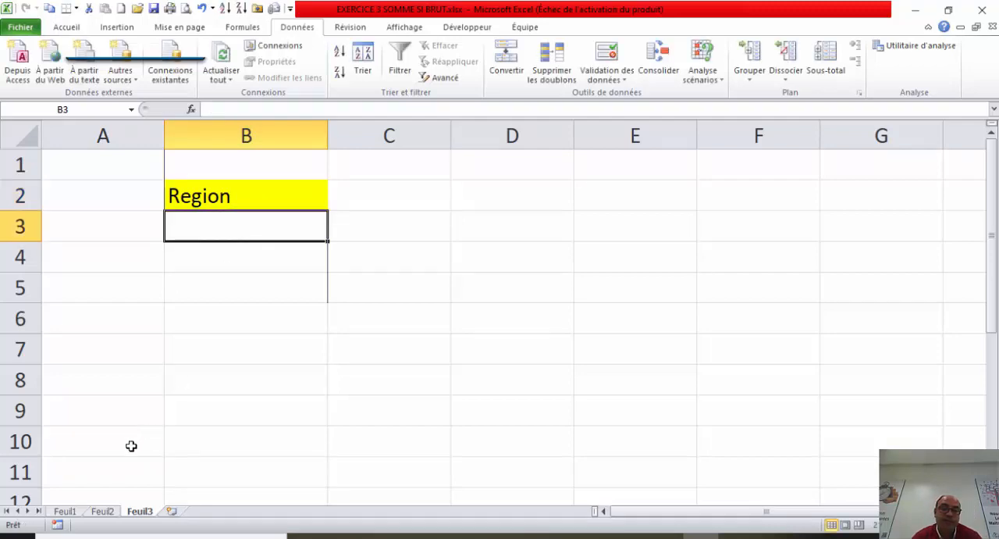
Step: Copy the region name Rhone-alpes from D11 of sheet Feuil2 into B3 of sheet Feuil3
{"action": "left_click", "coordinate": [102, 511]}
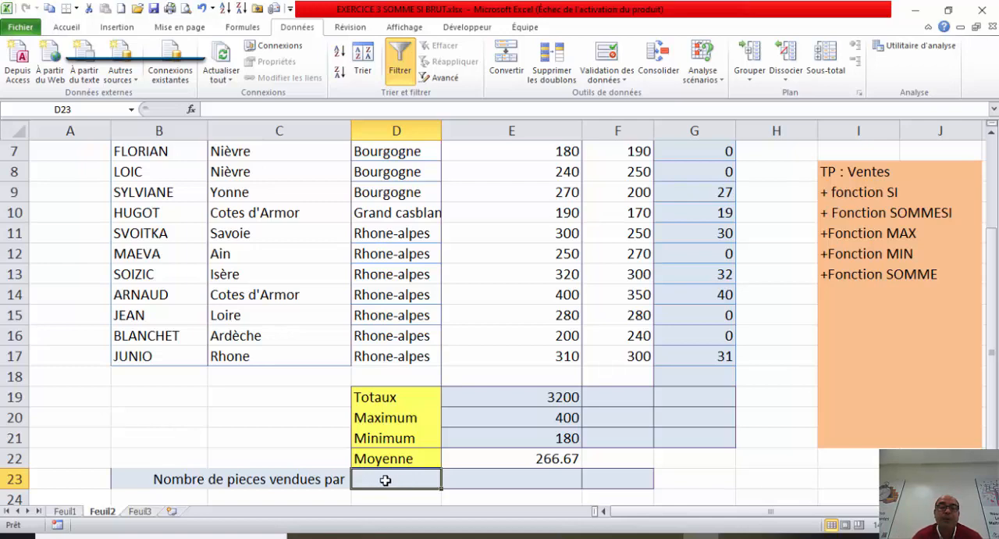
{"action": "left_click", "coordinate": [422, 232]}
{"action": "key", "text": "ctrl+c"}
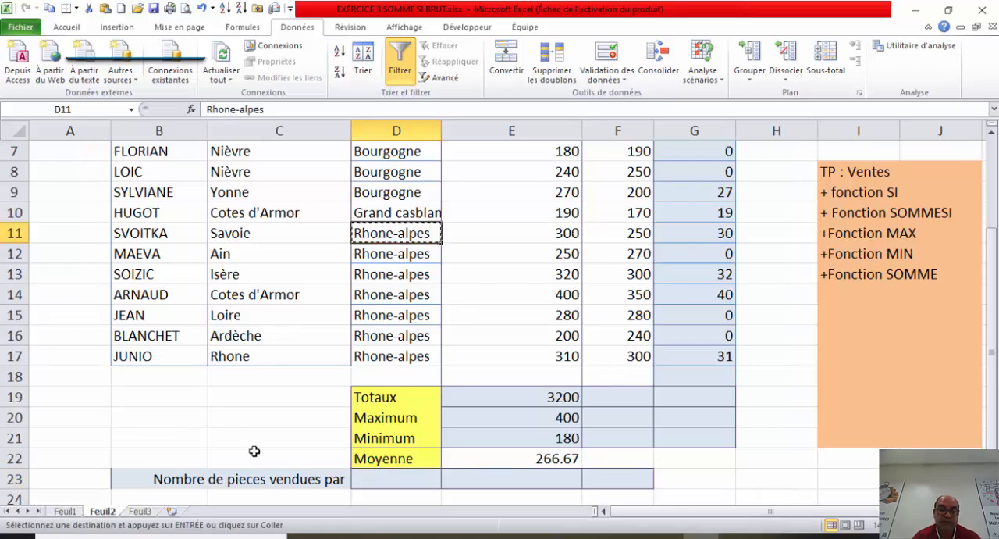
{"action": "left_click", "coordinate": [141, 512]}
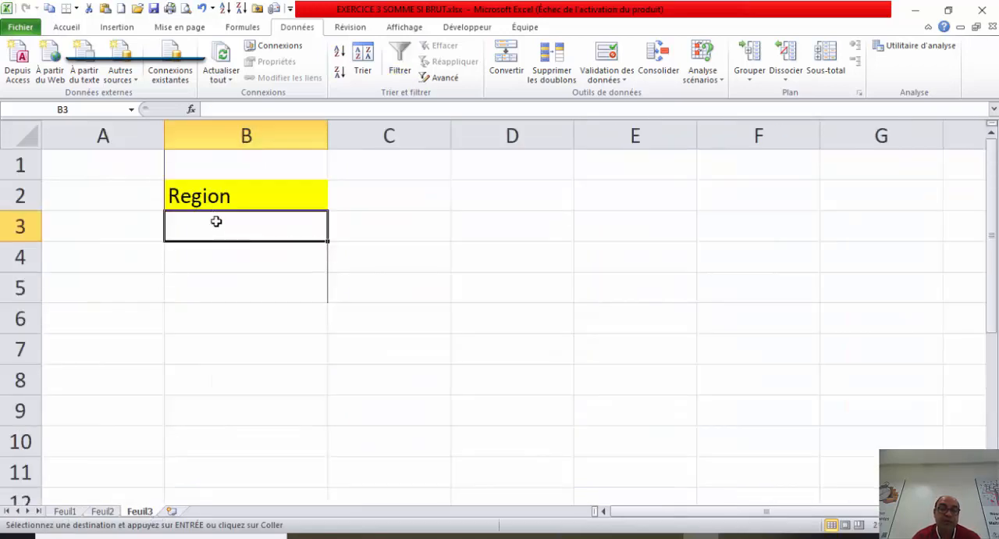
{"action": "key", "text": "ctrl+v"}
Step: Copy the region name Bourgogne from D6 of sheet Feuil2 into B4 of sheet Feuil3
{"action": "left_click", "coordinate": [103, 512]}
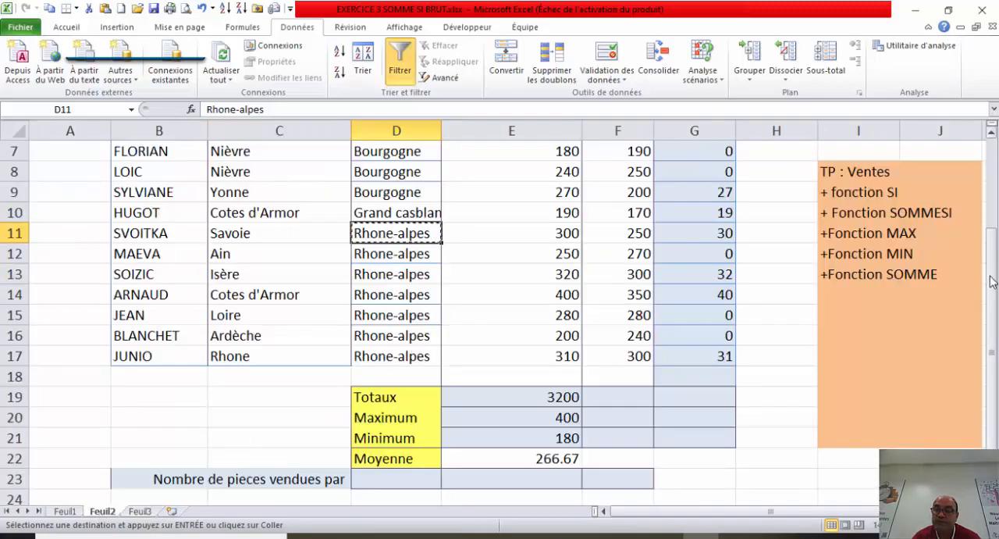
{"action": "left_click_drag", "start_coordinate": [992, 248], "coordinate": [991, 228]}
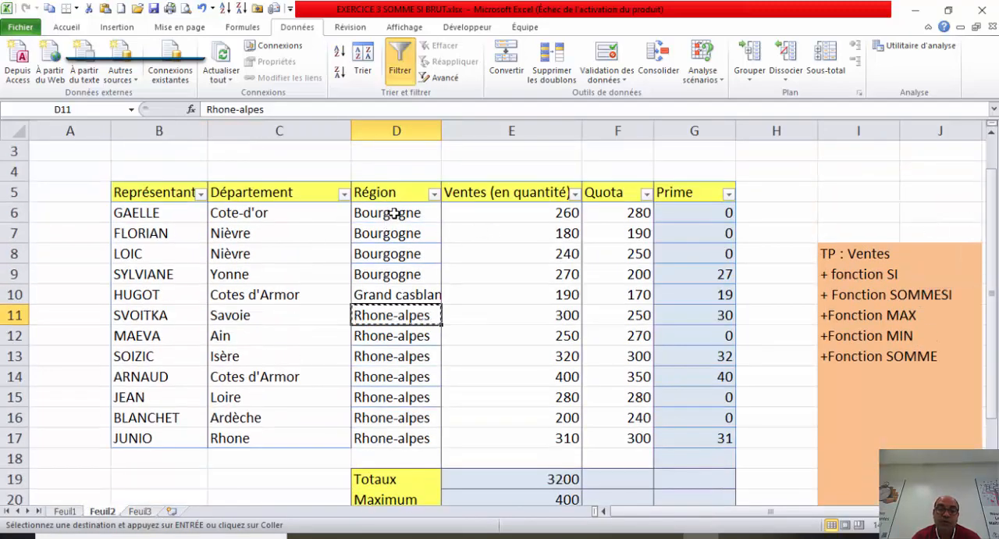
{"action": "left_click", "coordinate": [395, 213]}
{"action": "key", "text": "ctrl+c"}
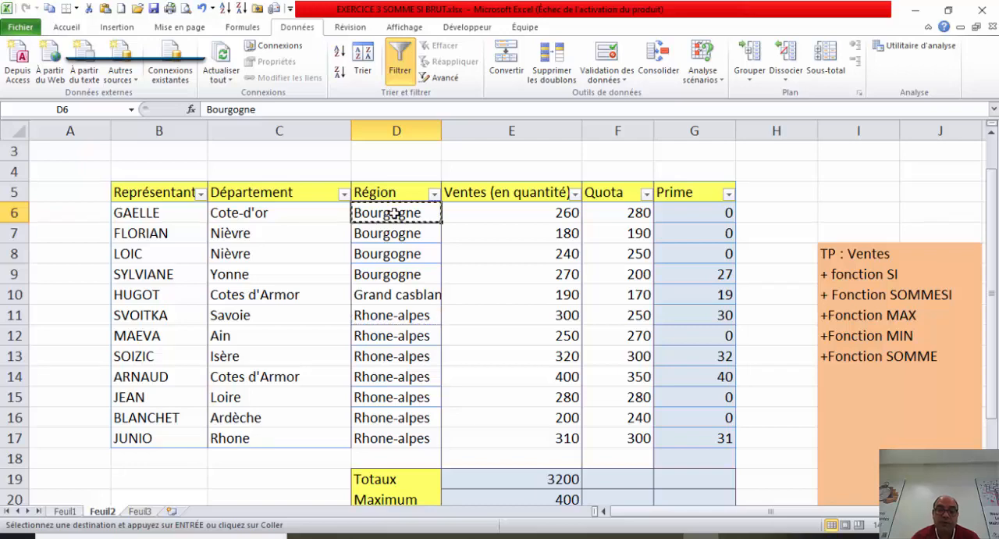
{"action": "left_click", "coordinate": [141, 511]}
{"action": "left_click", "coordinate": [239, 265]}
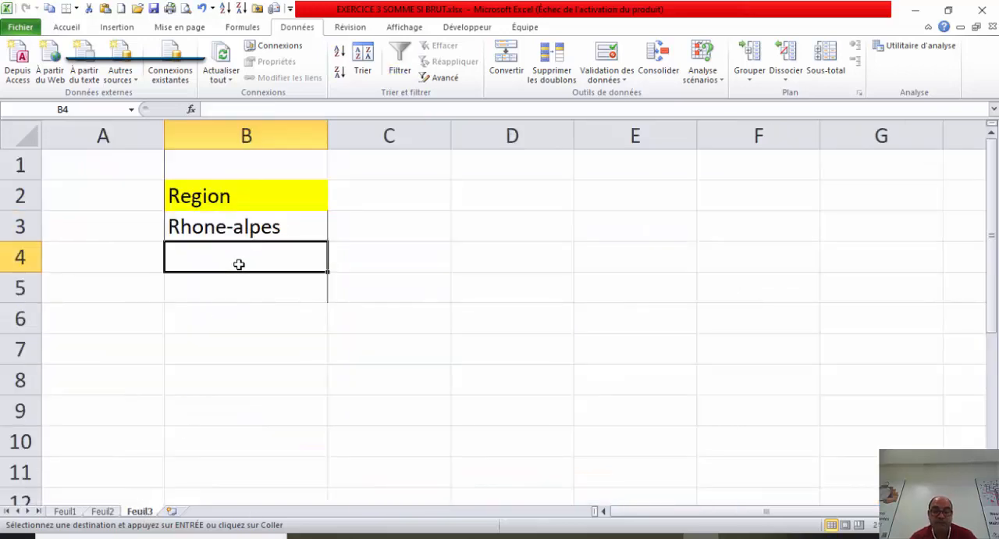
{"action": "key", "text": "ctrl+v"}
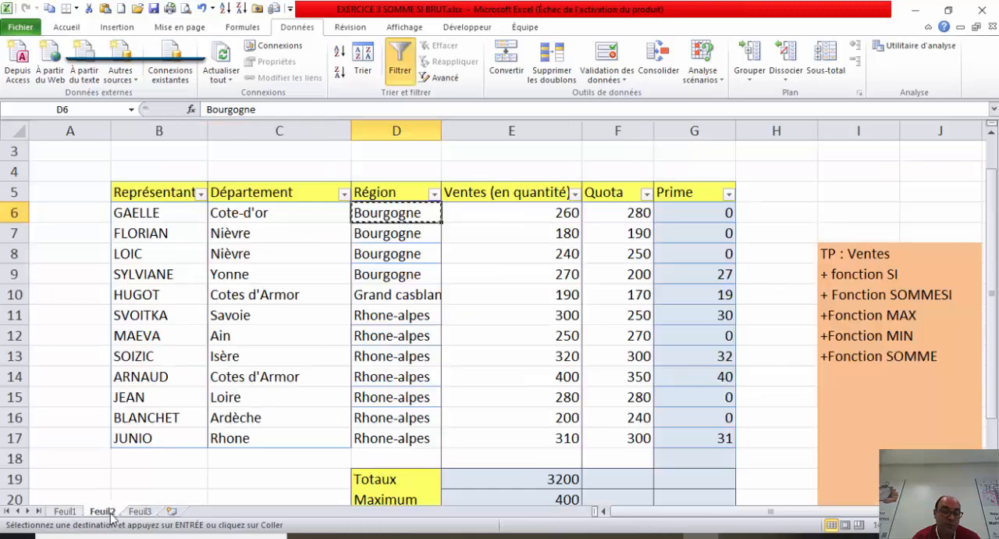
Step: Copy the region name Grand casblanca from D10 of sheet Feuil2 into B5 of sheet Feuil3
{"action": "left_click", "coordinate": [107, 513]}
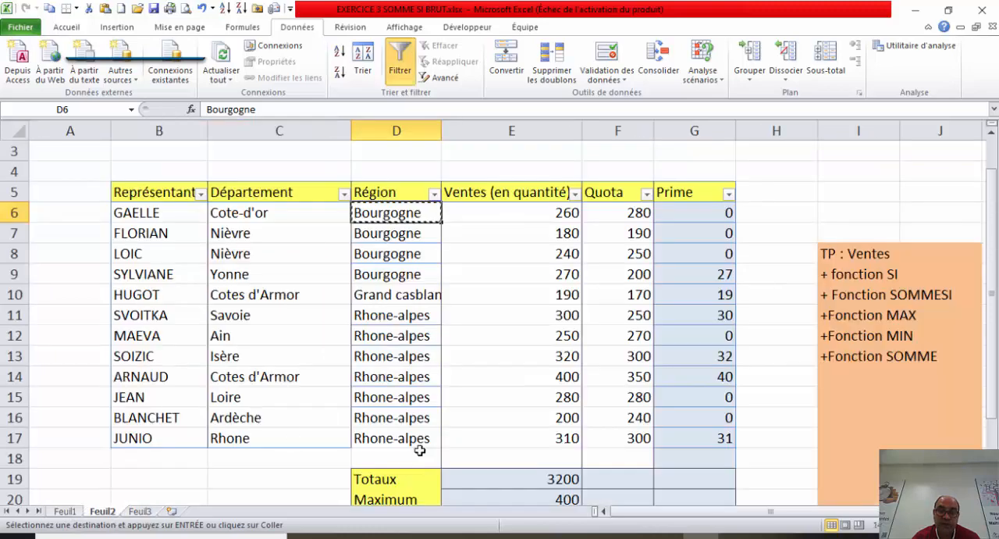
{"action": "left_click", "coordinate": [416, 295]}
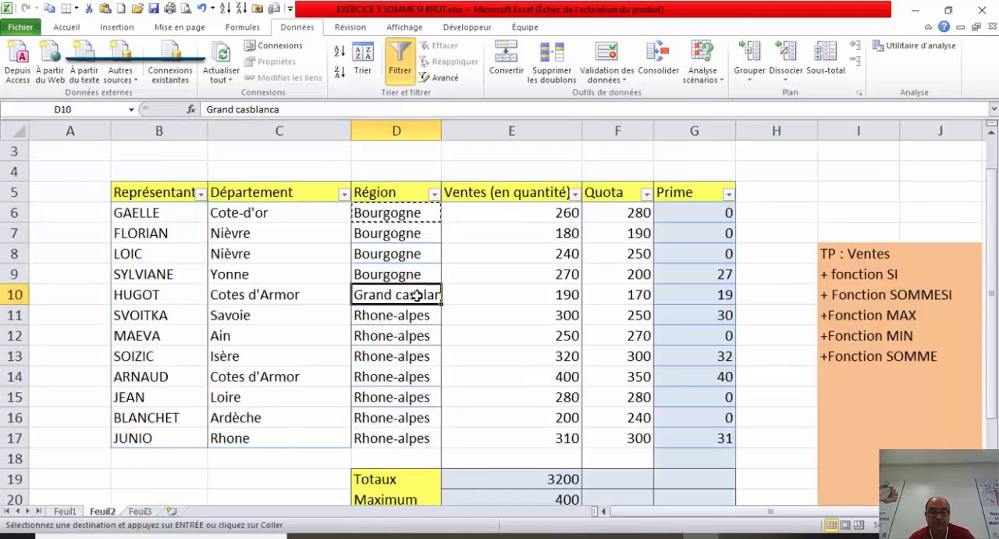
{"action": "key", "text": "ctrl+c"}
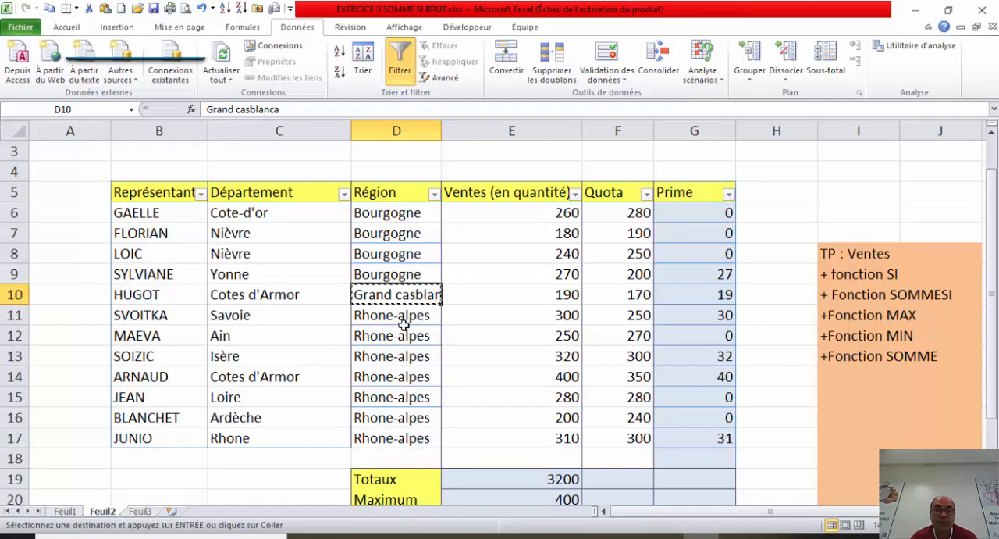
{"action": "left_click", "coordinate": [144, 511]}
{"action": "left_click", "coordinate": [257, 293]}
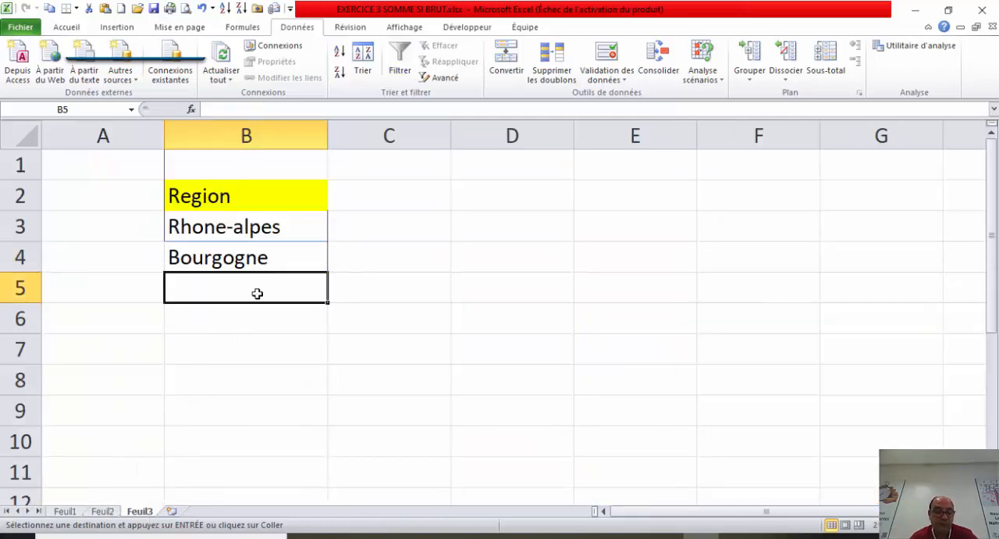
{"action": "key", "text": "ctrl+v"}
{"action": "left_click", "coordinate": [448, 251]}
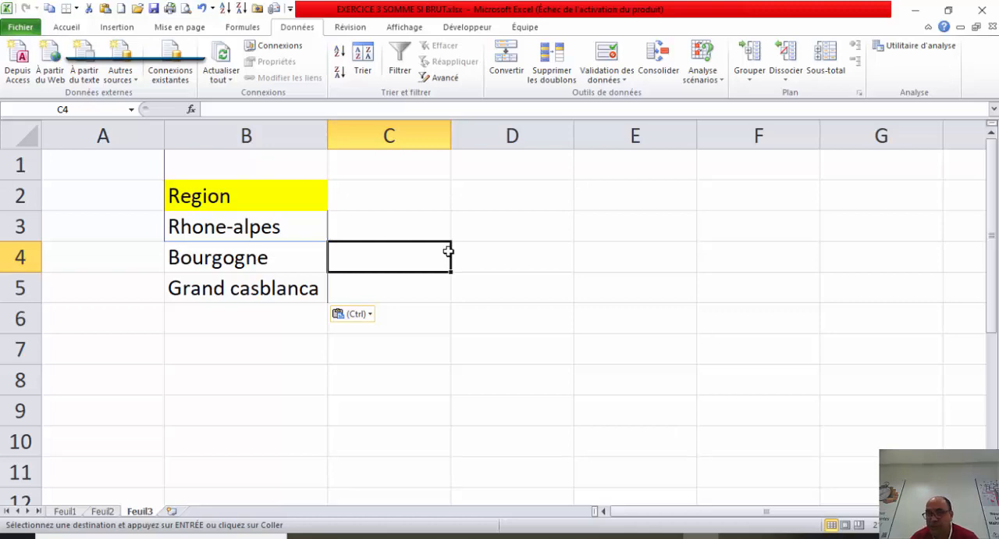
{"action": "left_click", "coordinate": [384, 298]}
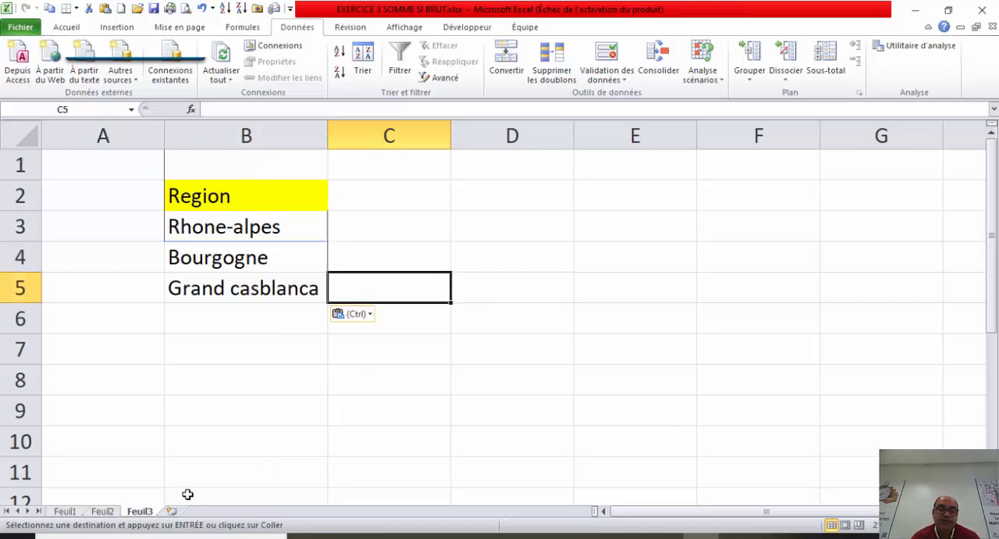
{"action": "left_click", "coordinate": [268, 360]}
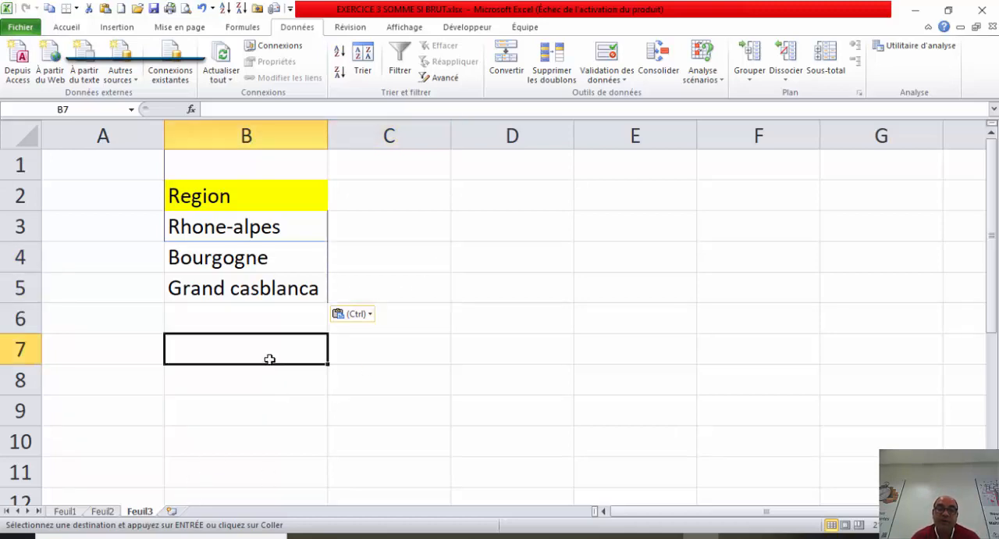
{"action": "left_click_drag", "start_coordinate": [275, 226], "coordinate": [281, 290]}
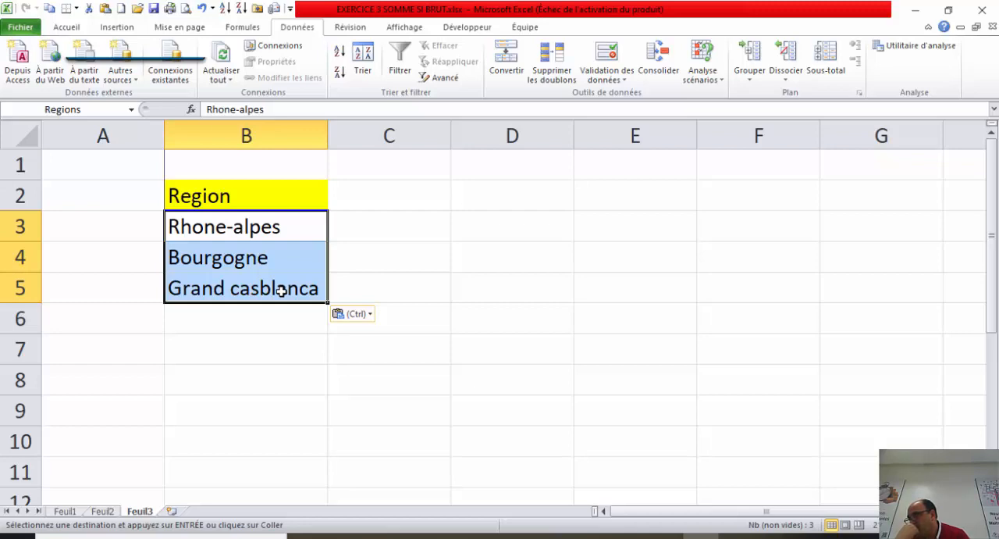
{"action": "left_click", "coordinate": [264, 364]}
{"action": "left_click_drag", "start_coordinate": [312, 225], "coordinate": [286, 287]}
{"action": "left_click", "coordinate": [287, 194]}
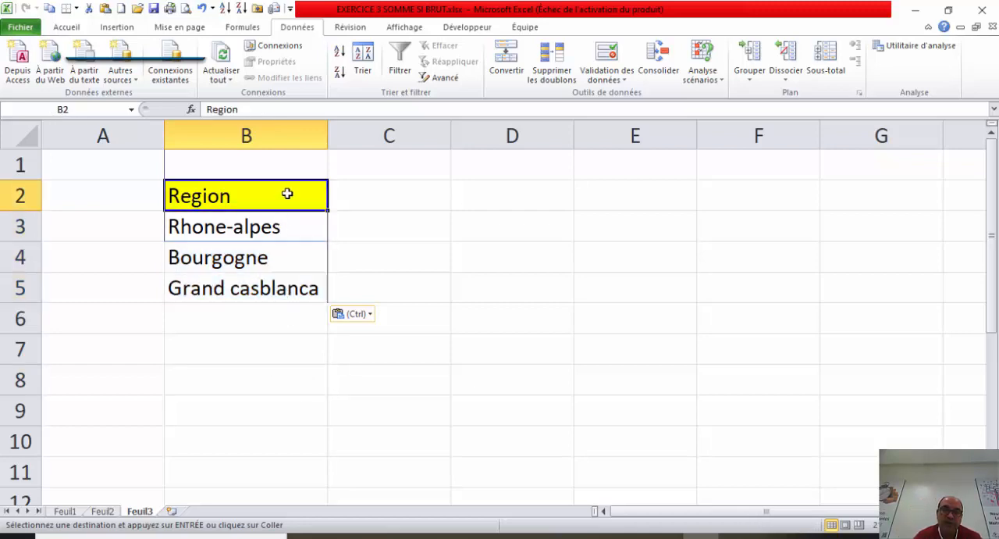
{"action": "left_click_drag", "start_coordinate": [283, 226], "coordinate": [275, 283]}
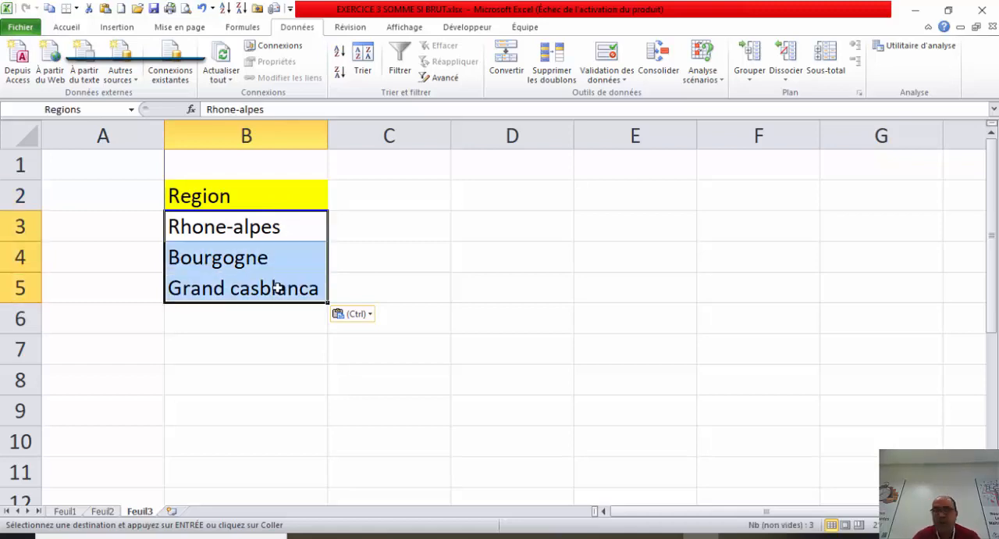
{"action": "left_click", "coordinate": [95, 107]}
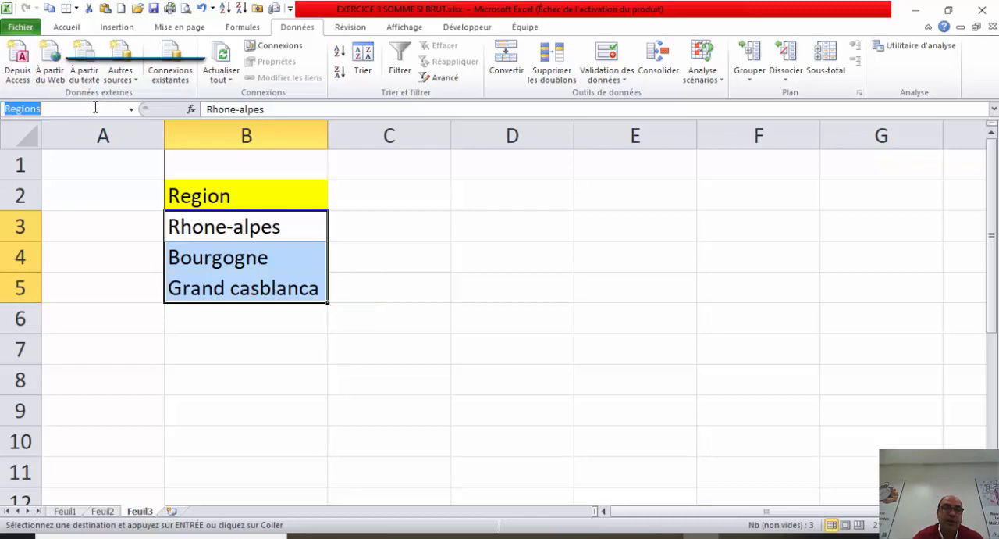
{"action": "key", "text": "BackSpace"}
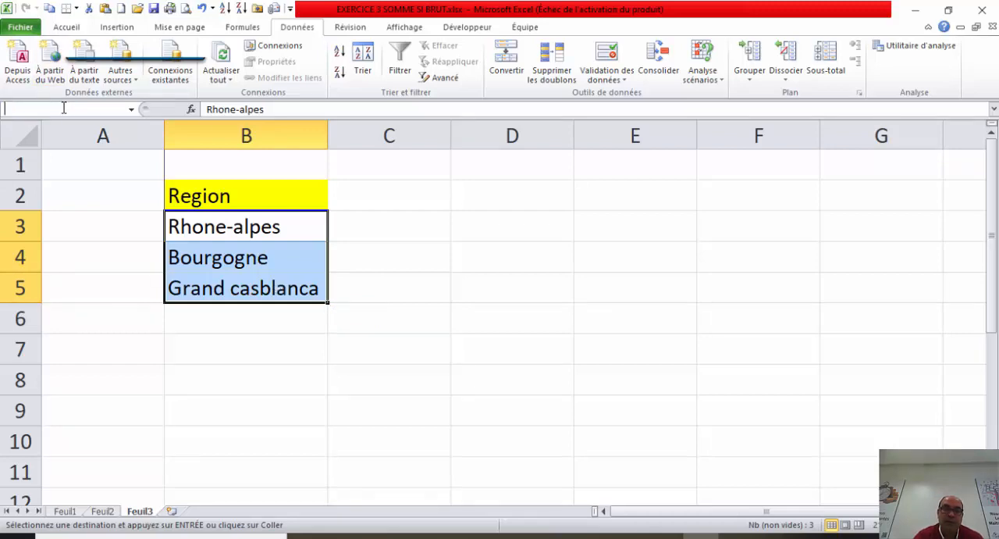
{"action": "left_click", "coordinate": [492, 275]}
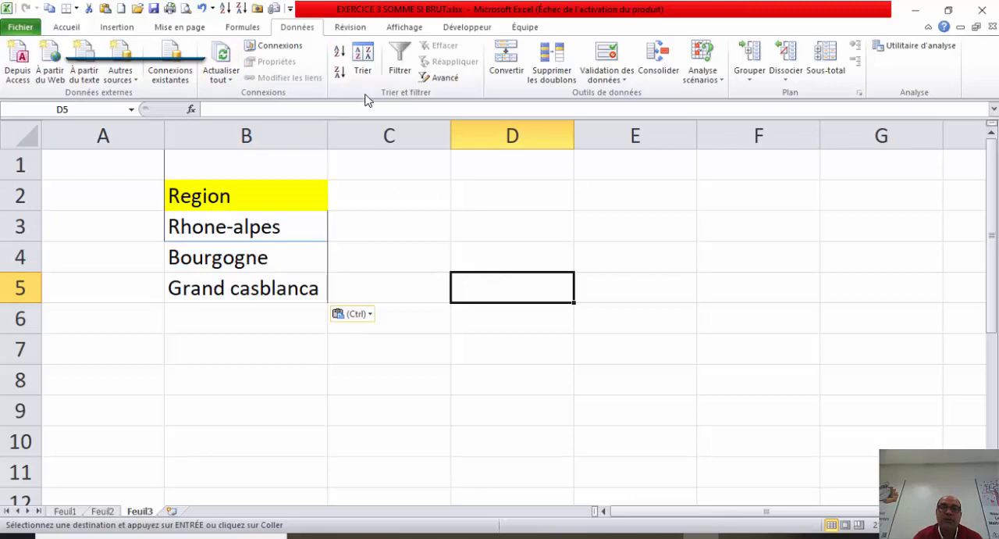
Step: Delete the existing defined name Regions from the workbook with the name manager and close it
{"action": "left_click", "coordinate": [249, 27]}
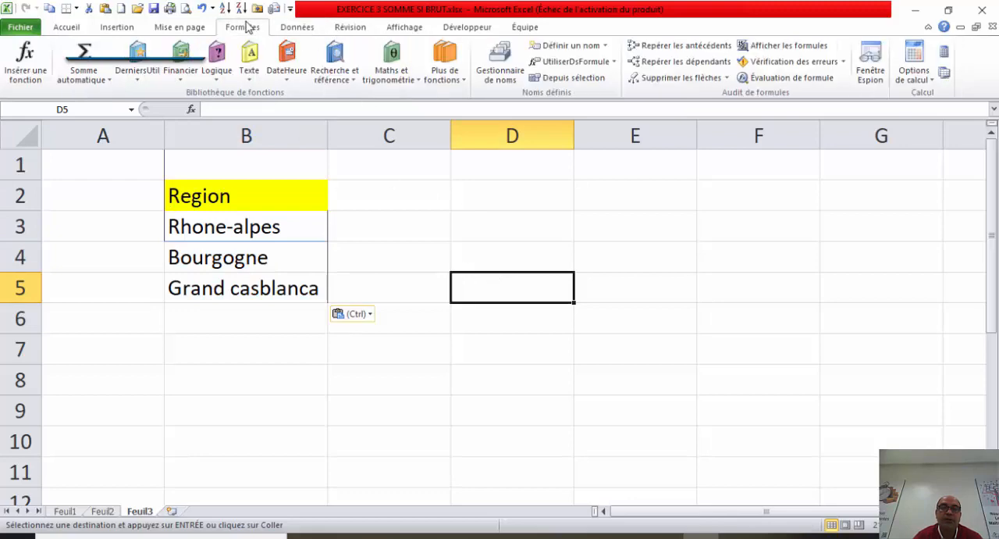
{"action": "left_click", "coordinate": [496, 67]}
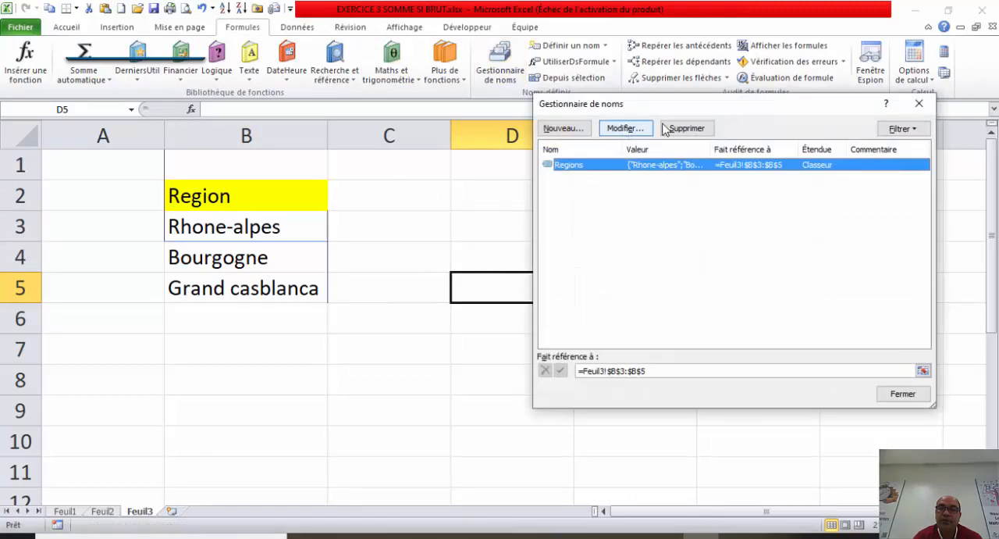
{"action": "left_click", "coordinate": [682, 130]}
{"action": "left_click", "coordinate": [459, 300]}
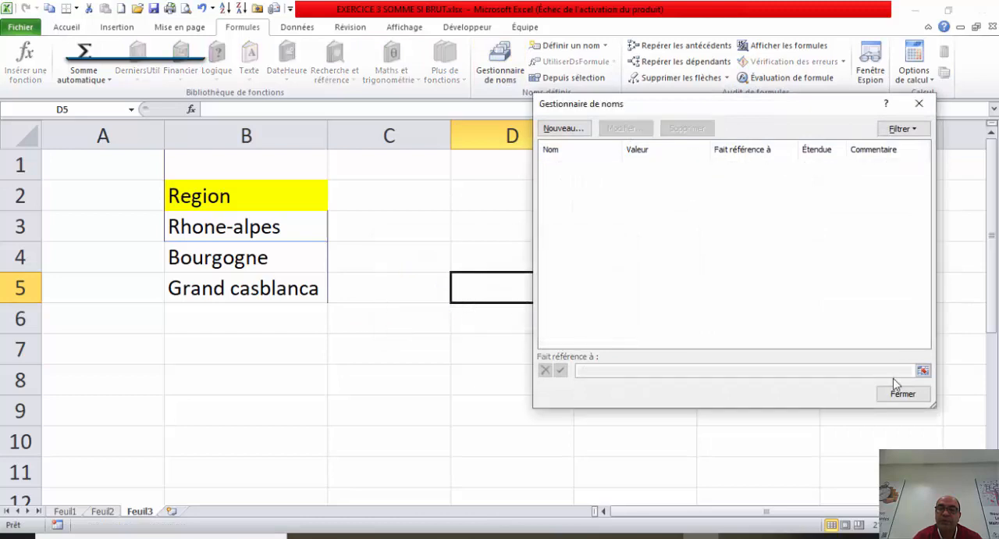
{"action": "left_click", "coordinate": [901, 394]}
{"action": "left_click", "coordinate": [250, 371]}
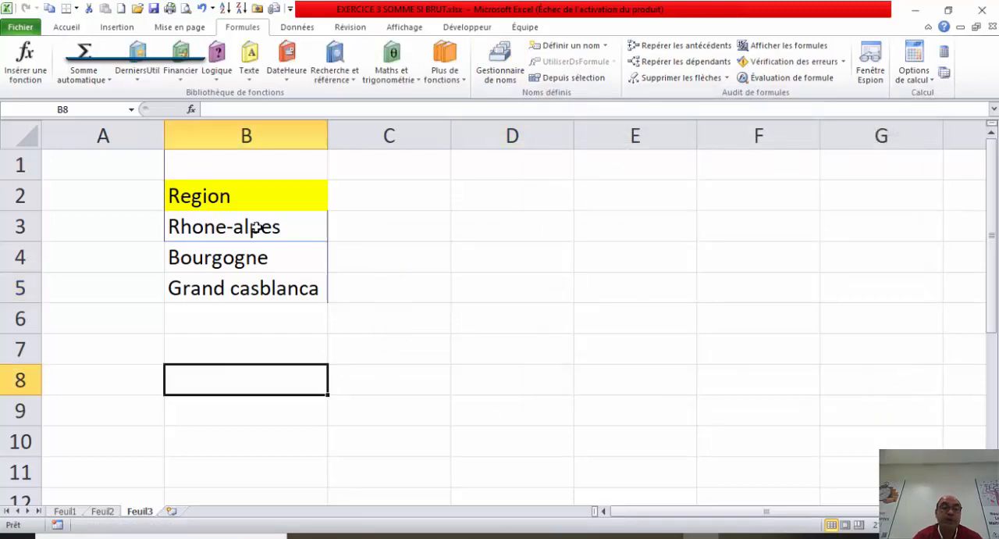
Step: Name the range B3:B5 containing the three regions on sheet Feuil3 REGIONS
{"action": "left_click", "coordinate": [265, 226]}
{"action": "left_click_drag", "start_coordinate": [266, 225], "coordinate": [263, 285]}
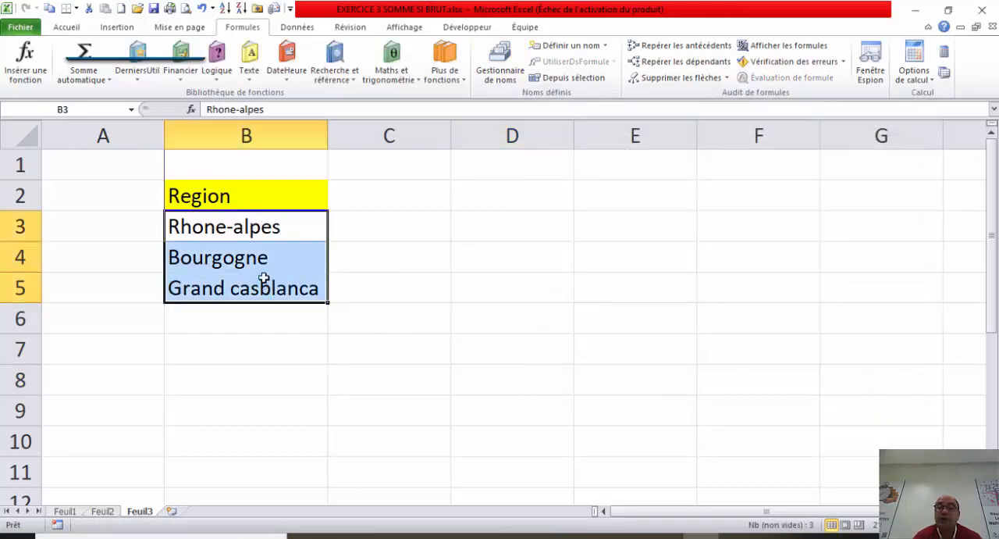
{"action": "left_click", "coordinate": [302, 28]}
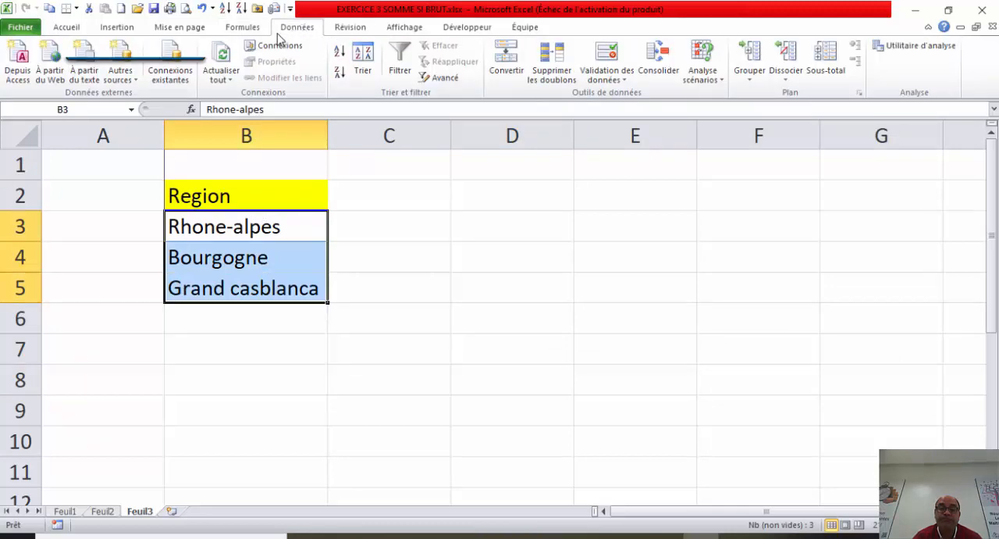
{"action": "left_click", "coordinate": [250, 286]}
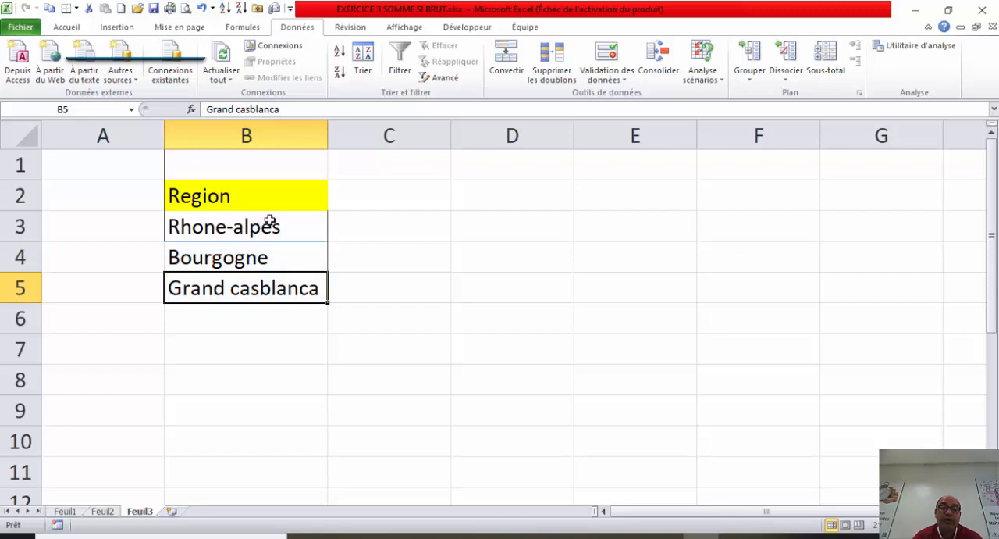
{"action": "left_click_drag", "start_coordinate": [269, 222], "coordinate": [263, 288]}
{"action": "left_click", "coordinate": [90, 108]}
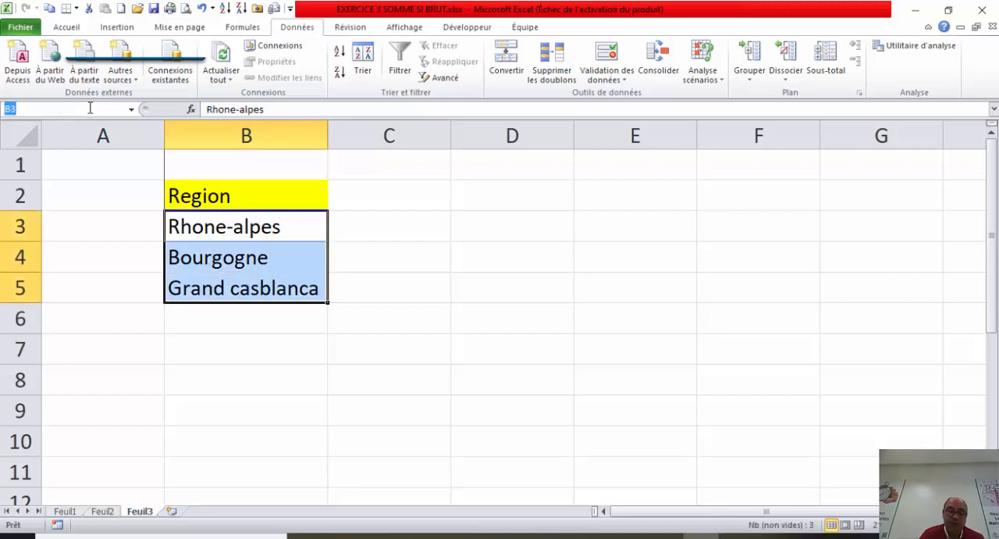
{"action": "type", "text": "REGIONS"}
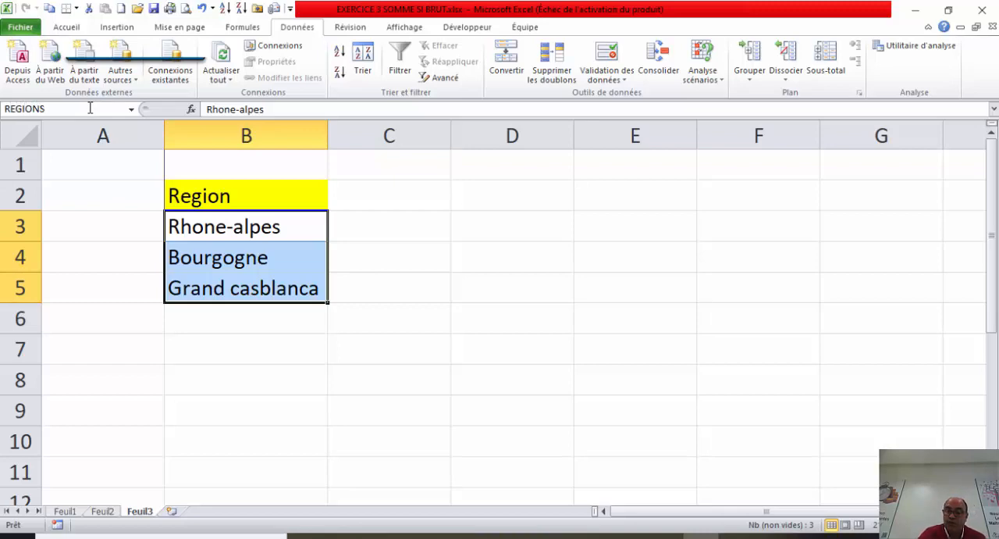
{"action": "key", "text": "Return"}
{"action": "left_click", "coordinate": [102, 287]}
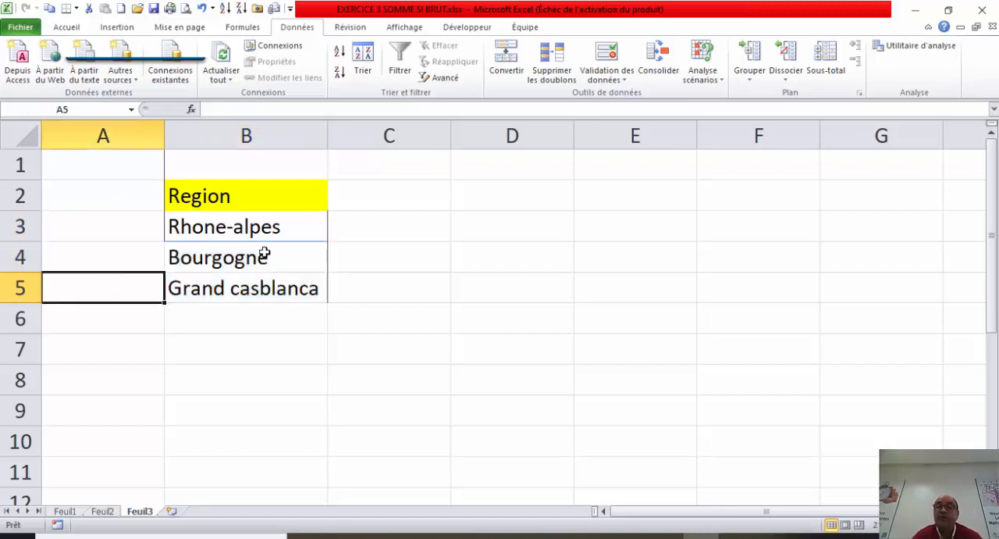
Step: Check which cells the name REGIONS covers by selecting the region cells and recalling the named range
{"action": "left_click_drag", "start_coordinate": [290, 225], "coordinate": [290, 293]}
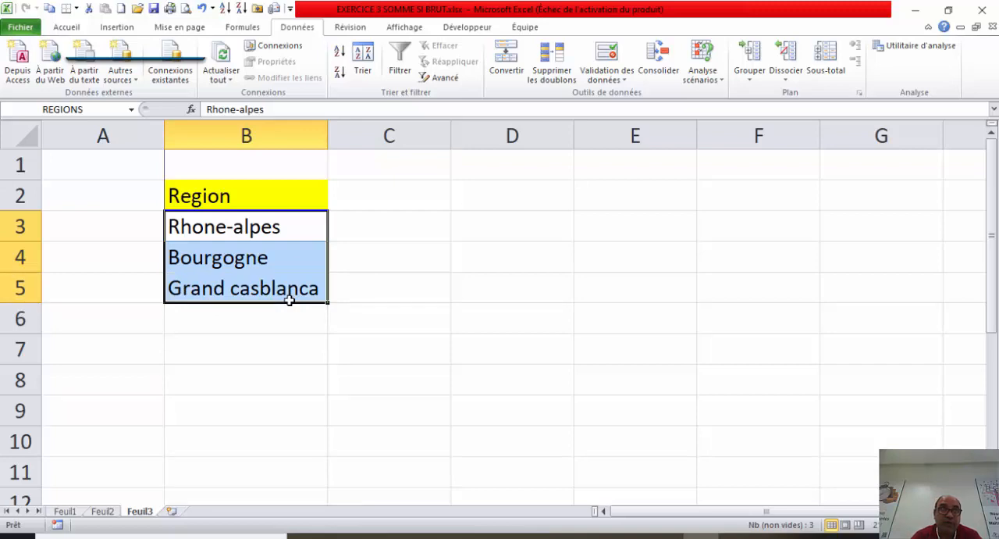
{"action": "left_click", "coordinate": [290, 336]}
{"action": "left_click_drag", "start_coordinate": [301, 223], "coordinate": [308, 304]}
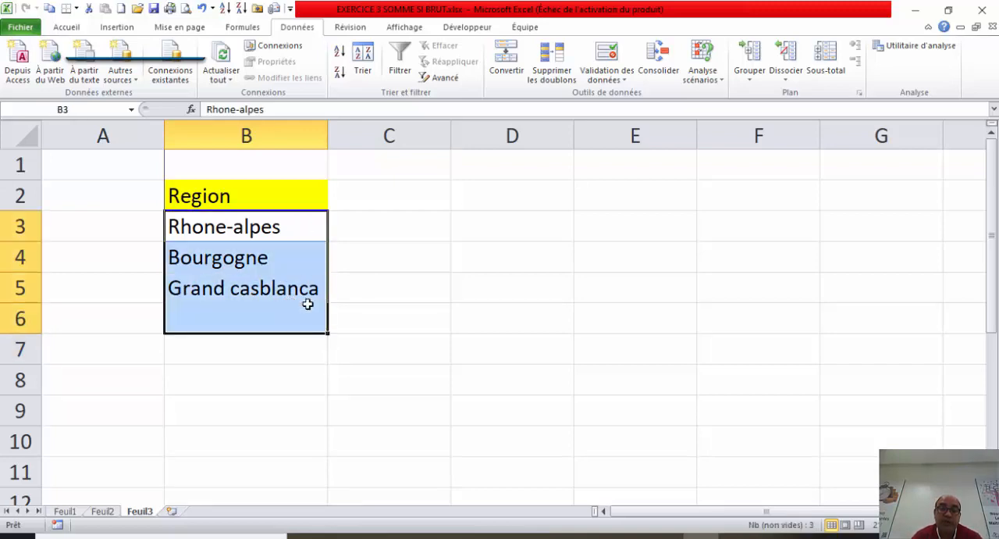
{"action": "left_click", "coordinate": [309, 277]}
{"action": "left_click_drag", "start_coordinate": [303, 227], "coordinate": [273, 286]}
{"action": "left_click", "coordinate": [111, 256]}
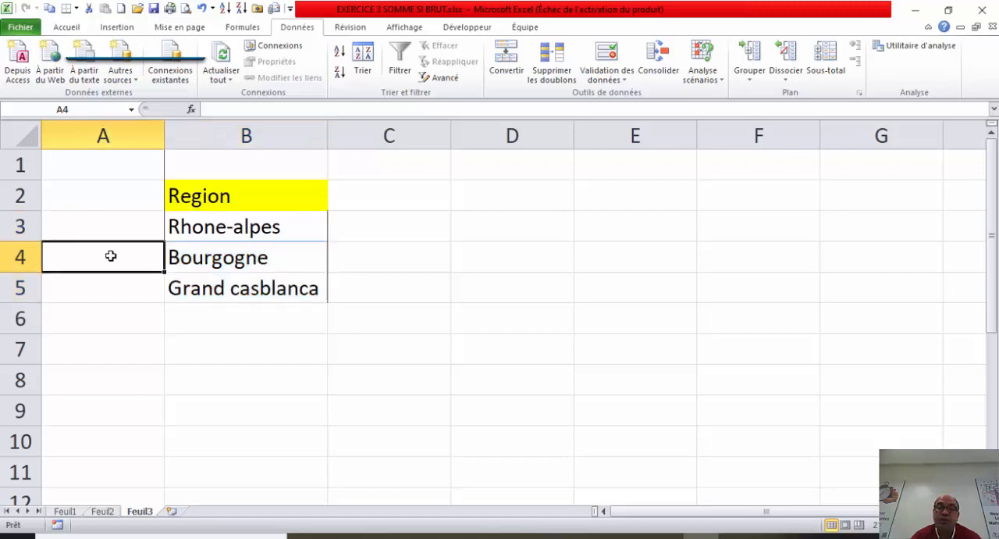
{"action": "left_click", "coordinate": [131, 109]}
{"action": "left_click", "coordinate": [94, 121]}
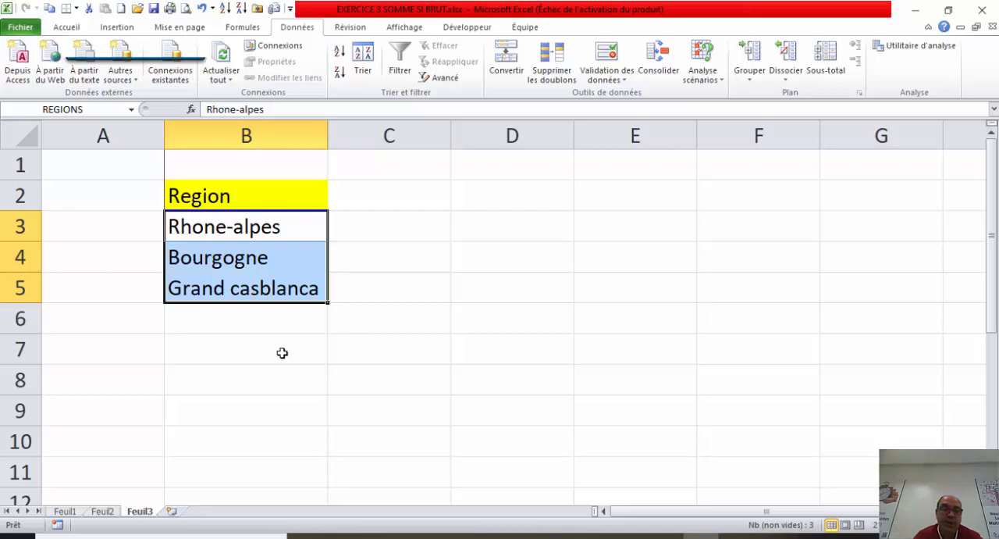
Step: Clear the region from cell D23 on sheet Feuil2, beside the label Nombre de pieces vendues par
{"action": "left_click", "coordinate": [110, 513]}
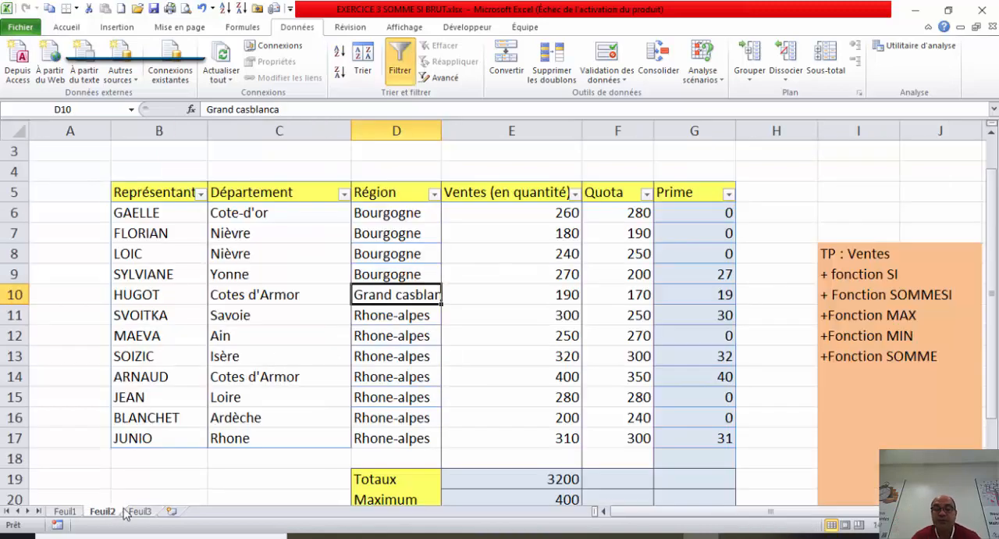
{"action": "left_click_drag", "start_coordinate": [995, 240], "coordinate": [993, 258]}
{"action": "left_click", "coordinate": [422, 456]}
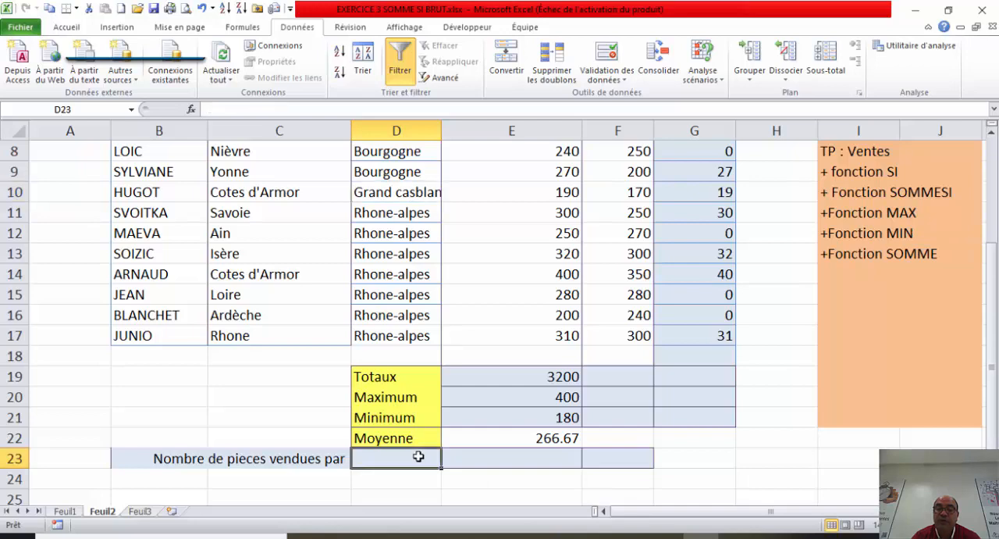
{"action": "left_click", "coordinate": [144, 511]}
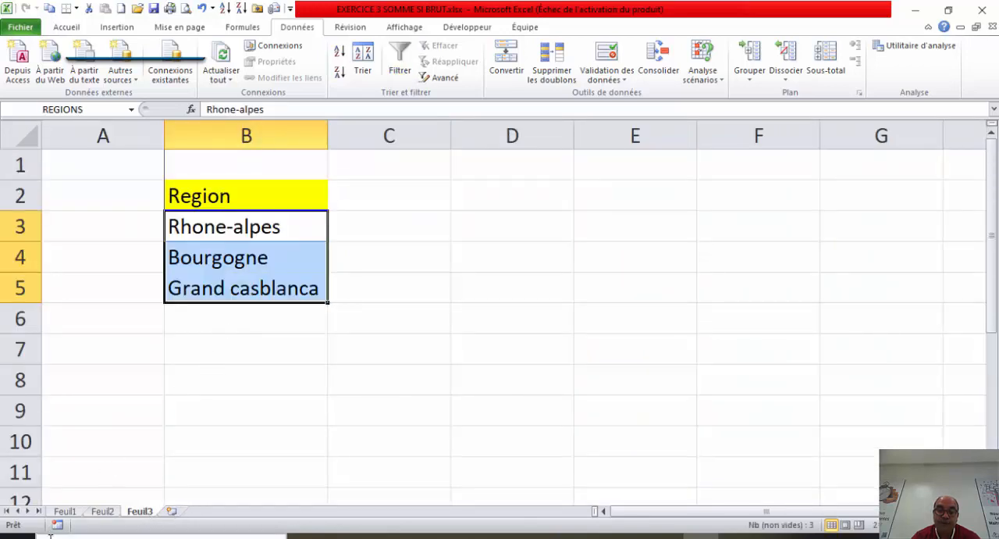
{"action": "left_click", "coordinate": [102, 510]}
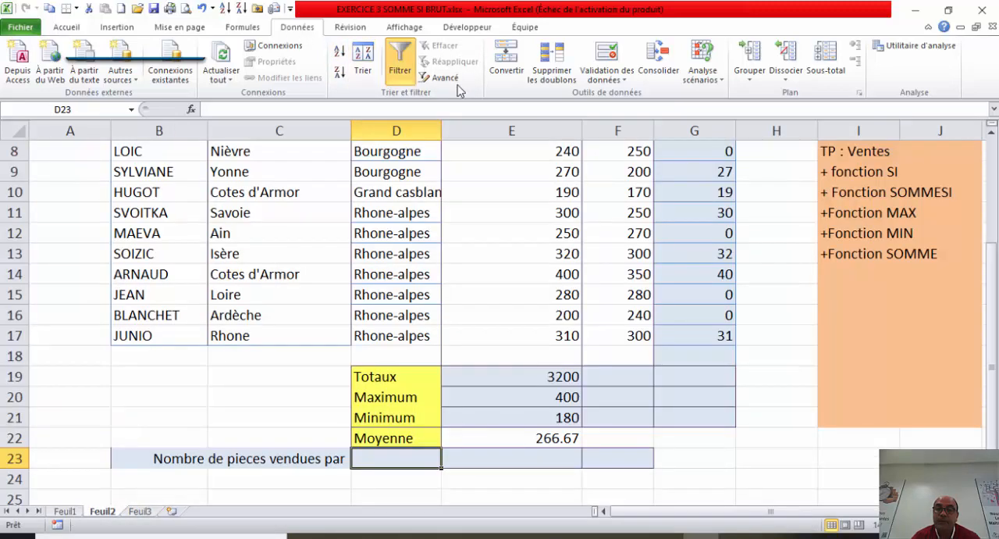
{"action": "left_click", "coordinate": [610, 54]}
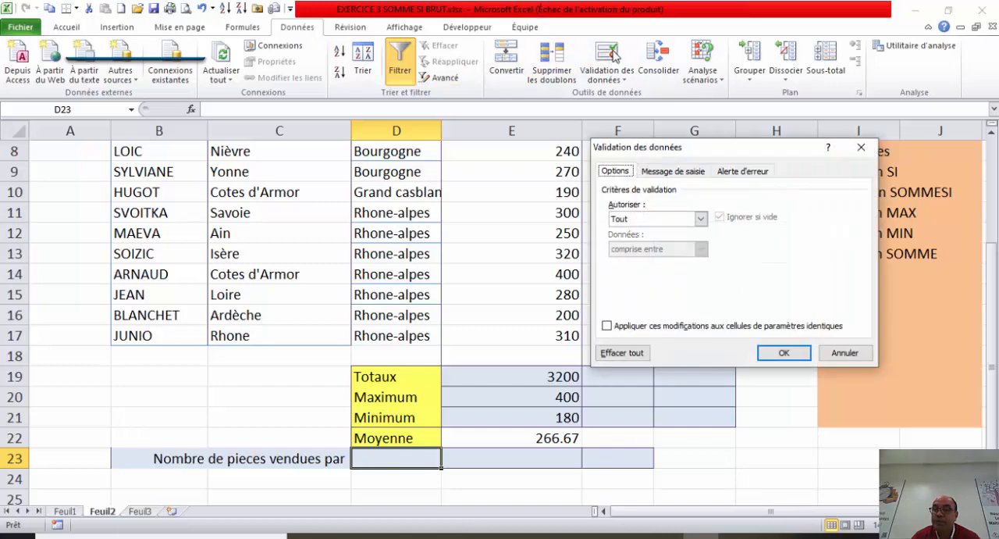
{"action": "left_click", "coordinate": [701, 218]}
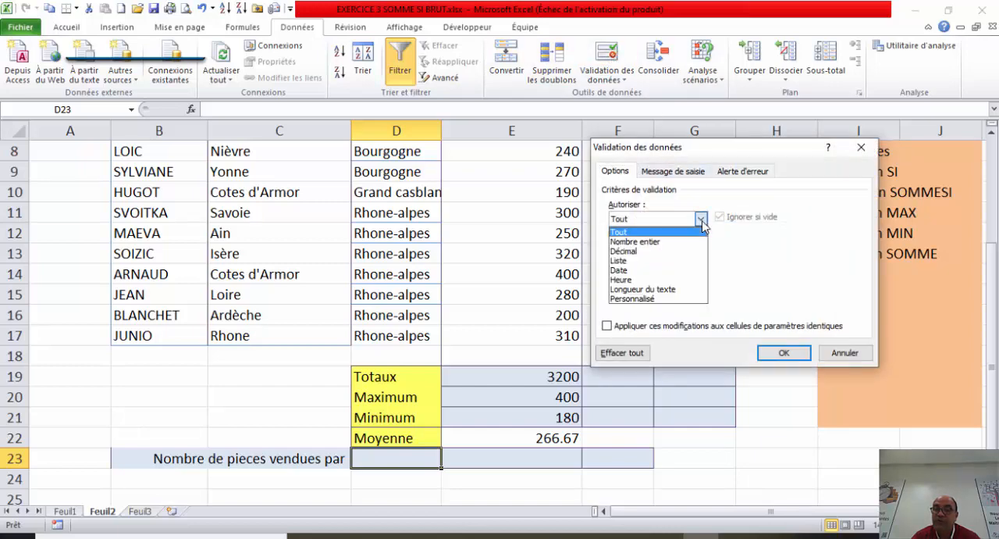
{"action": "left_click", "coordinate": [665, 260]}
{"action": "left_click", "coordinate": [679, 277]}
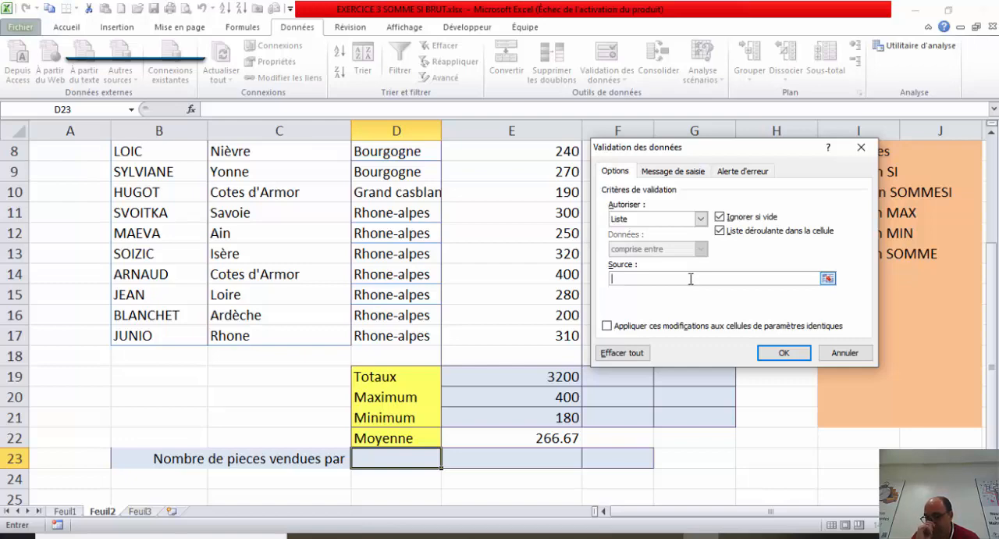
{"action": "key", "text": "F3"}
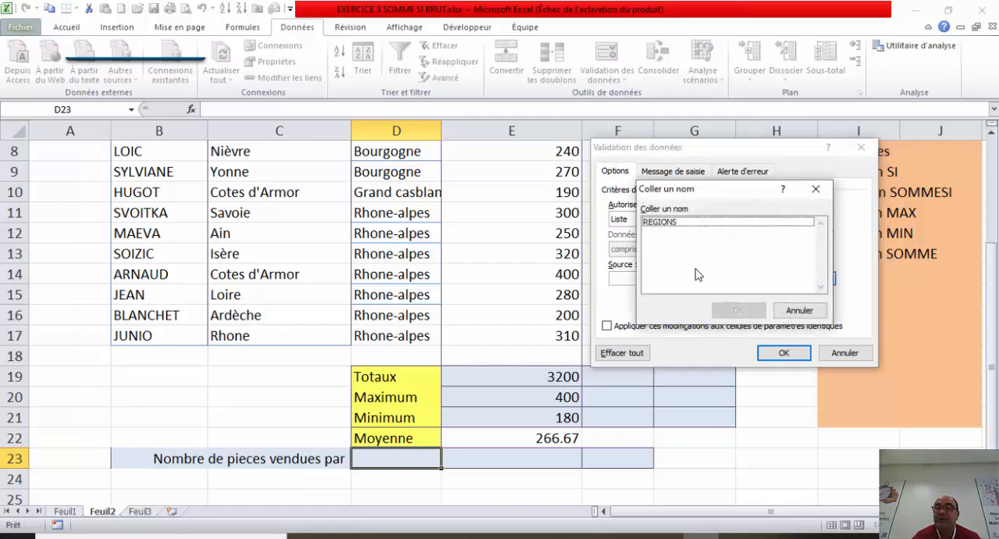
{"action": "left_click_drag", "start_coordinate": [740, 191], "coordinate": [461, 171]}
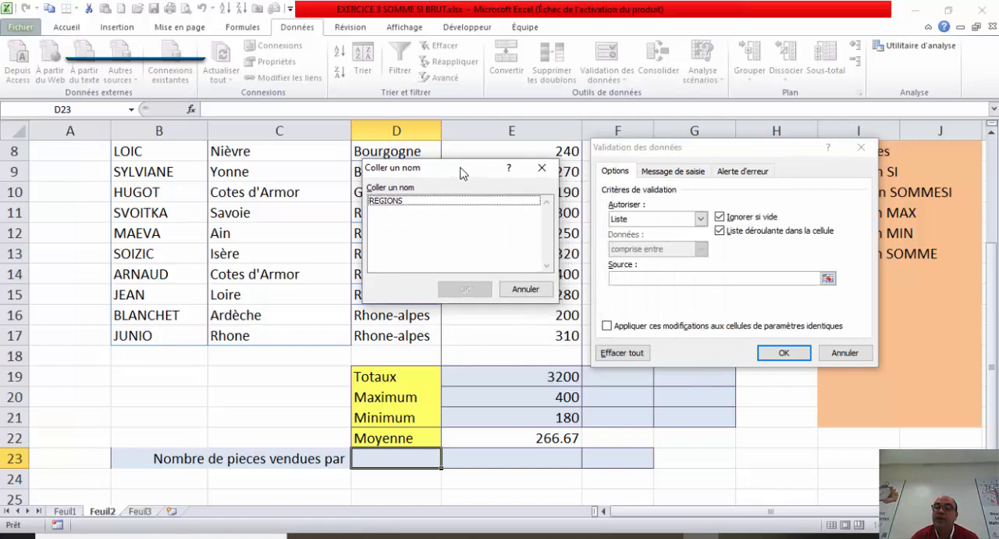
{"action": "left_click", "coordinate": [448, 207]}
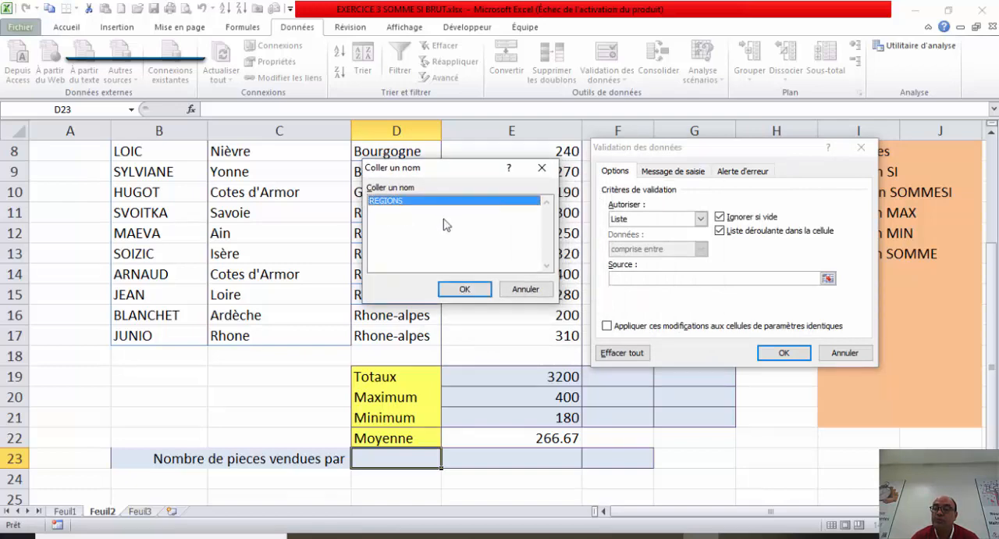
{"action": "left_click", "coordinate": [462, 287]}
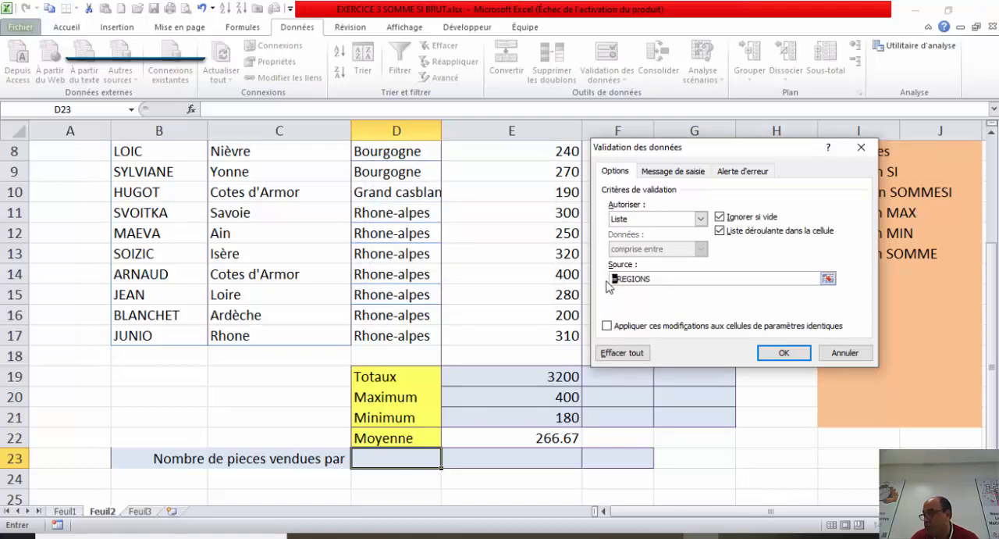
{"action": "left_click_drag", "start_coordinate": [677, 280], "coordinate": [610, 279]}
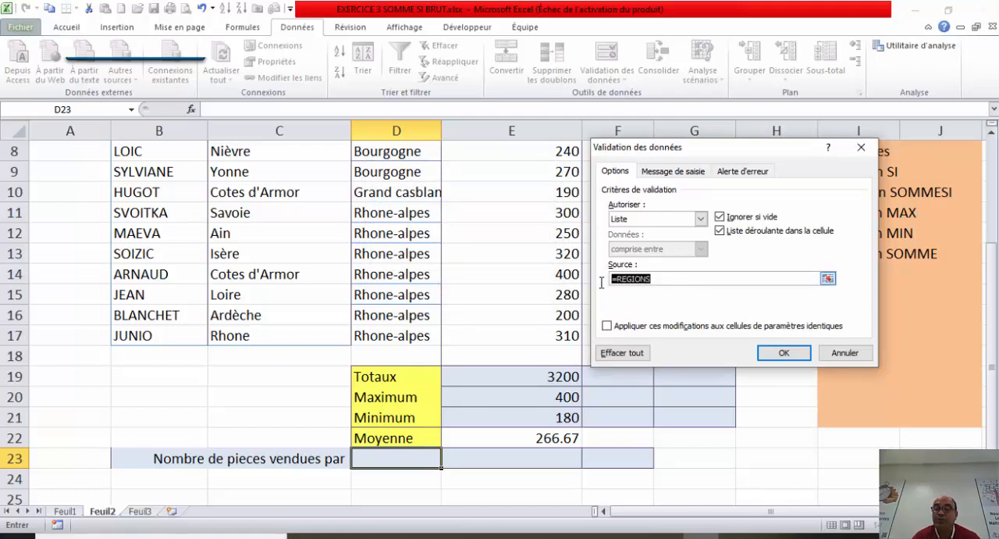
{"action": "key", "text": "BackSpace"}
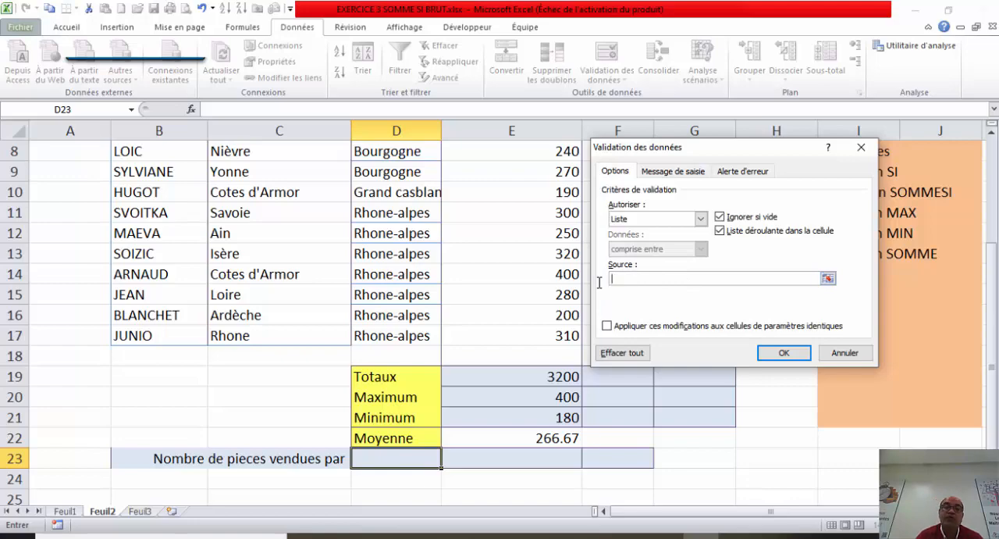
{"action": "left_click", "coordinate": [861, 146]}
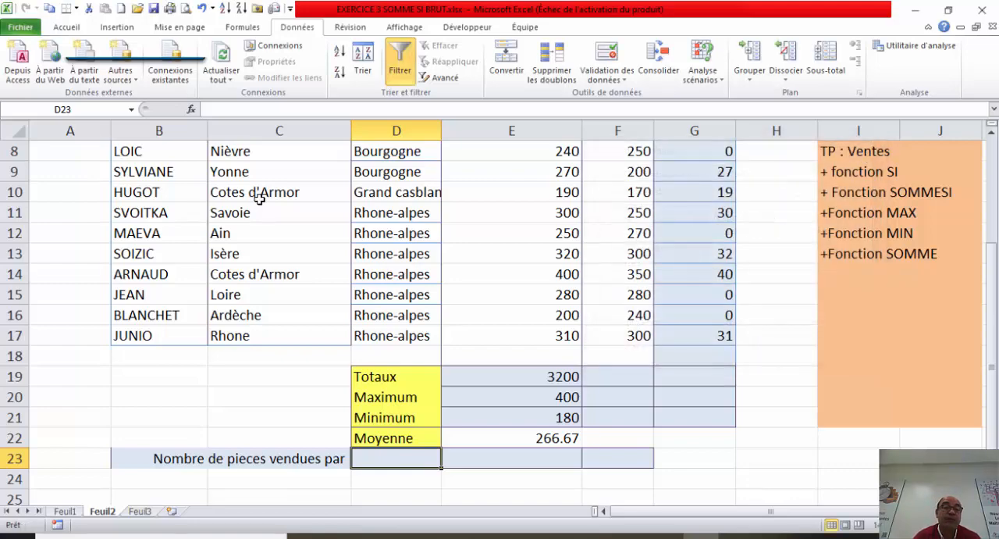
Step: Recall the named range REGIONS to check its cells on Feuil3, and return to sheet Feuil2
{"action": "left_click", "coordinate": [131, 109]}
{"action": "left_click", "coordinate": [96, 129]}
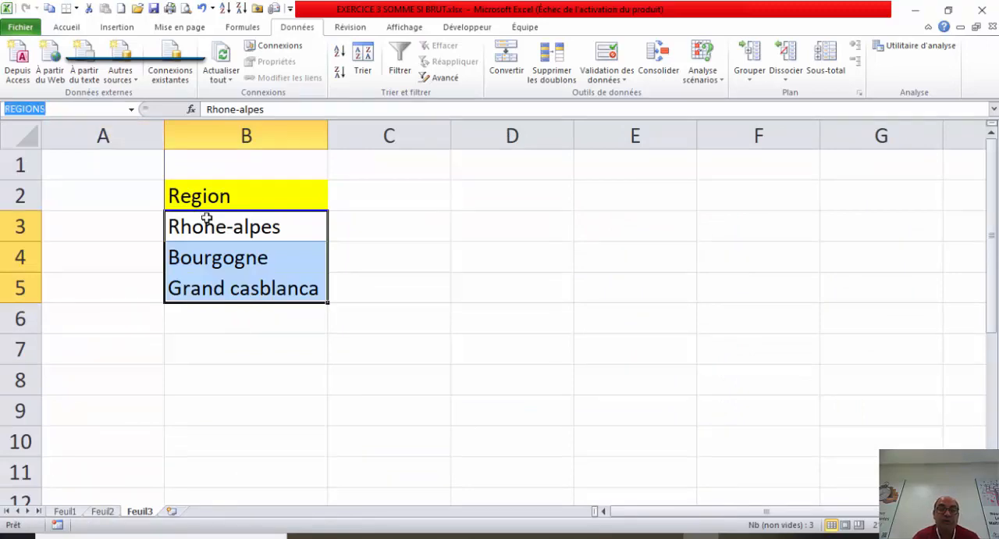
{"action": "left_click", "coordinate": [103, 511]}
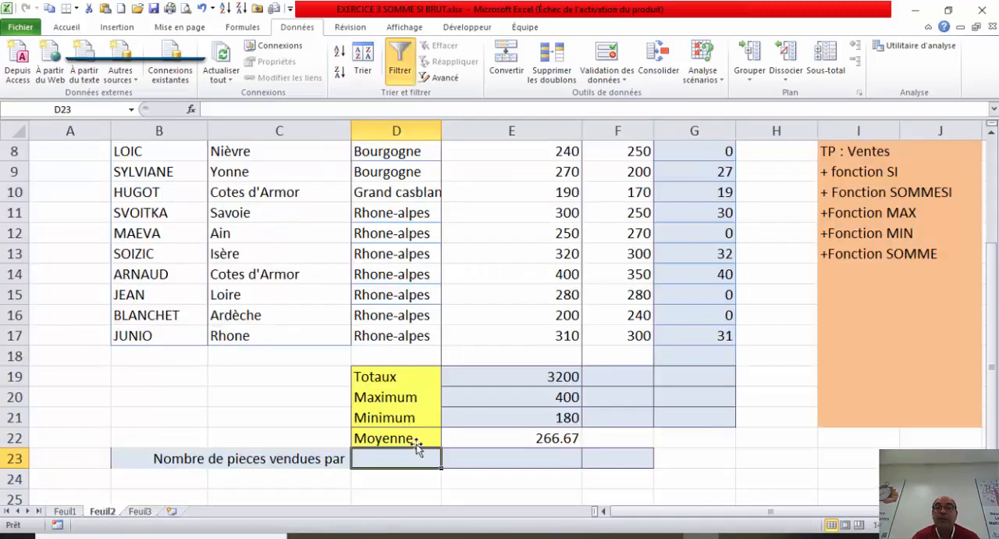
Step: Apply data validation to cell D23 that allows a Liste with the source =REGIONS
{"action": "left_click", "coordinate": [615, 61]}
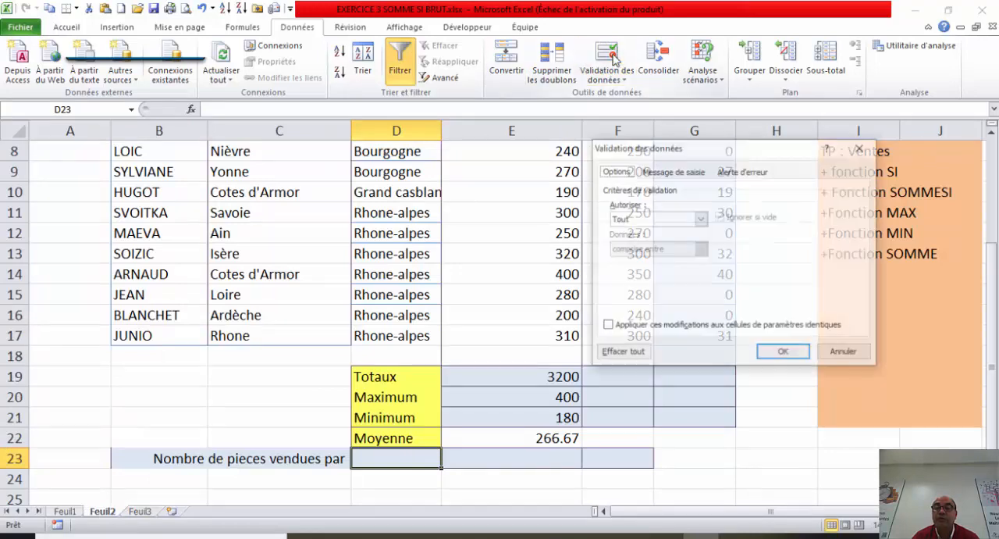
{"action": "left_click", "coordinate": [700, 218]}
{"action": "left_click", "coordinate": [664, 256]}
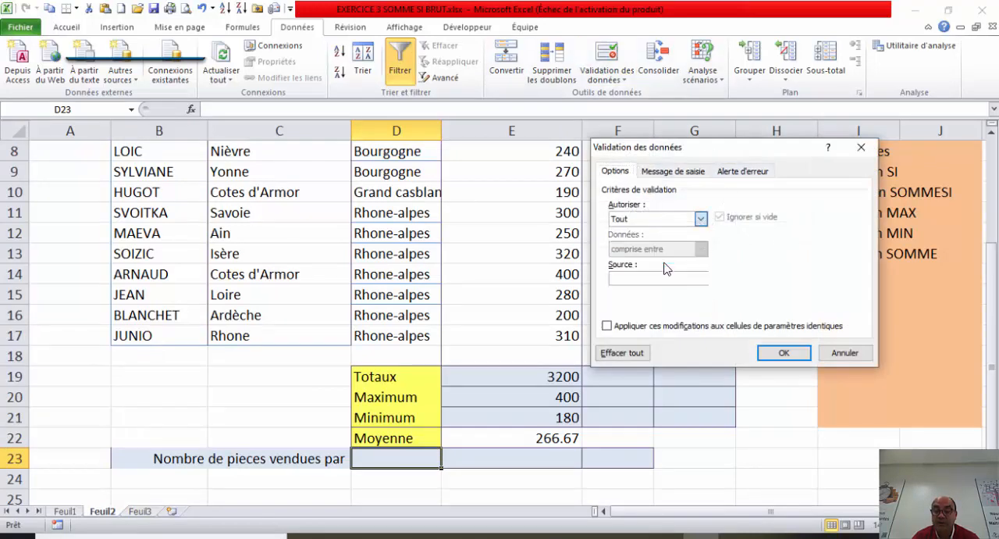
{"action": "left_click", "coordinate": [665, 277]}
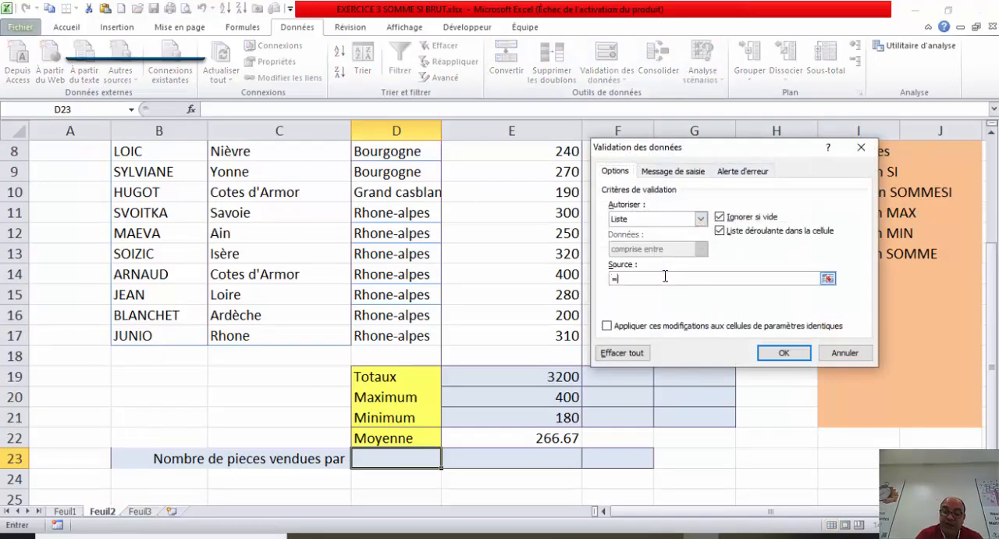
{"action": "type", "text": "=REGIONS"}
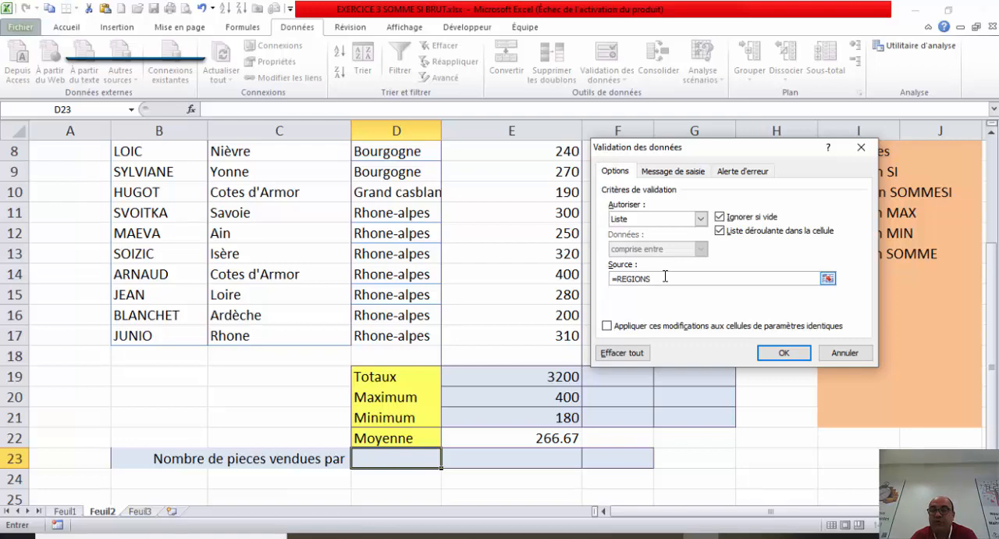
{"action": "left_click", "coordinate": [781, 353]}
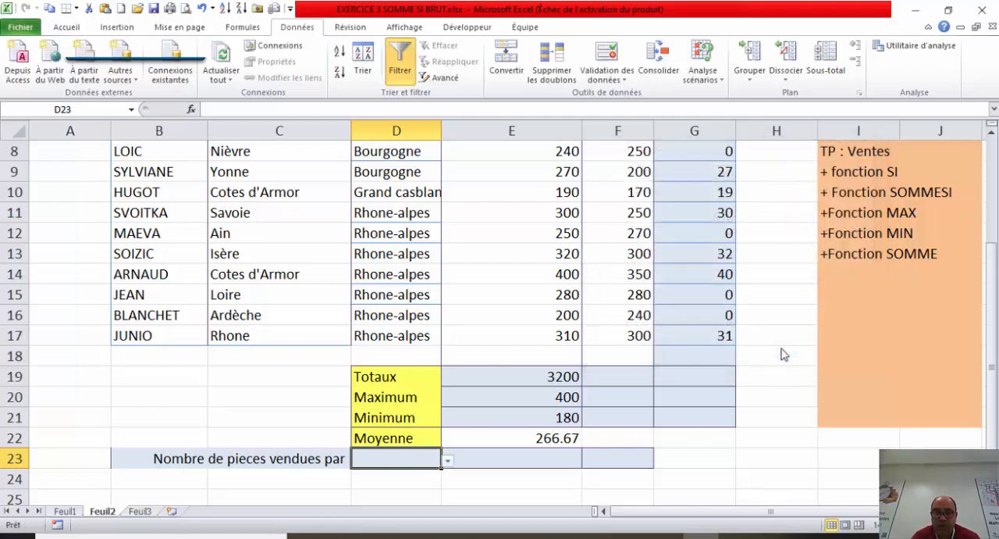
Step: Check the region choices offered in cell D23 and choose Rhone-alpes from its drop-down list
{"action": "left_click", "coordinate": [448, 462]}
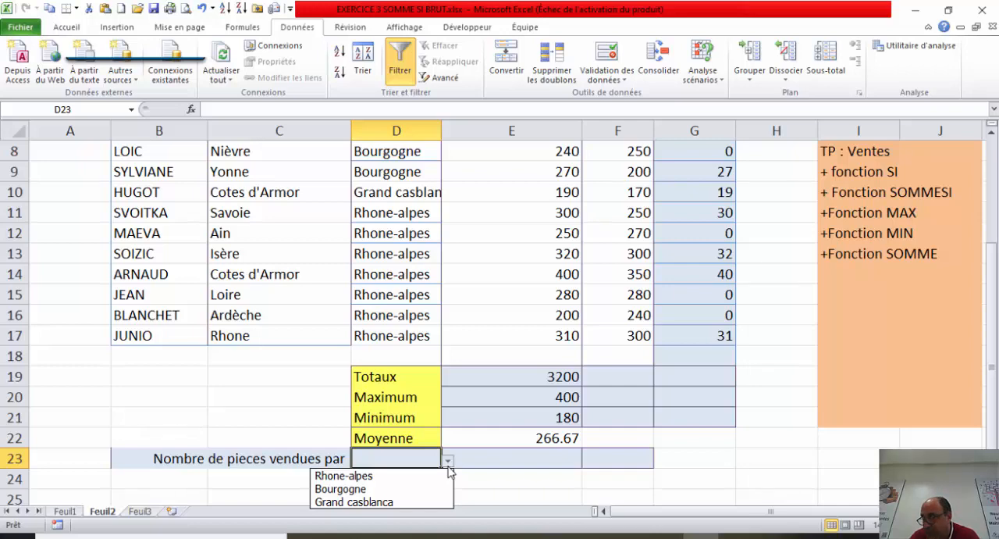
{"action": "left_click", "coordinate": [495, 462]}
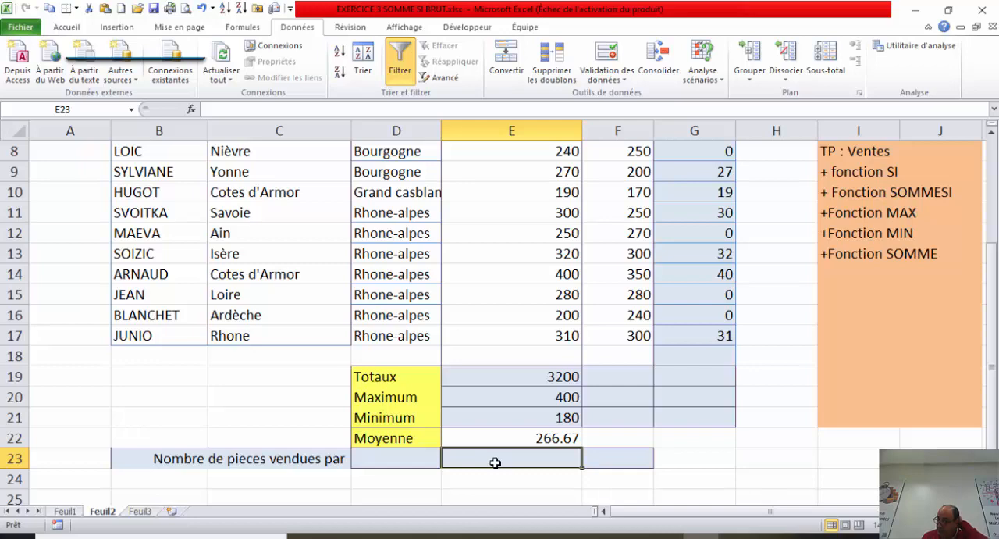
{"action": "left_click", "coordinate": [430, 454]}
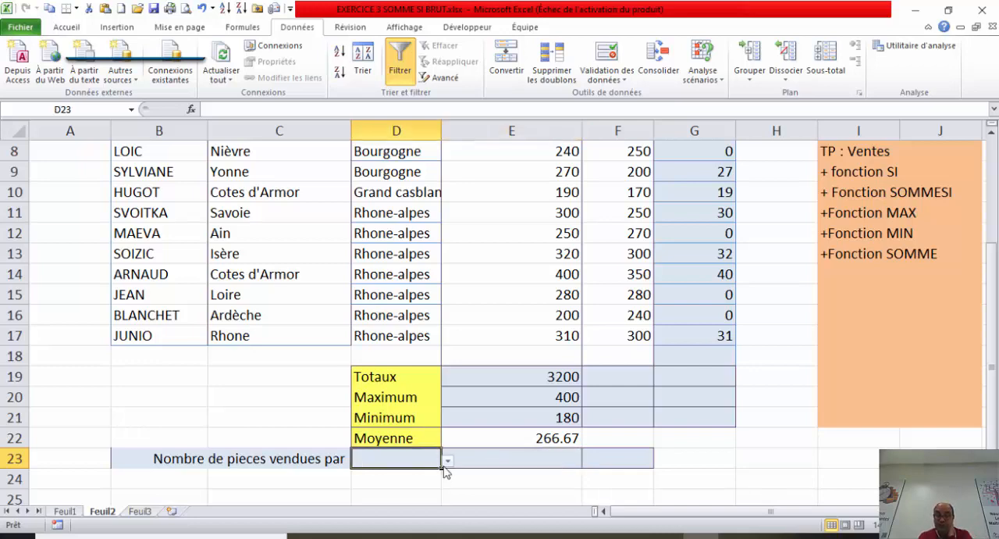
{"action": "left_click", "coordinate": [448, 461]}
{"action": "left_click", "coordinate": [393, 474]}
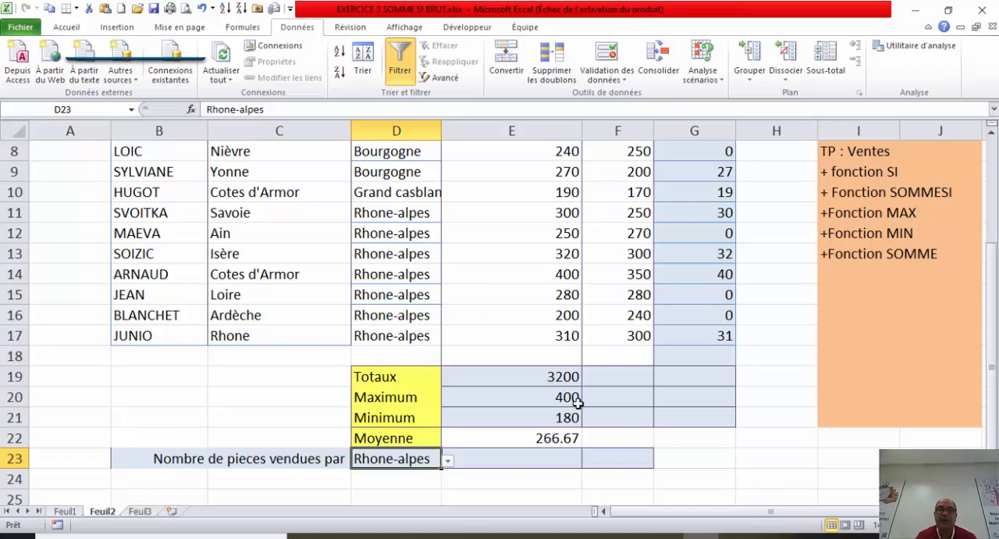
Step: Start a SOMME.SI function in cell E23 with the function arguments dialog and set its Plage to D6:D17
{"action": "left_click", "coordinate": [498, 458]}
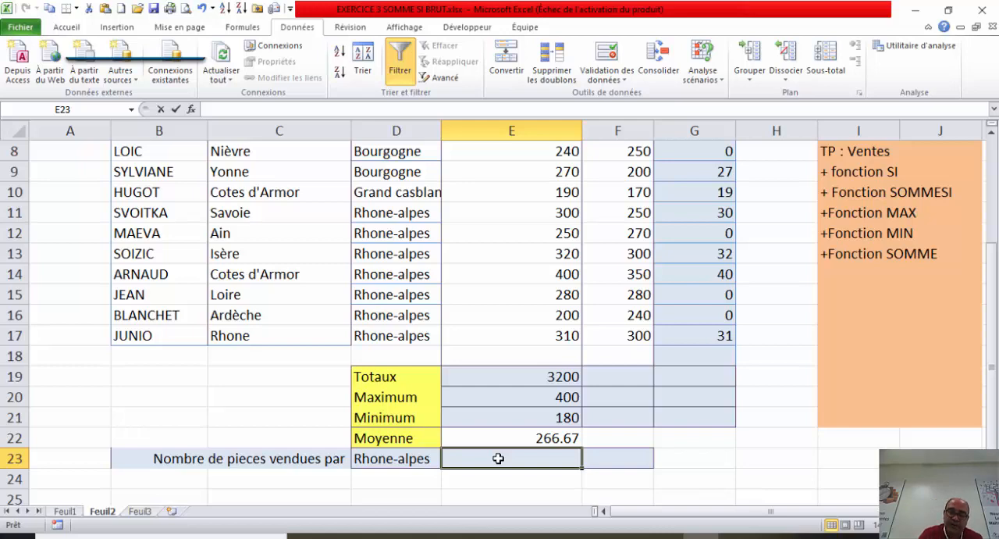
{"action": "type", "text": "=som"}
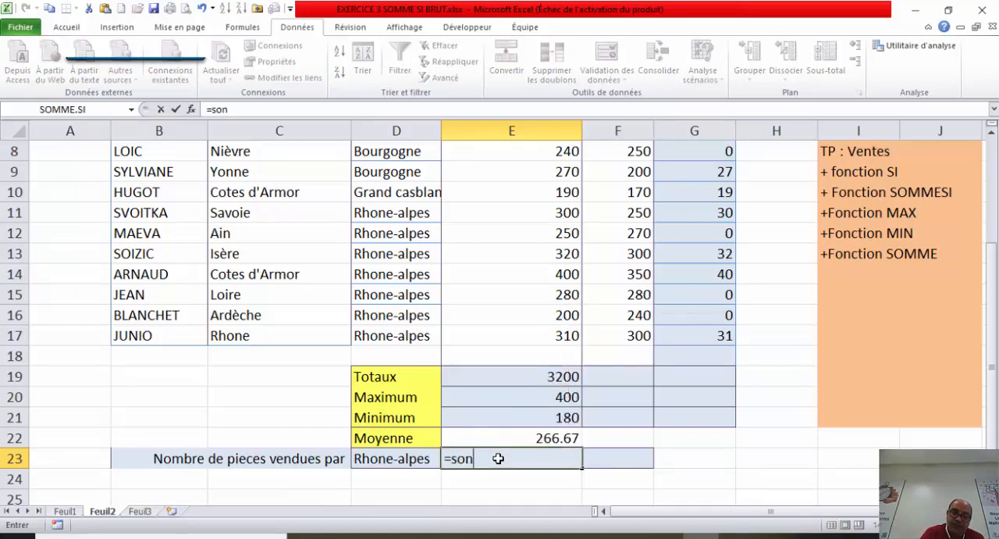
{"action": "key", "text": "BackSpace"}
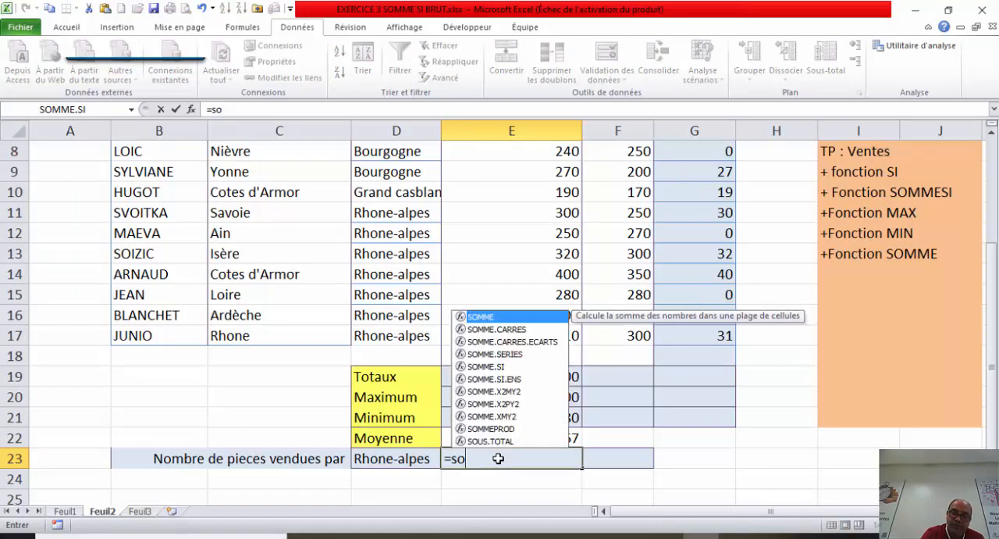
{"action": "type", "text": "mm"}
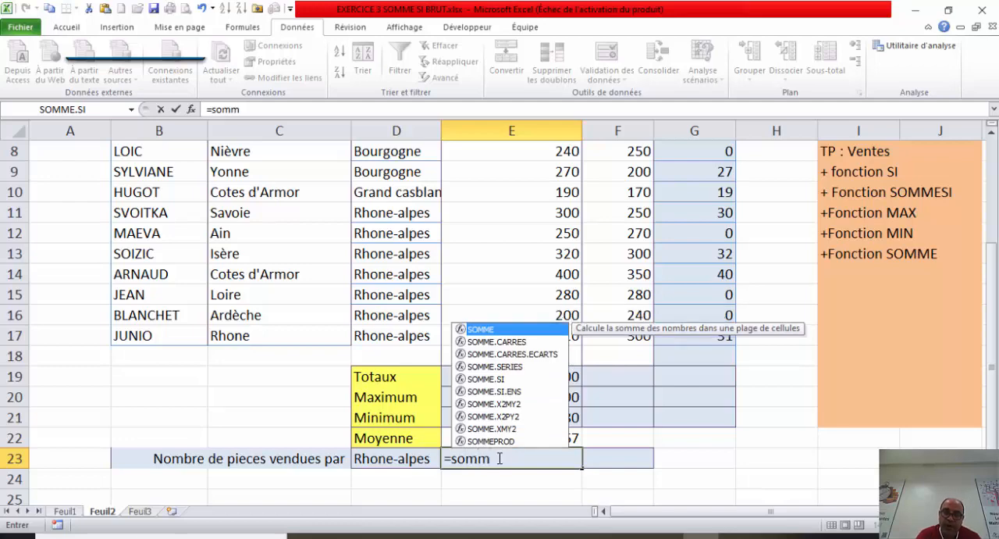
{"action": "double_click", "coordinate": [493, 379]}
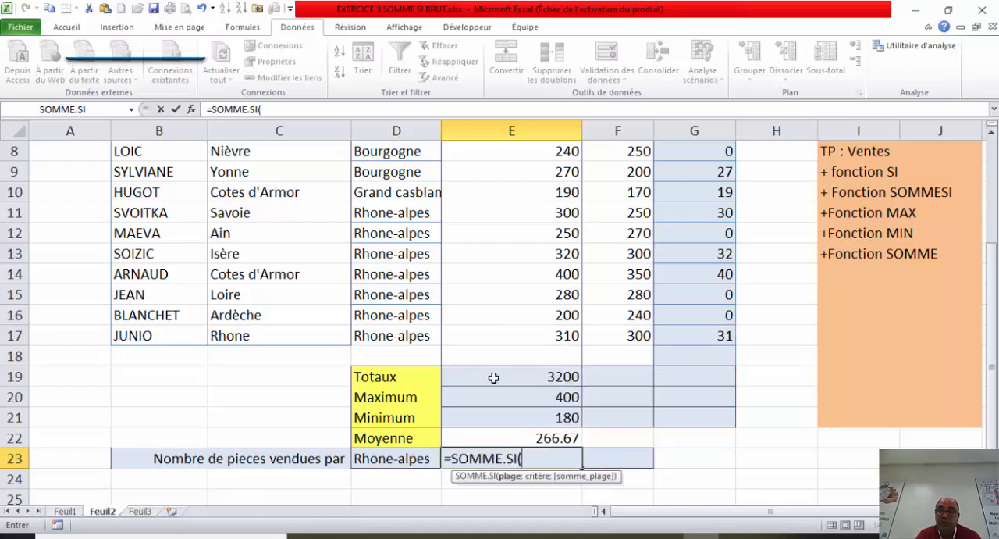
{"action": "left_click", "coordinate": [191, 109]}
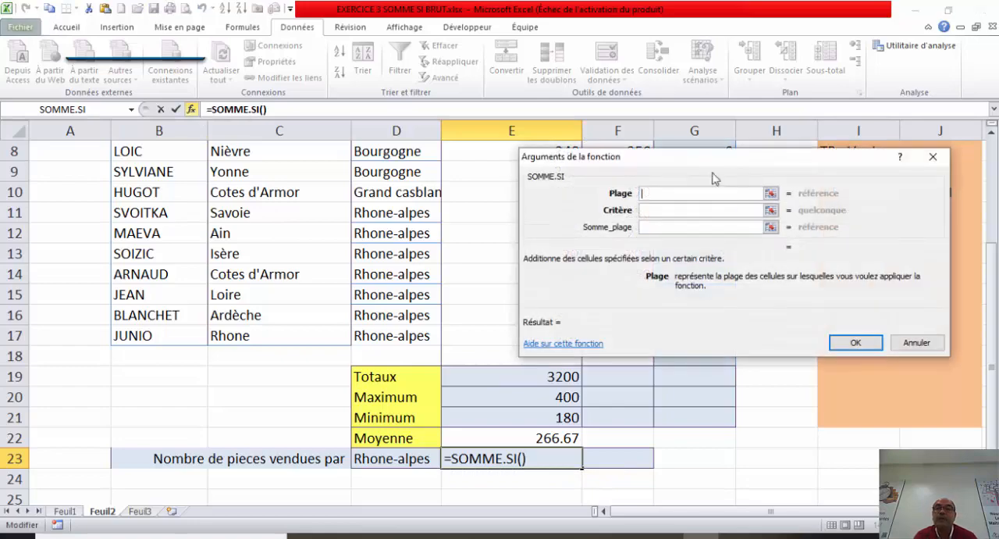
{"action": "left_click_drag", "start_coordinate": [757, 162], "coordinate": [767, 122]}
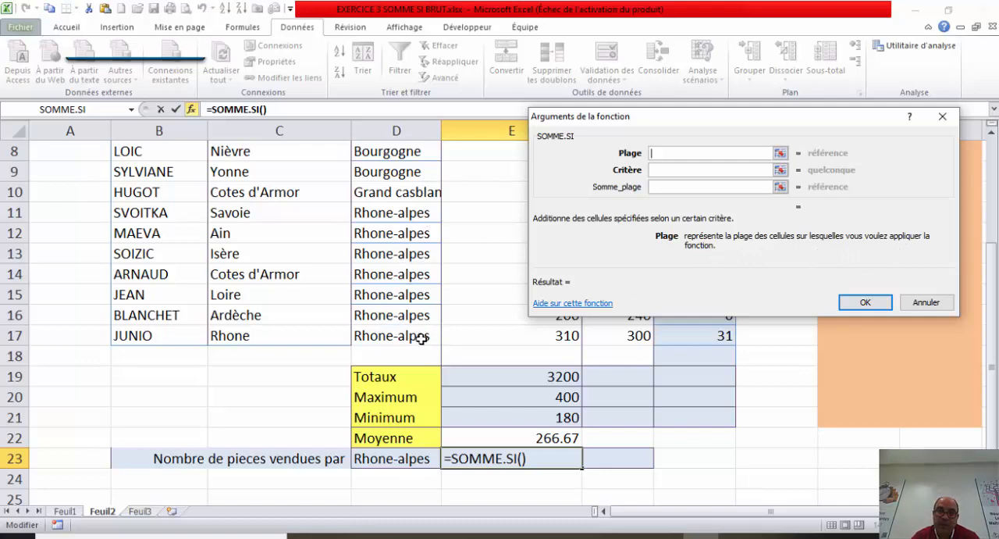
{"action": "left_click_drag", "start_coordinate": [422, 337], "coordinate": [406, 192]}
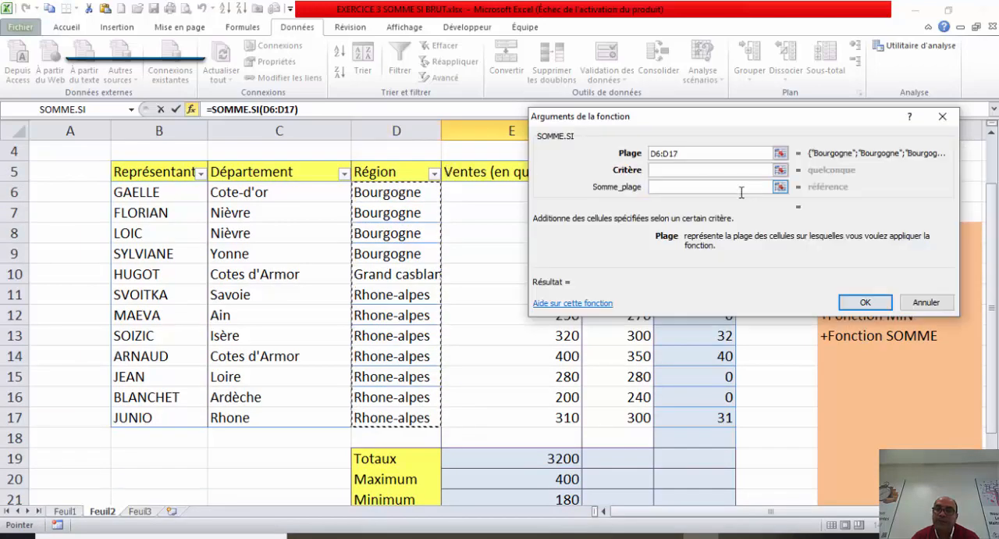
Step: Set the Critère argument of SOMME.SI to =D23, the cell holding the chosen region
{"action": "left_click", "coordinate": [702, 171]}
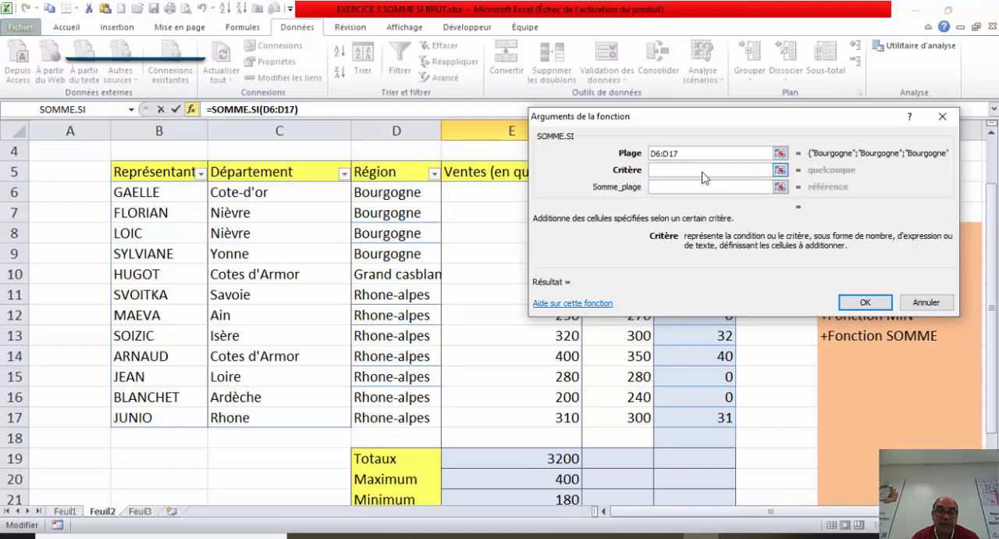
{"action": "type", "text": "="}
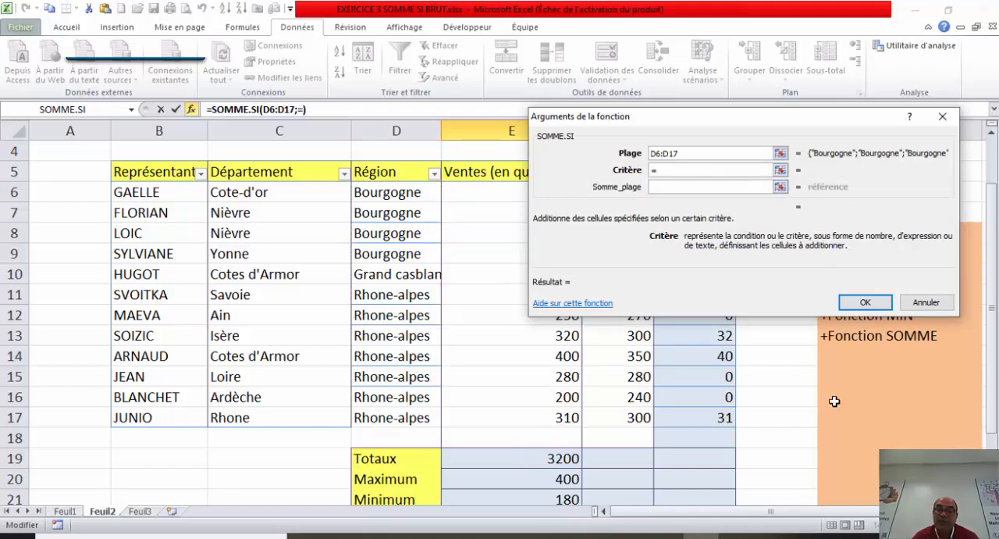
{"action": "scroll", "coordinate": [909, 400], "scroll_direction": "down", "scroll_amount": 2}
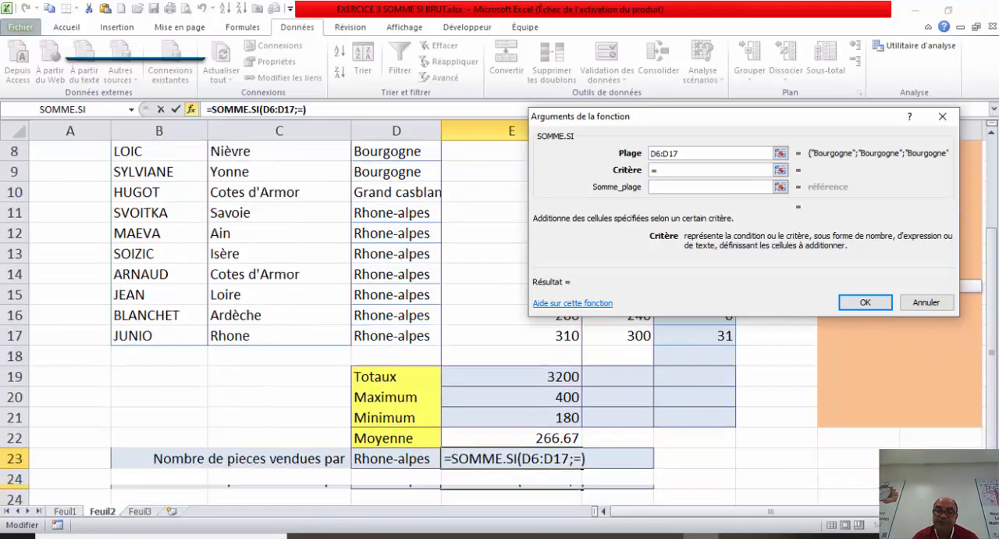
{"action": "left_click", "coordinate": [405, 460]}
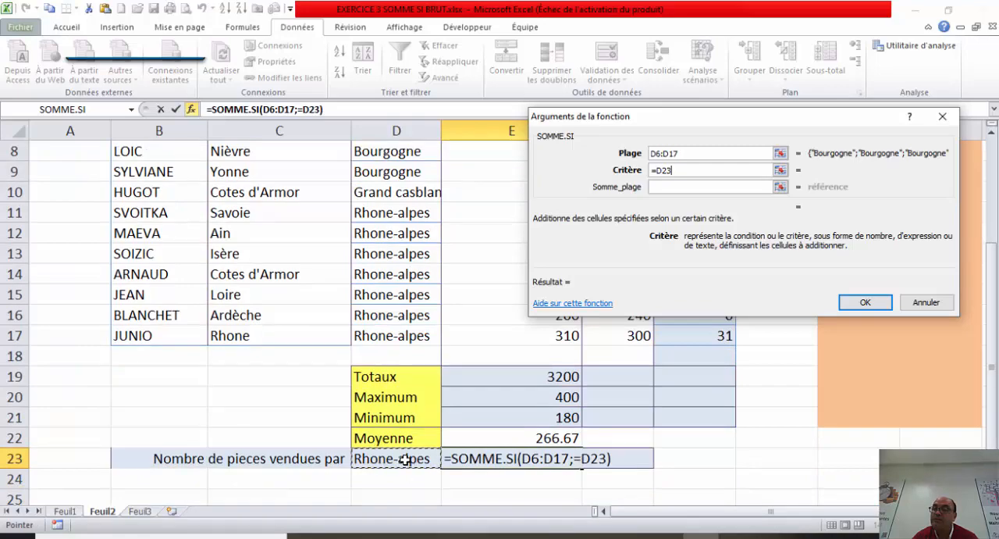
{"action": "left_click", "coordinate": [678, 186]}
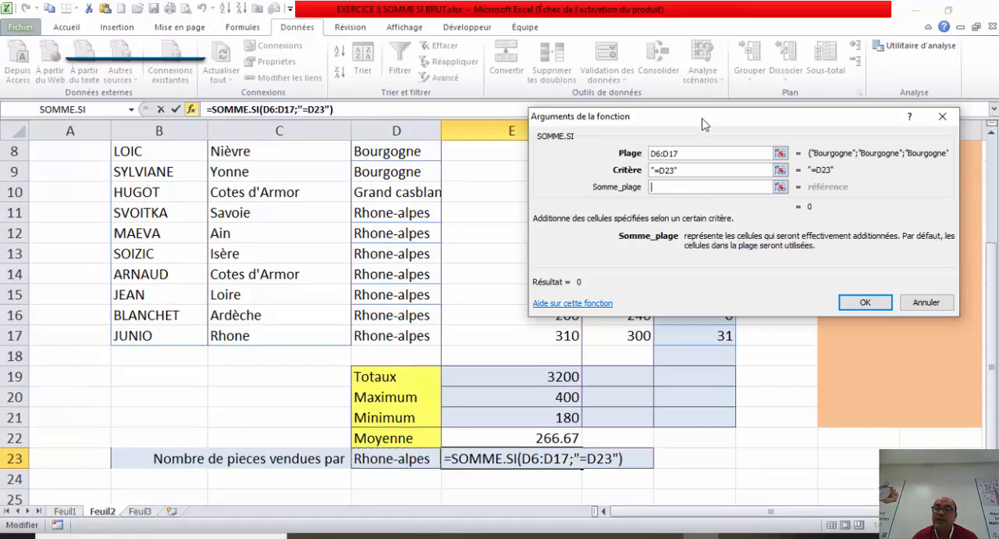
Step: Set the Somme_plage argument to the sales quantities E6:E17 and validate the function
{"action": "left_click_drag", "start_coordinate": [710, 128], "coordinate": [793, 253]}
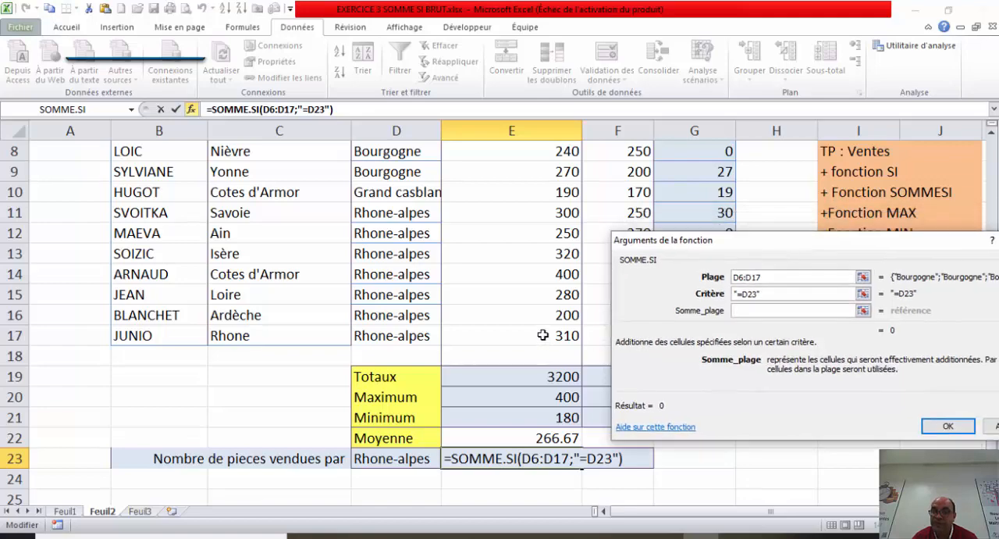
{"action": "left_click_drag", "start_coordinate": [542, 335], "coordinate": [536, 195]}
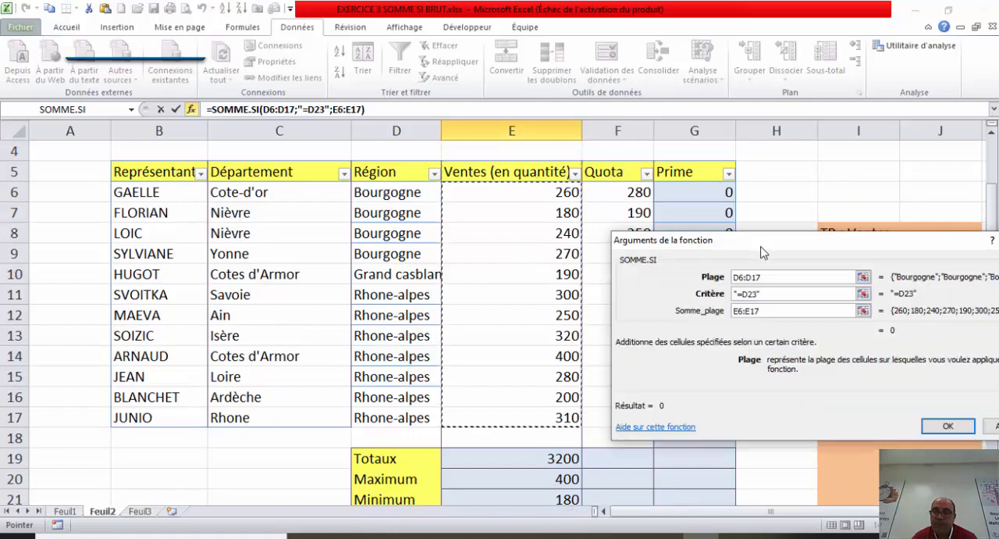
{"action": "left_click_drag", "start_coordinate": [762, 253], "coordinate": [604, 209]}
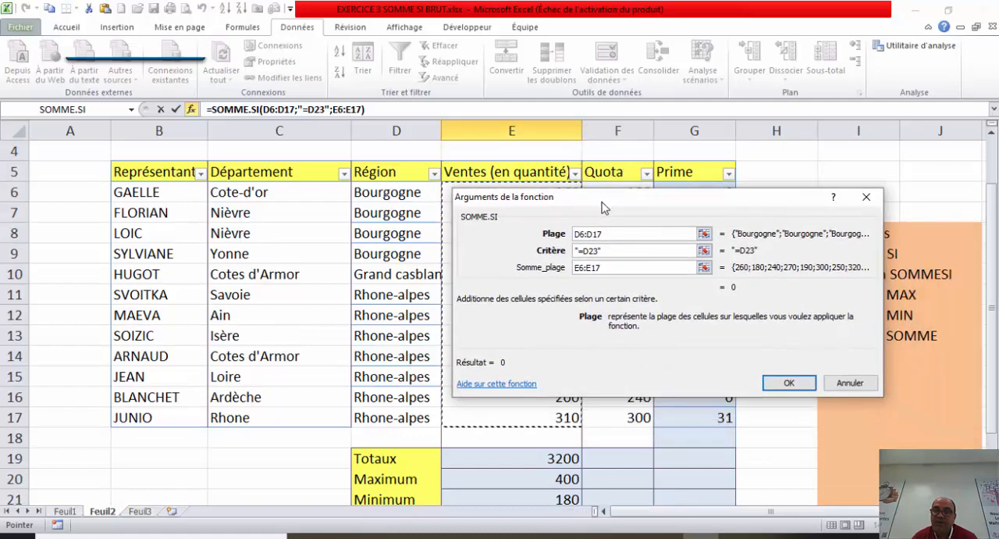
{"action": "left_click", "coordinate": [579, 251]}
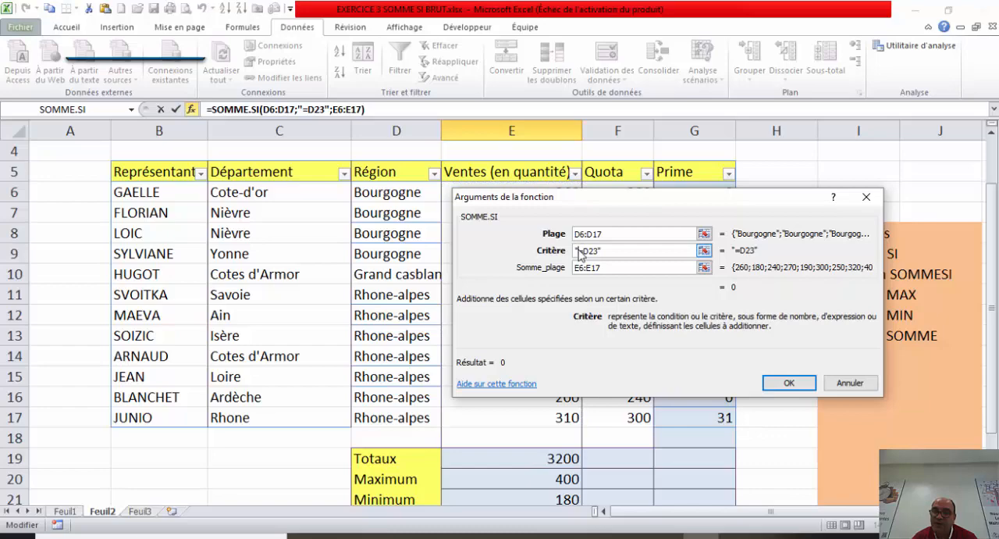
{"action": "left_click", "coordinate": [788, 383]}
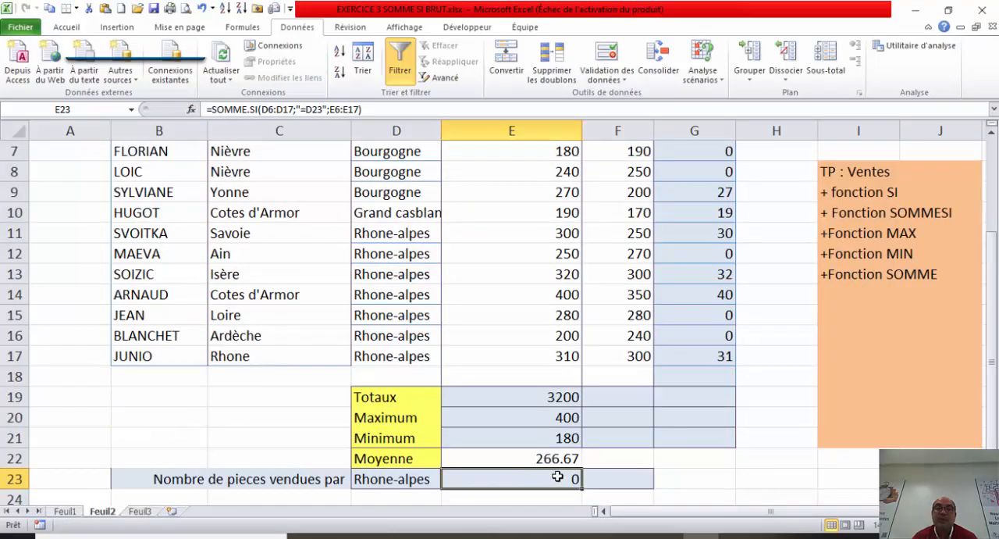
Step: Remove the quotation marks and equals sign from the criterion in E23 so the formula reads =SOMME.SI(D6:D17;D23;E6:E17)
{"action": "left_click", "coordinate": [305, 110]}
{"action": "key", "text": "BackSpace"}
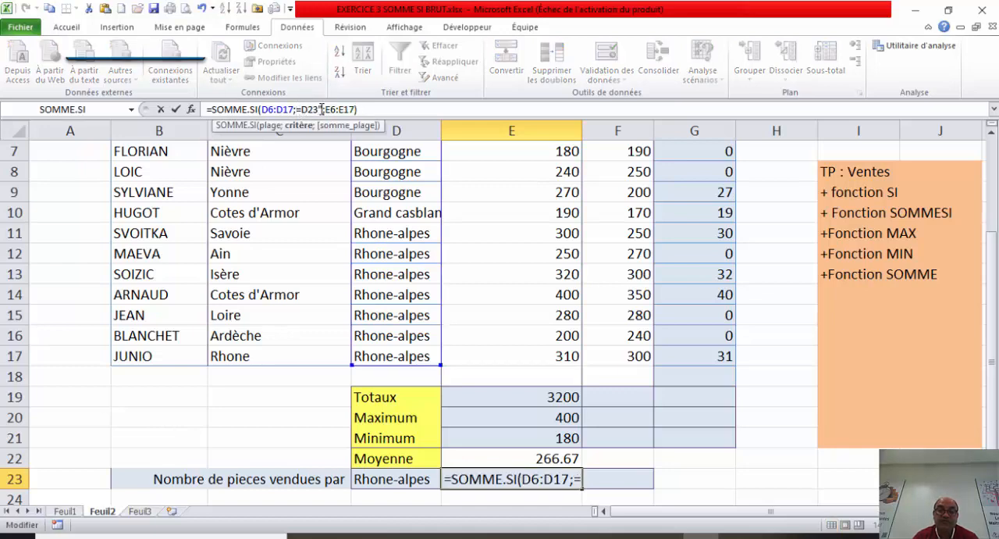
{"action": "left_click", "coordinate": [323, 109]}
{"action": "key", "text": "BackSpace"}
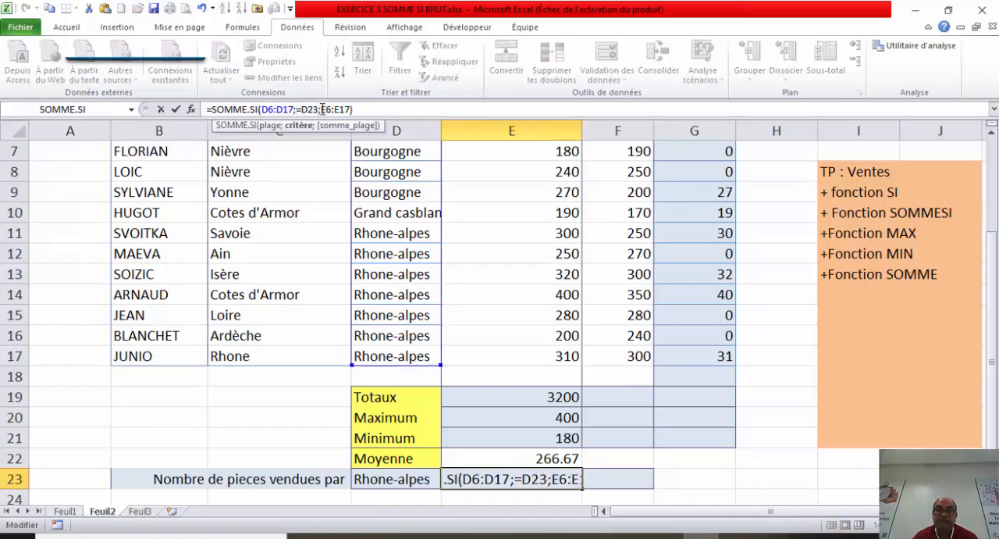
{"action": "left_click", "coordinate": [374, 110]}
{"action": "key", "text": "Return"}
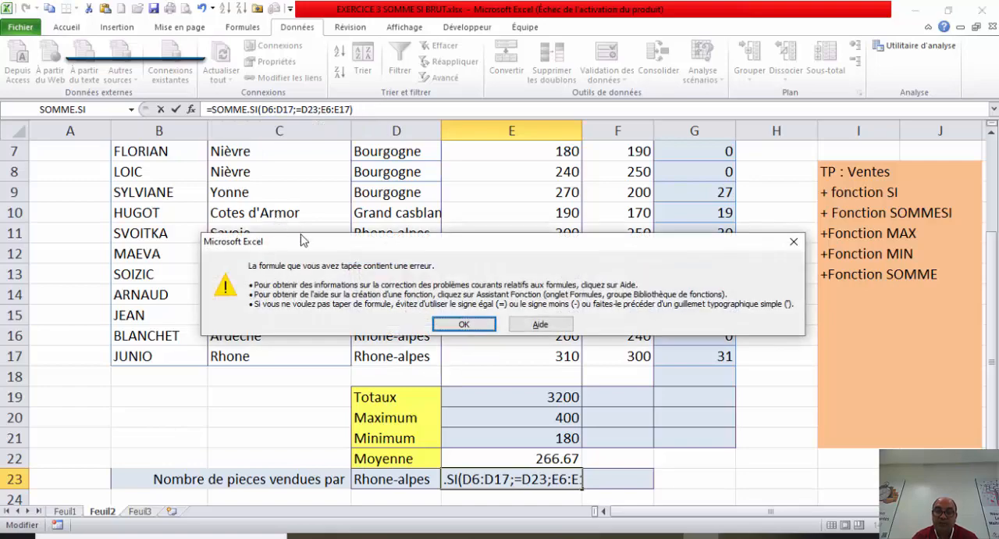
{"action": "left_click", "coordinate": [448, 324]}
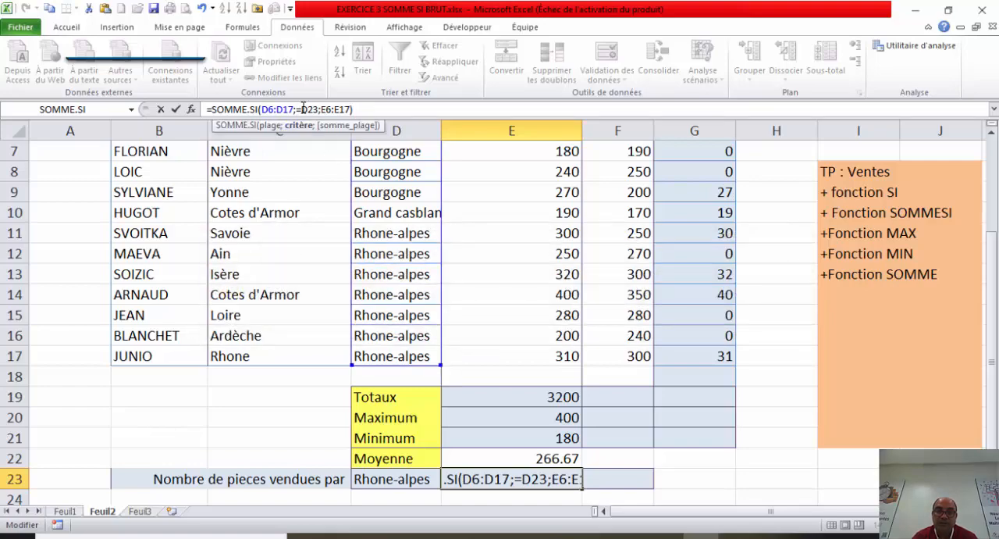
{"action": "key", "text": "BackSpace"}
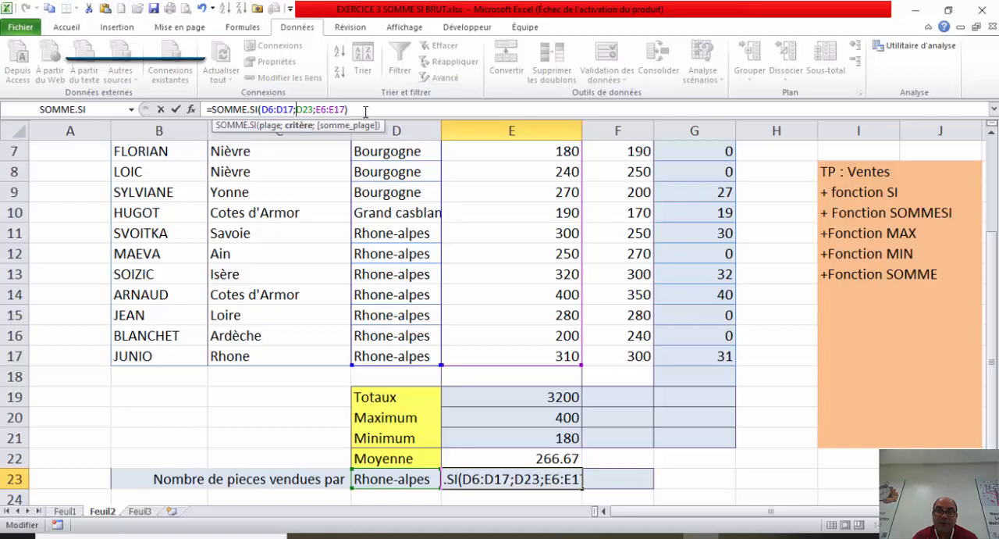
{"action": "key", "text": "Return"}
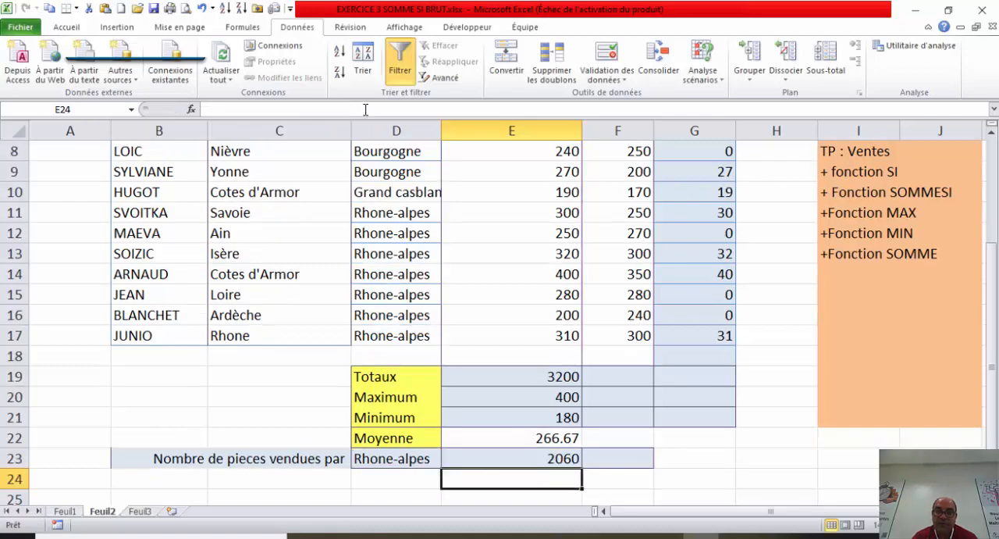
Step: Test the regional total by choosing Bourgogne, followed by Grand casblanca, from the drop-down list in cell D23
{"action": "left_click", "coordinate": [418, 462]}
{"action": "left_click", "coordinate": [448, 466]}
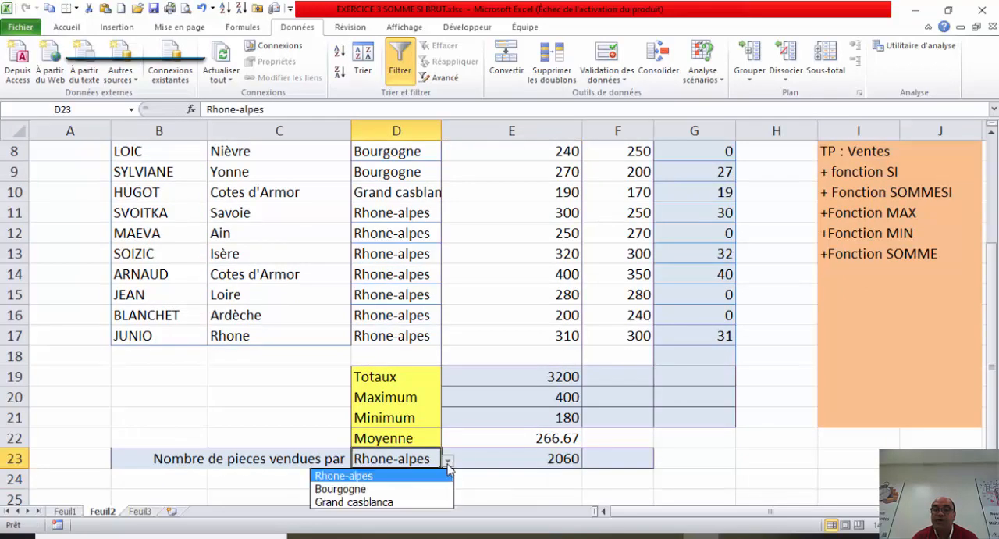
{"action": "left_click", "coordinate": [401, 489]}
{"action": "left_click", "coordinate": [454, 461]}
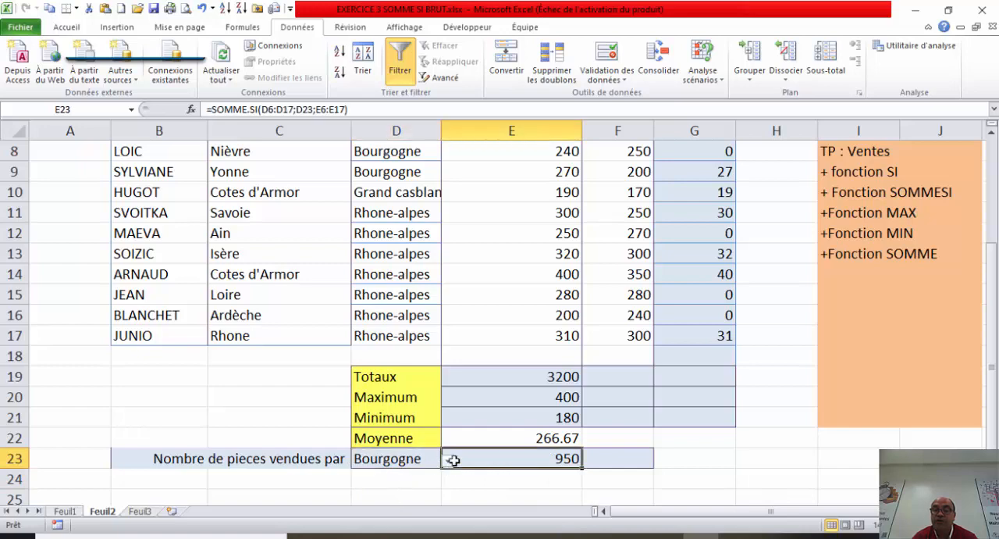
{"action": "left_click", "coordinate": [421, 463]}
{"action": "left_click", "coordinate": [449, 462]}
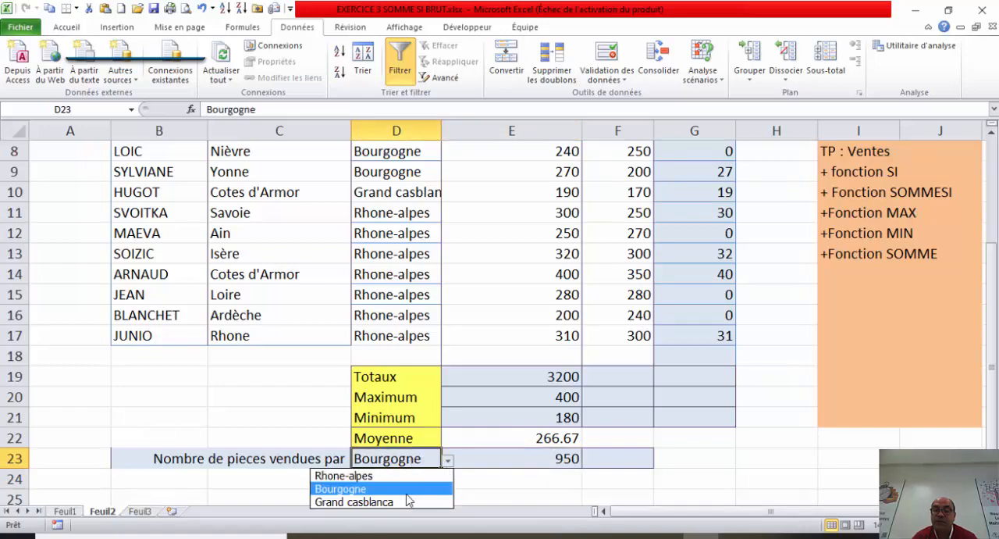
{"action": "left_click", "coordinate": [406, 502]}
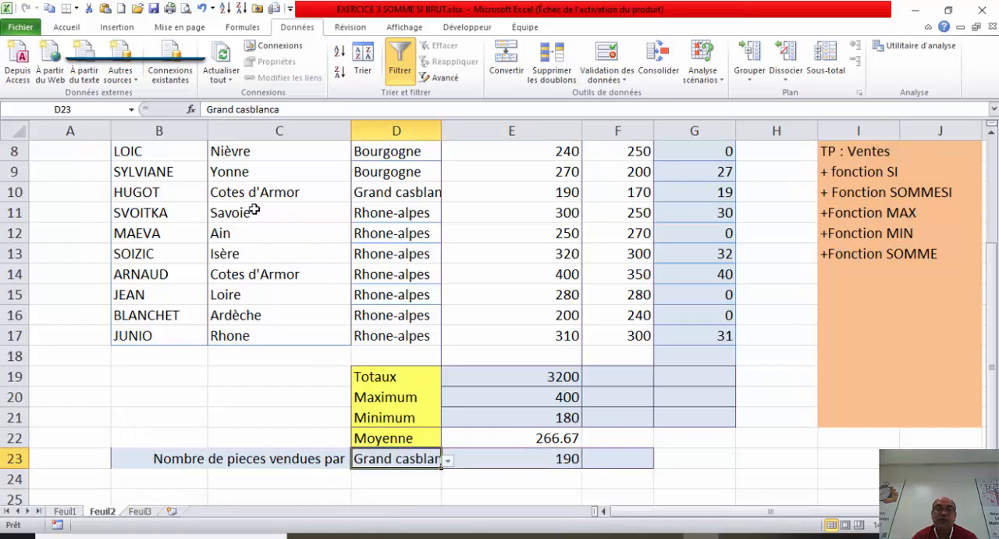
Step: Examine the SOMME.SI formula in cell E23, going through its plage D6:D17, critère D23 and somme_plage E6:E17
{"action": "left_click", "coordinate": [516, 462]}
{"action": "double_click", "coordinate": [542, 459]}
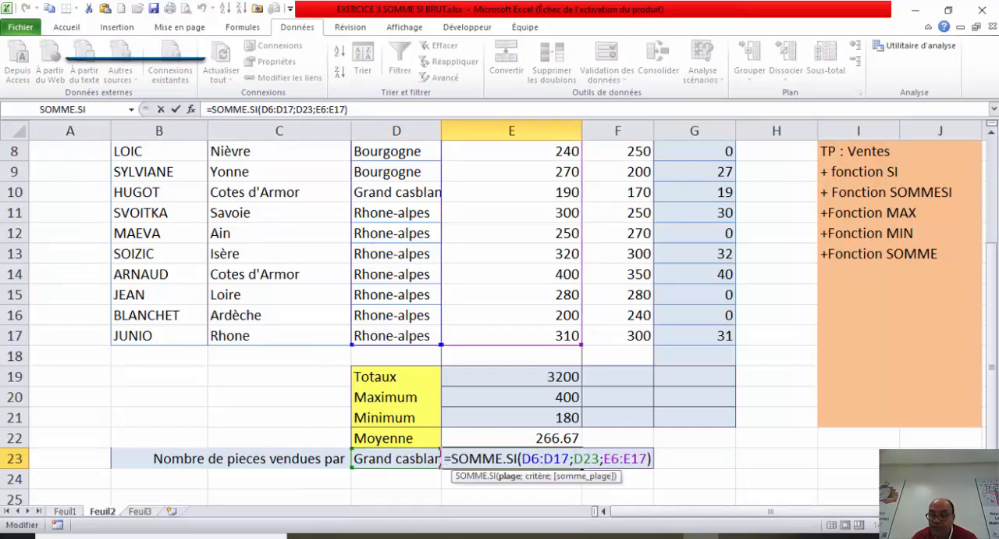
{"action": "left_click", "coordinate": [940, 459]}
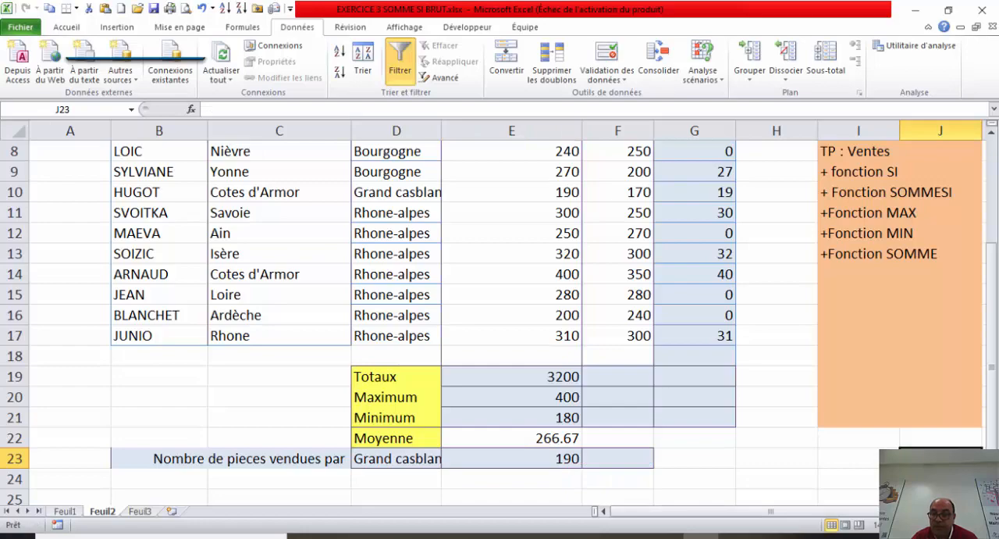
{"action": "scroll", "coordinate": [939, 459], "scroll_direction": "up", "scroll_amount": 1, "text": "ctrl"}
{"action": "left_click_drag", "start_coordinate": [993, 420], "coordinate": [993, 425]}
{"action": "scroll", "coordinate": [939, 459], "scroll_direction": "up", "scroll_amount": 2, "text": "ctrl"}
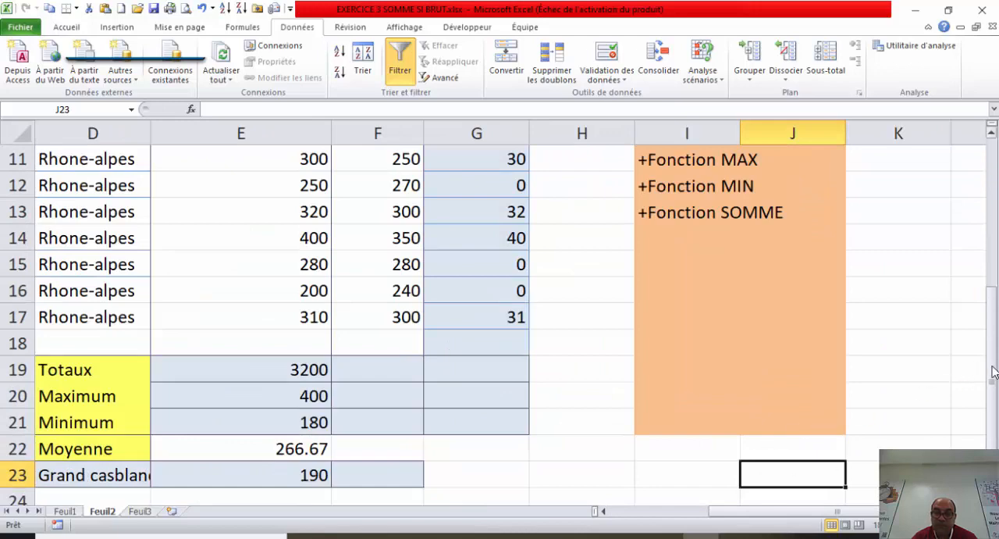
{"action": "left_click_drag", "start_coordinate": [993, 394], "coordinate": [993, 404]}
{"action": "left_click", "coordinate": [299, 449]}
{"action": "double_click", "coordinate": [299, 449]}
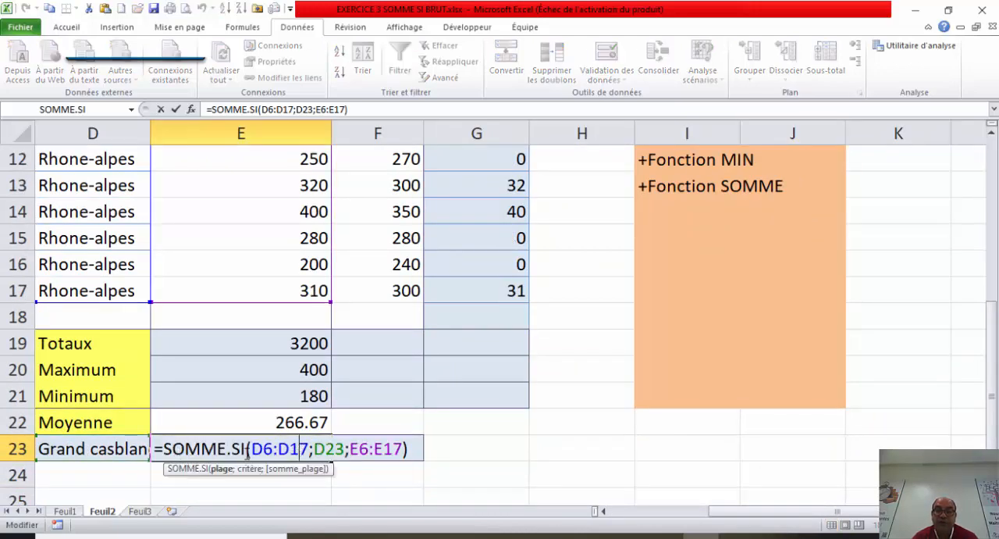
{"action": "left_click_drag", "start_coordinate": [310, 449], "coordinate": [251, 449]}
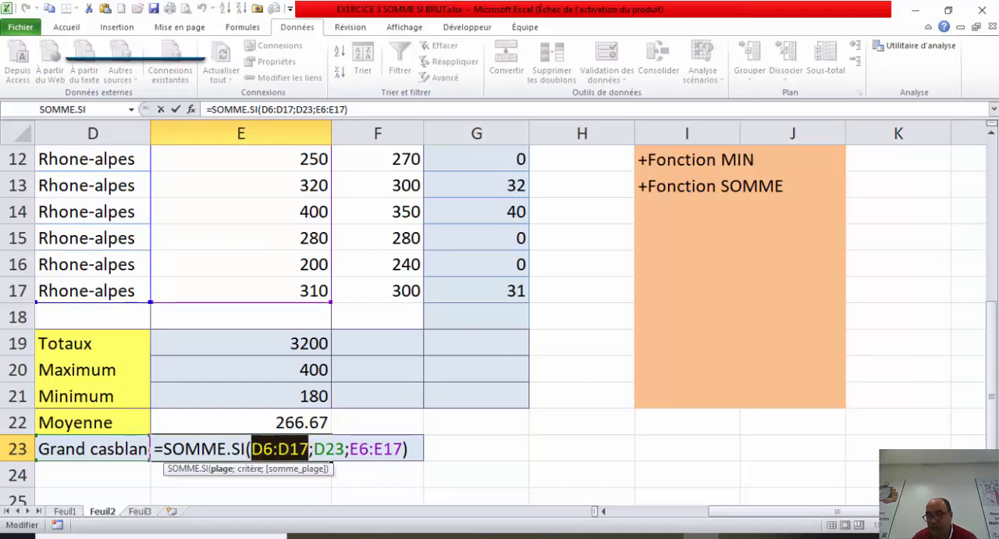
{"action": "left_click_drag", "start_coordinate": [344, 449], "coordinate": [314, 449]}
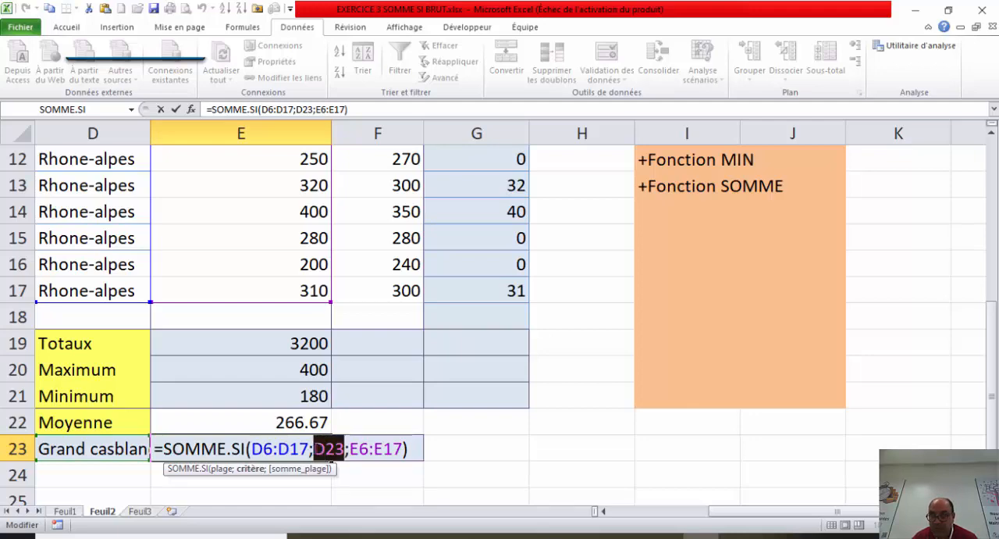
{"action": "left_click_drag", "start_coordinate": [403, 449], "coordinate": [351, 448]}
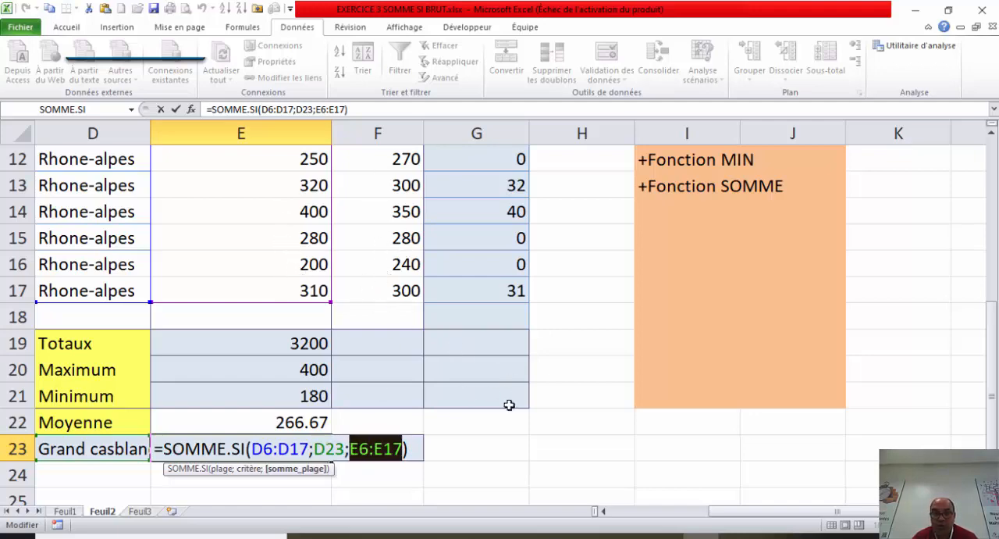
Step: Leave the E23 formula unchanged and autofit column D to the width of its contents
{"action": "left_click", "coordinate": [474, 458]}
{"action": "key", "text": "Escape"}
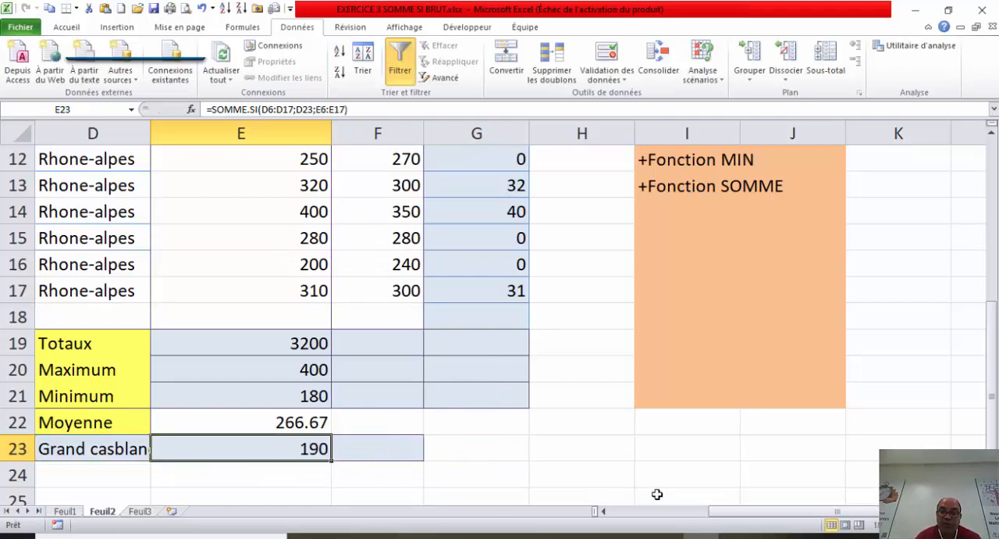
{"action": "left_click", "coordinate": [604, 512]}
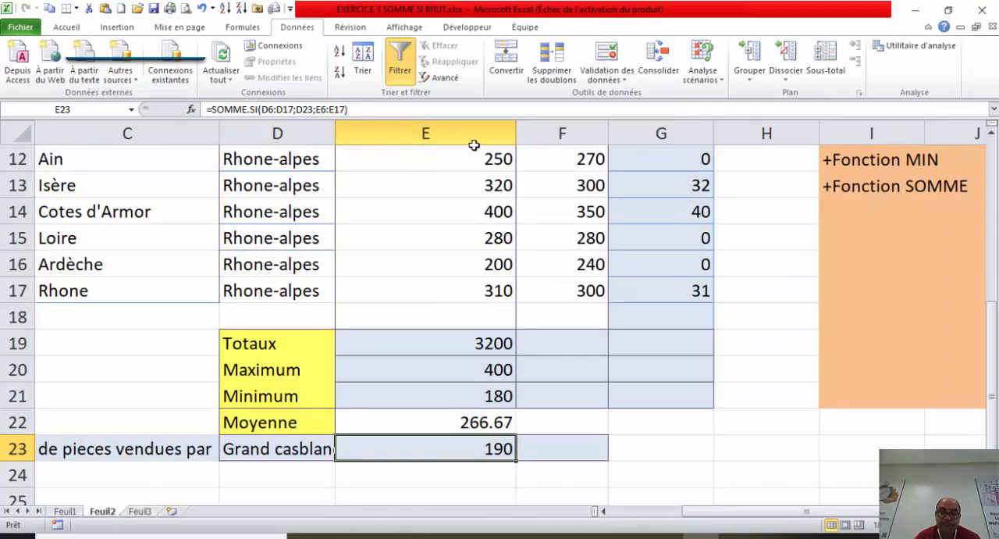
{"action": "double_click", "coordinate": [335, 127]}
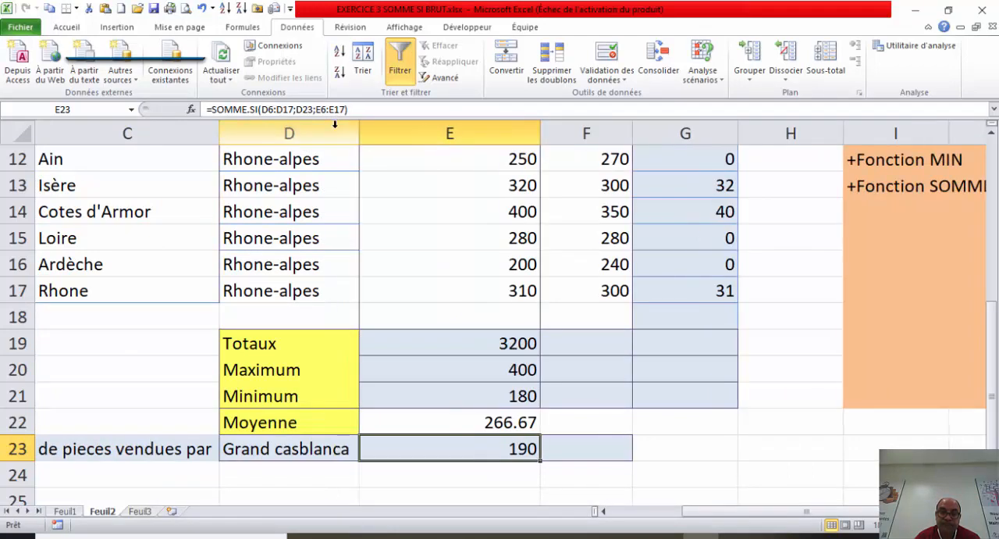
Step: Test the regional total by choosing Bourgogne, followed by Rhone-alpes, from the drop-down list in cell D23
{"action": "left_click", "coordinate": [332, 447]}
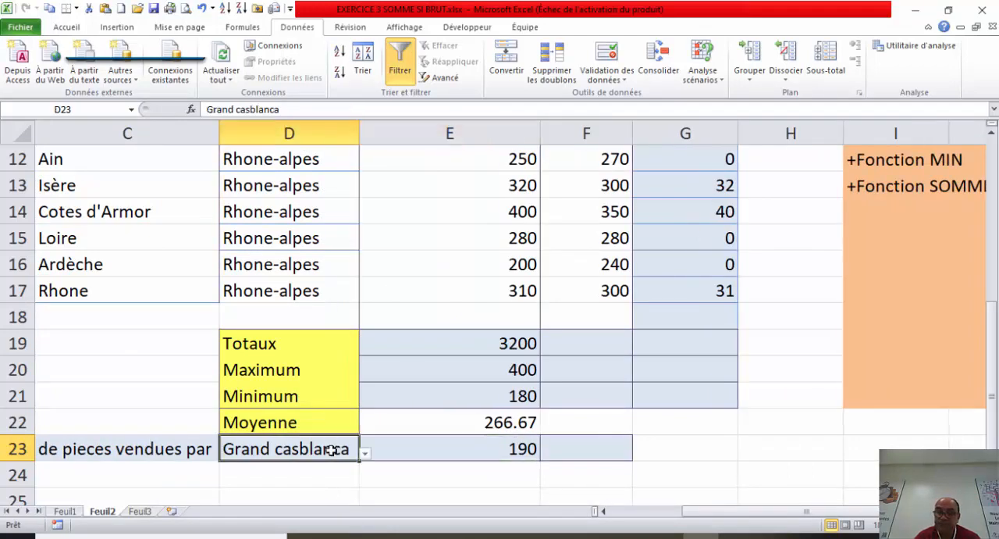
{"action": "left_click", "coordinate": [364, 453]}
{"action": "left_click", "coordinate": [268, 491]}
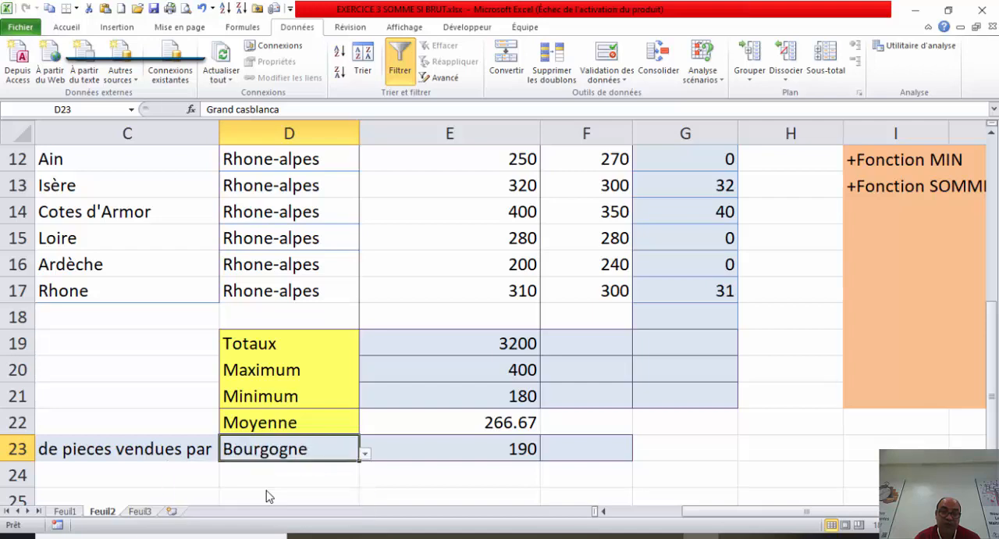
{"action": "left_click", "coordinate": [365, 455]}
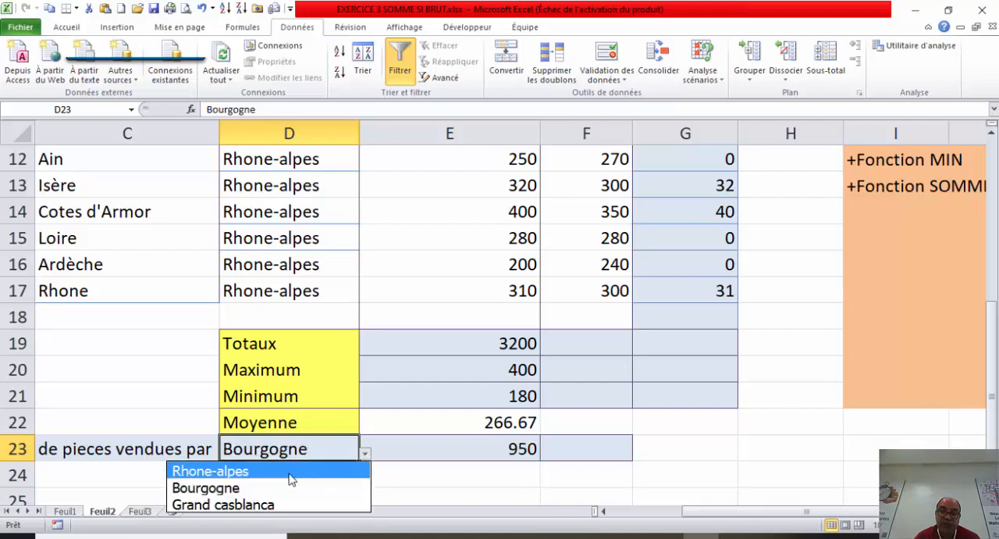
{"action": "left_click", "coordinate": [288, 474]}
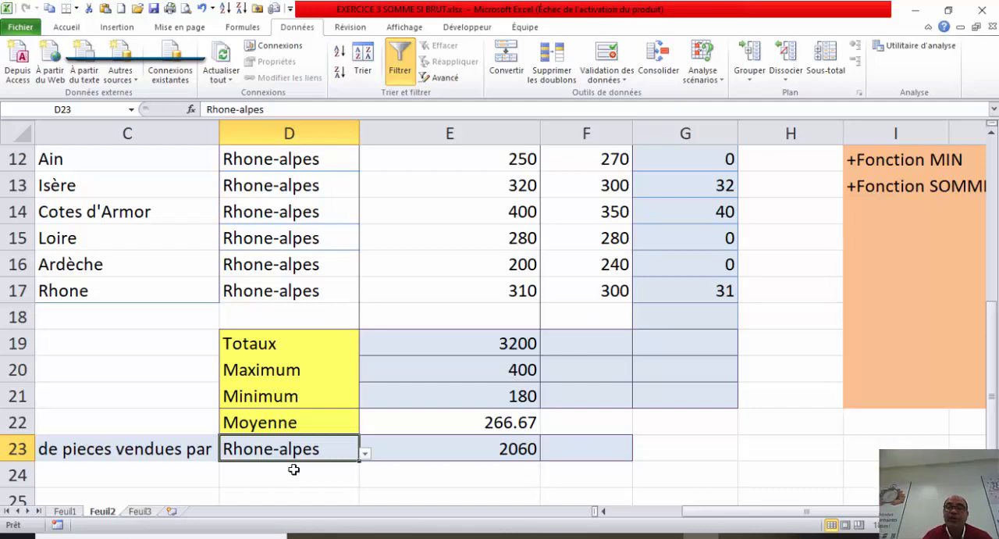
Step: Copy the Département header from C5 into cell C24, below the Nombre de pieces vendues par label
{"action": "left_click_drag", "start_coordinate": [707, 513], "coordinate": [616, 522]}
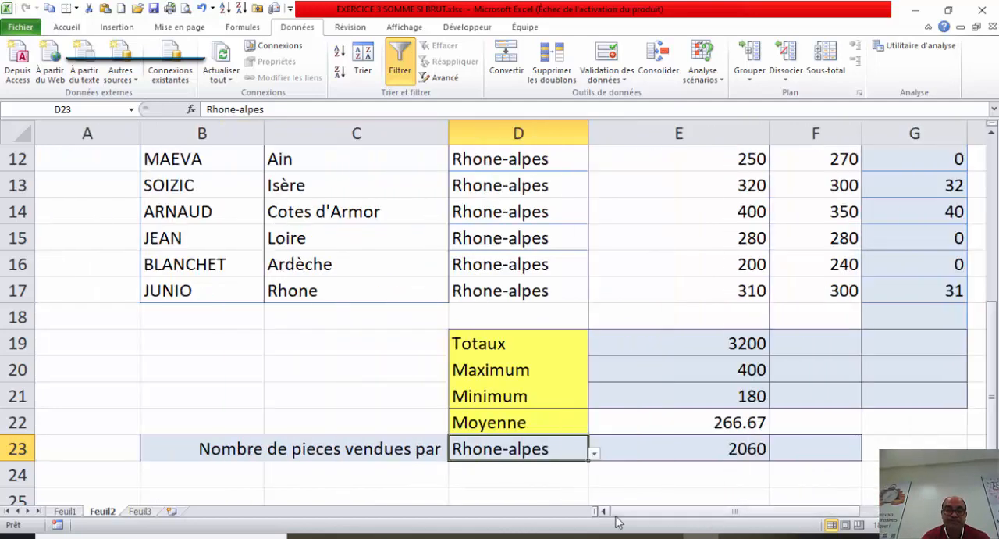
{"action": "left_click_drag", "start_coordinate": [996, 356], "coordinate": [993, 343]}
{"action": "left_click", "coordinate": [319, 210]}
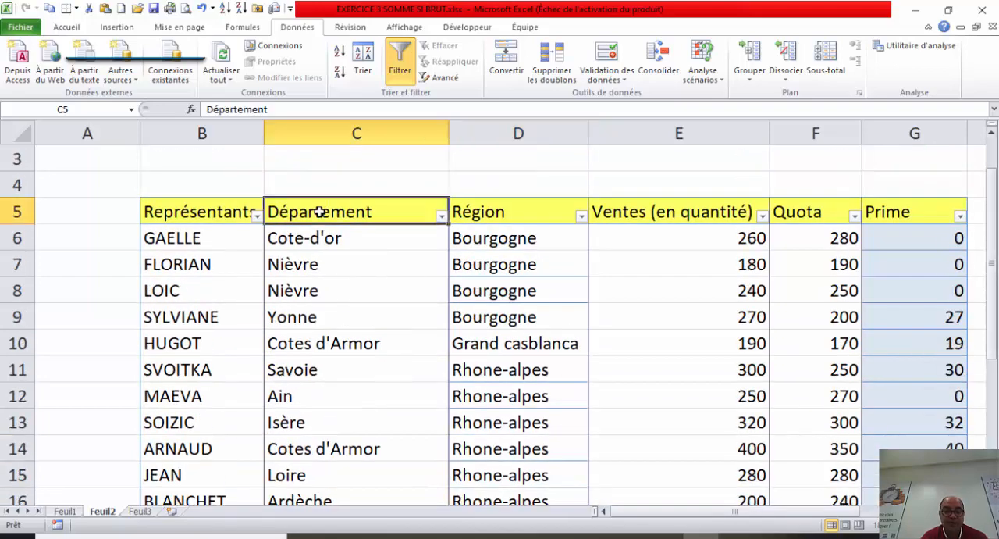
{"action": "key", "text": "ctrl+c"}
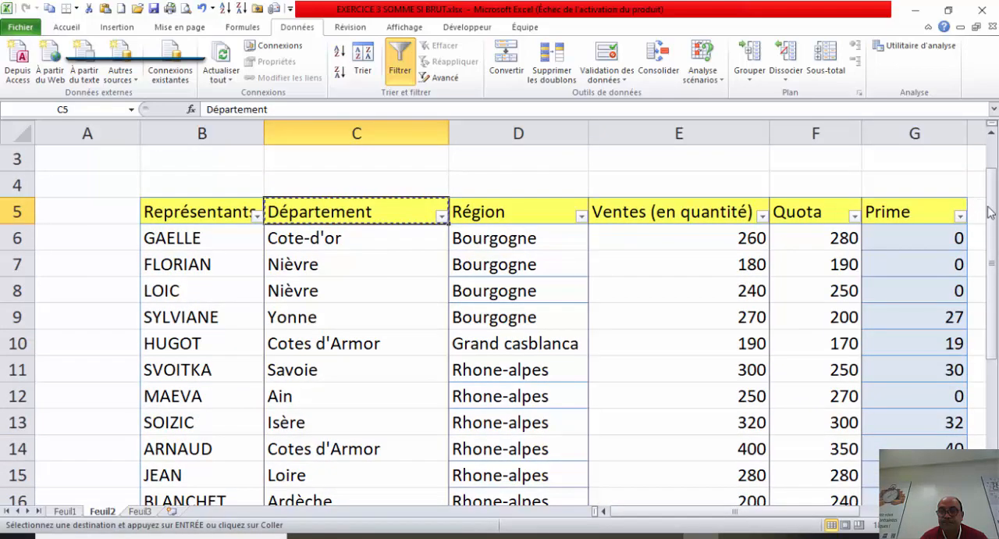
{"action": "left_click_drag", "start_coordinate": [995, 211], "coordinate": [993, 234]}
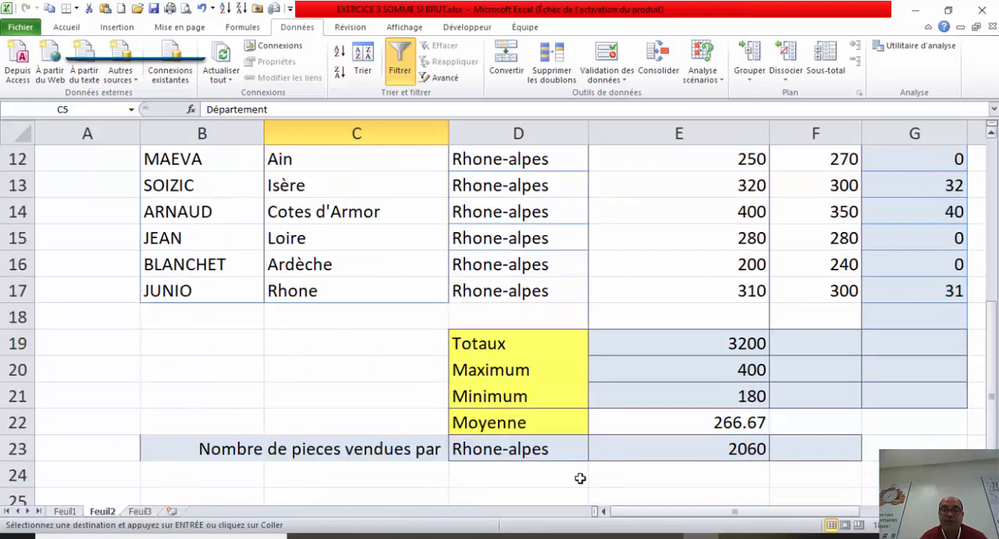
{"action": "left_click", "coordinate": [385, 471]}
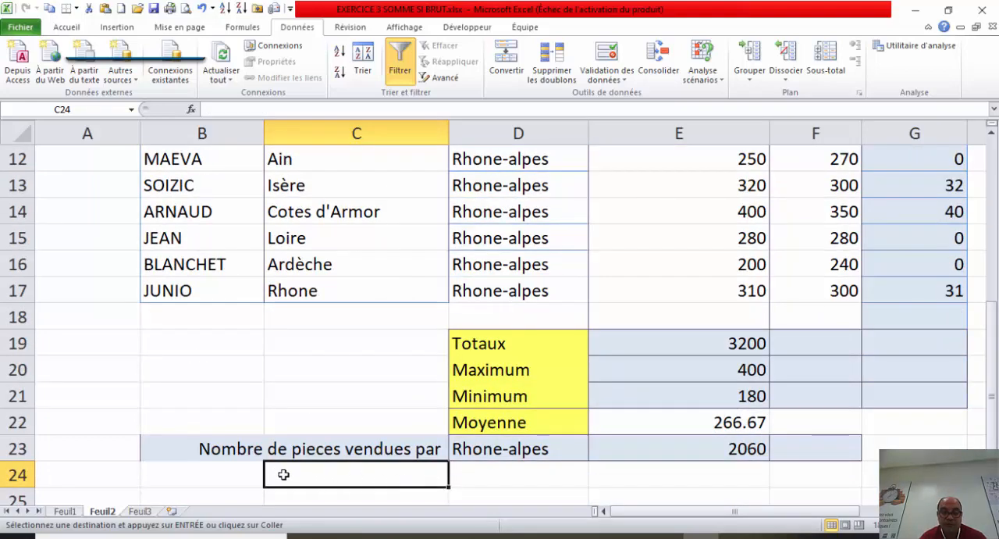
{"action": "key", "text": "ctrl+v"}
{"action": "left_click", "coordinate": [557, 474]}
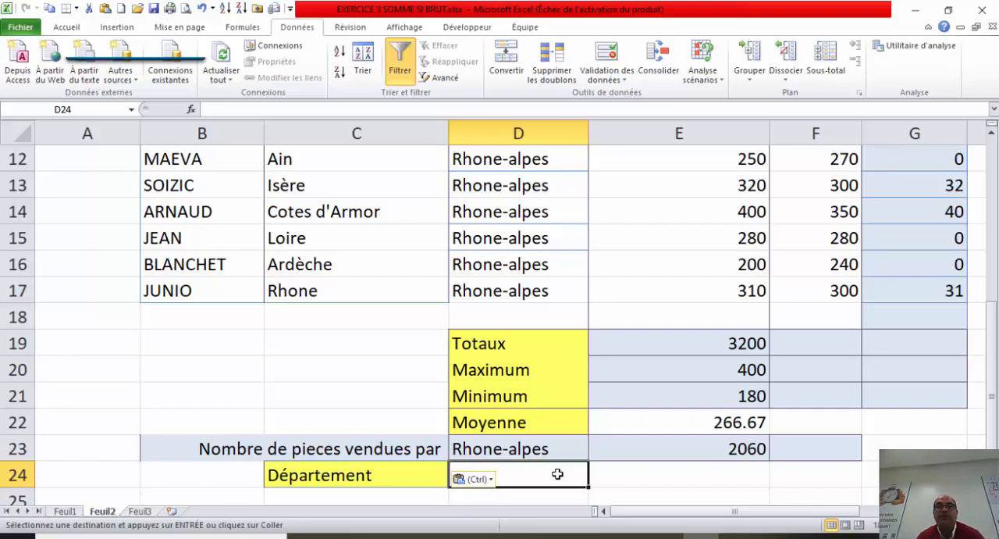
Step: End the active copy selection and switch to sheet Feuil3
{"action": "left_click_drag", "start_coordinate": [994, 325], "coordinate": [990, 248]}
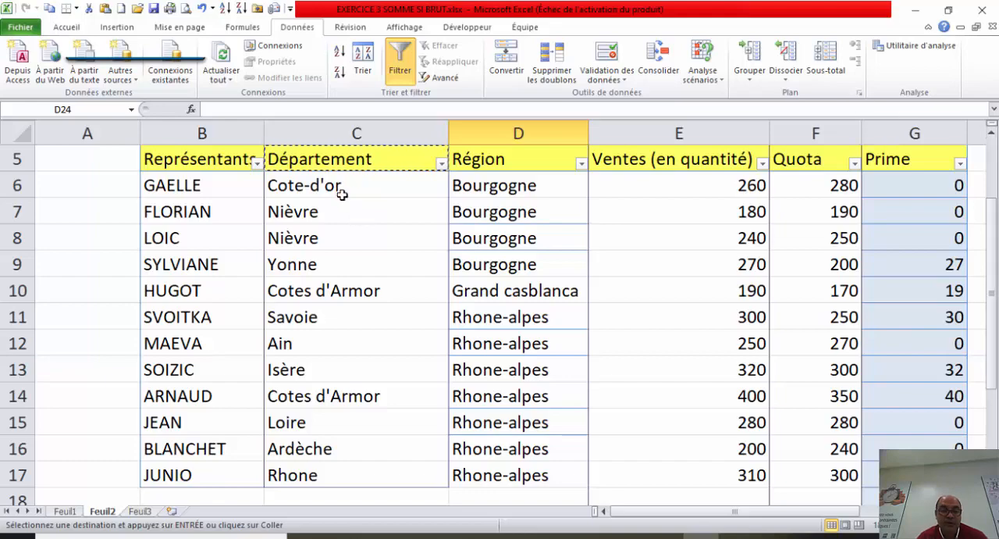
{"action": "key", "text": "Delete"}
{"action": "left_click_drag", "start_coordinate": [992, 373], "coordinate": [992, 251]}
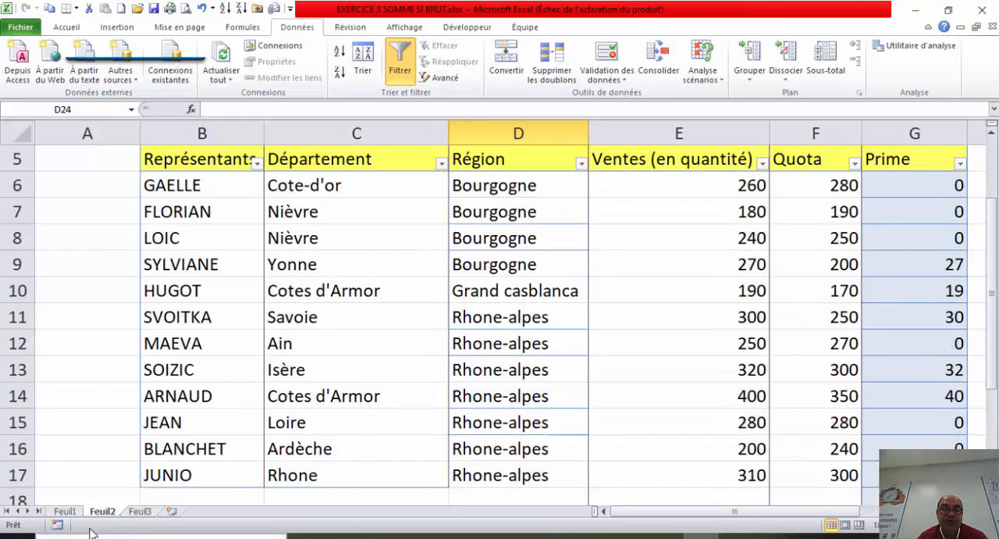
{"action": "left_click", "coordinate": [142, 510]}
{"action": "left_click", "coordinate": [411, 195]}
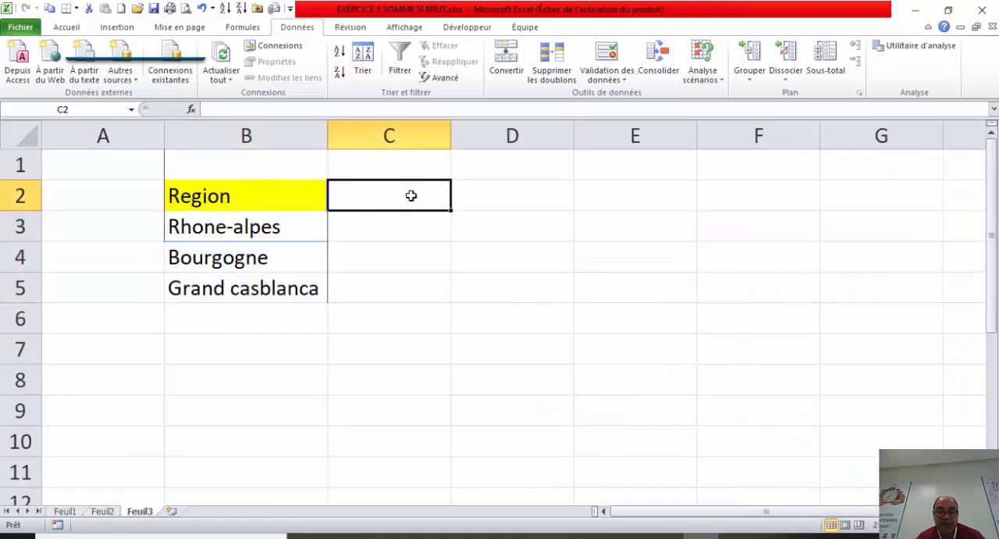
{"action": "type", "text": "D"}
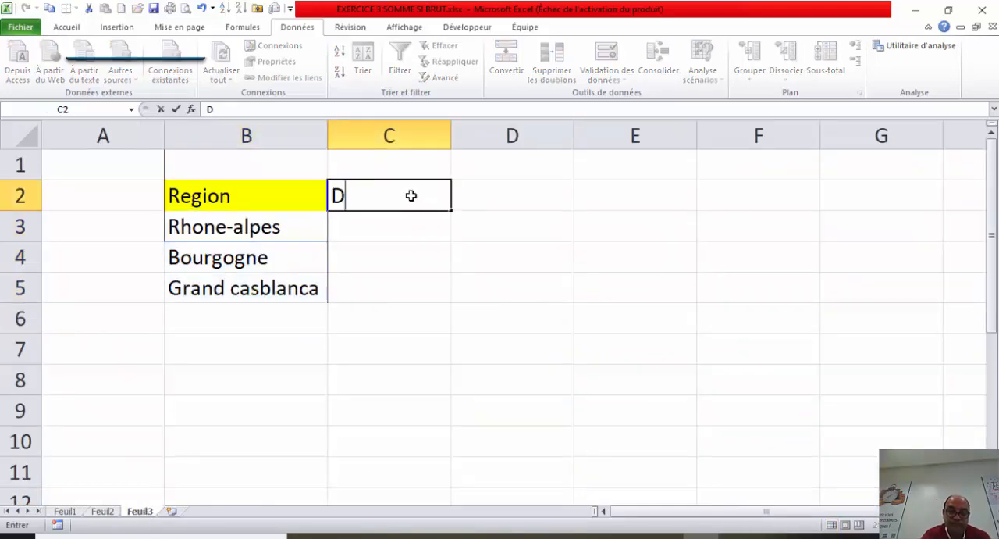
{"action": "key", "text": "BackSpace"}
Step: Enter the heading Départements in cell D2 of Feuil3
{"action": "left_click", "coordinate": [507, 196]}
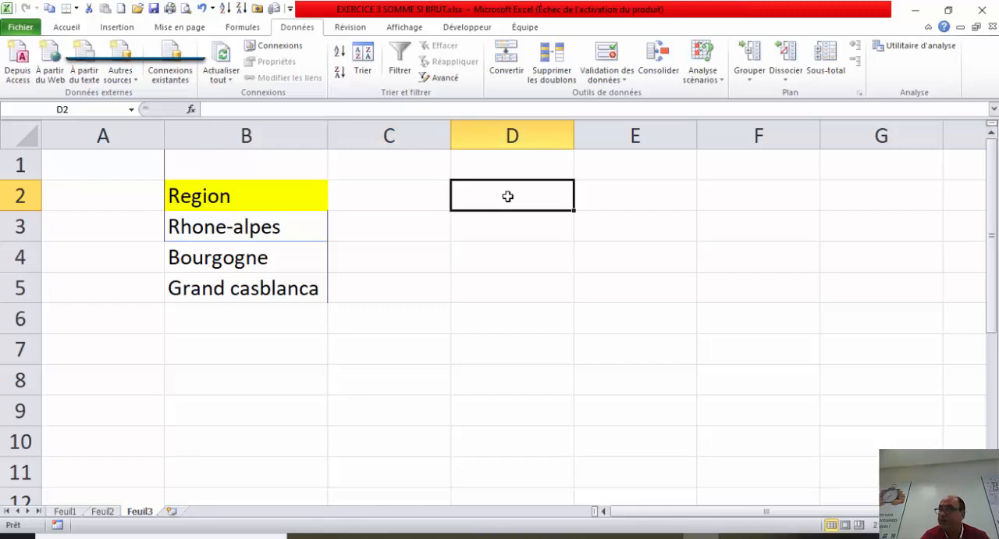
{"action": "type", "text": "Dé"}
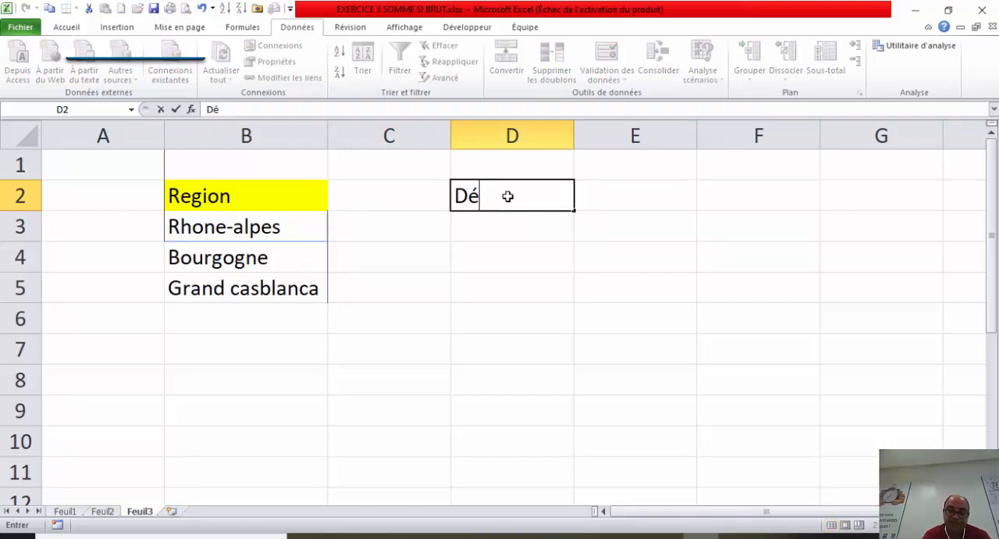
{"action": "type", "text": "partements"}
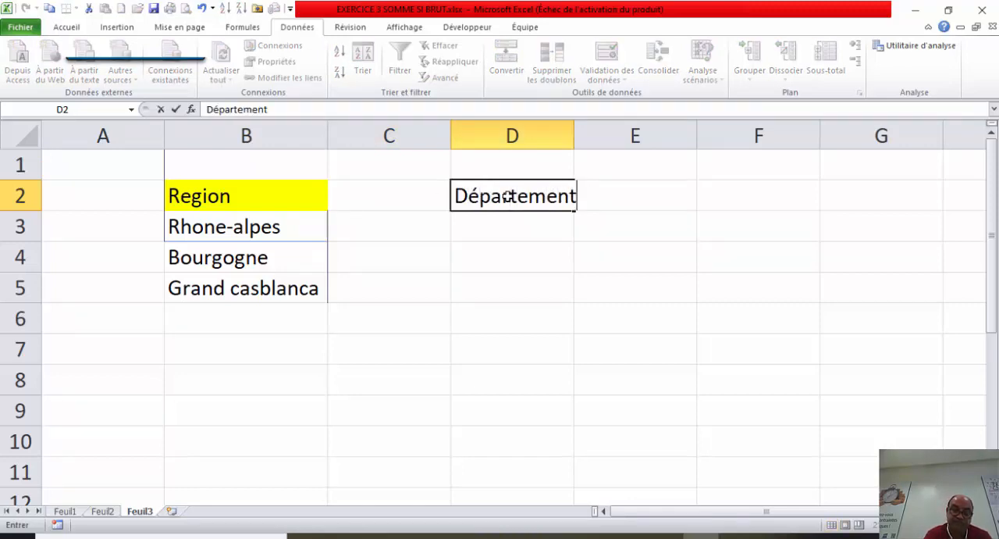
{"action": "left_click", "coordinate": [502, 263]}
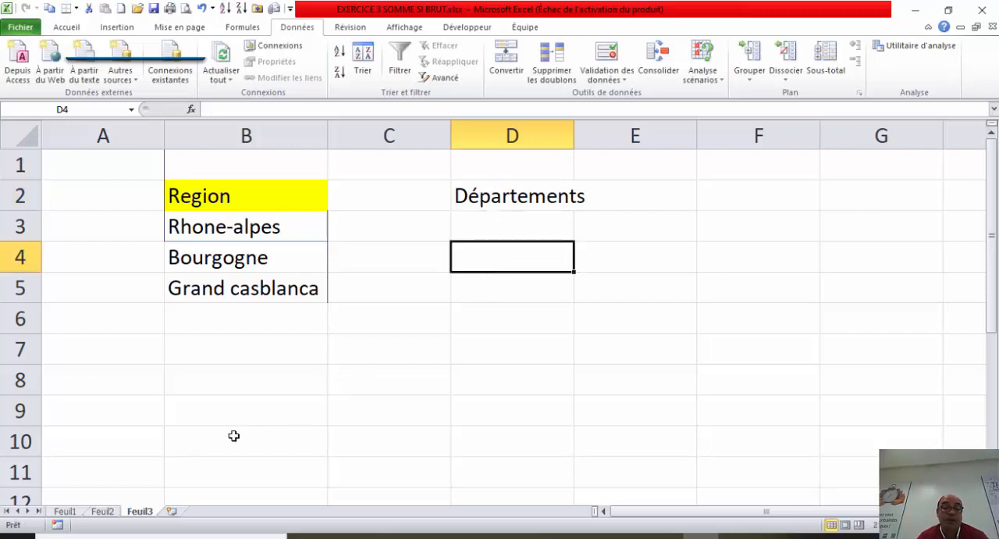
Step: Copy the departments Cote-d'or and Nièvre from C6:C7 on Feuil2 to Feuil3, starting at cell D3
{"action": "left_click", "coordinate": [102, 512]}
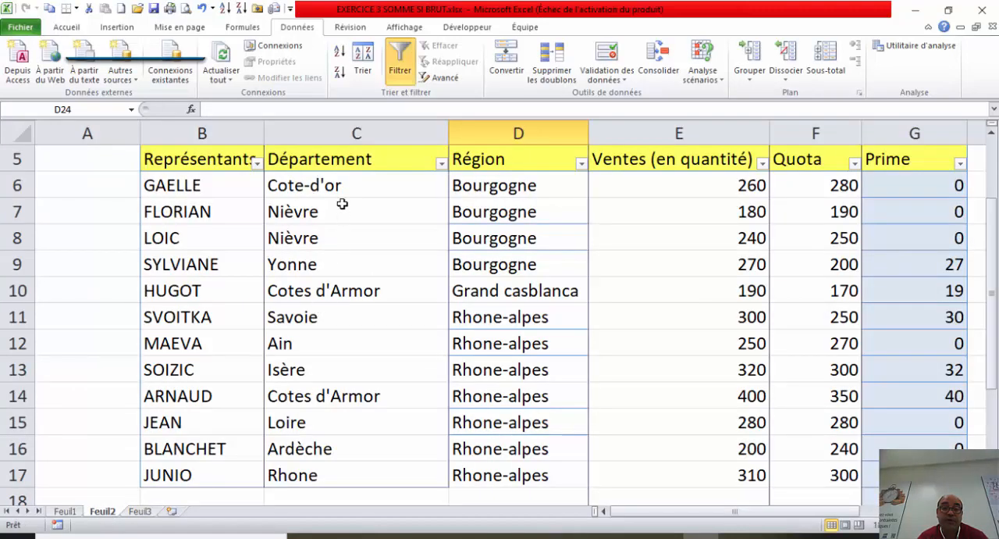
{"action": "left_click_drag", "start_coordinate": [351, 186], "coordinate": [353, 215]}
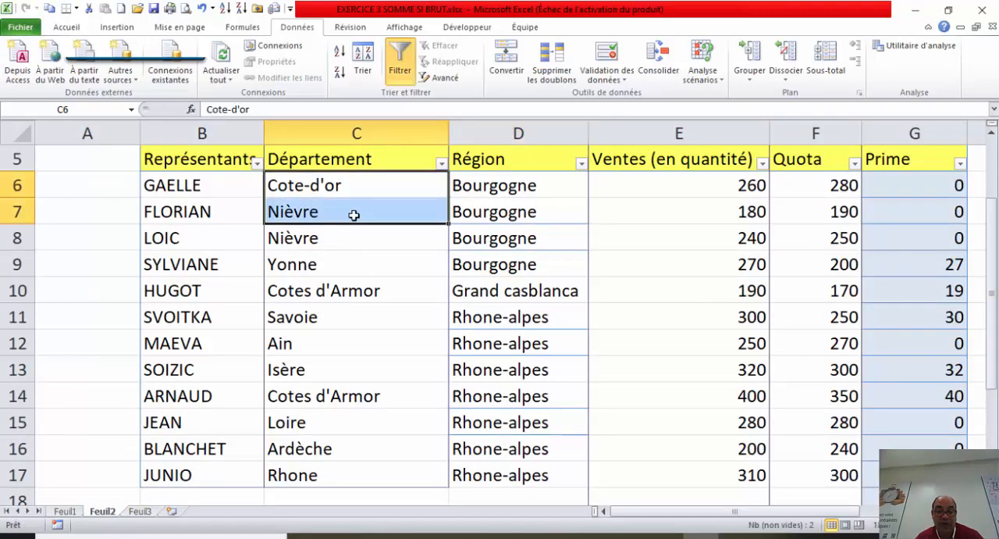
{"action": "key", "text": "ctrl+c"}
{"action": "left_click", "coordinate": [140, 511]}
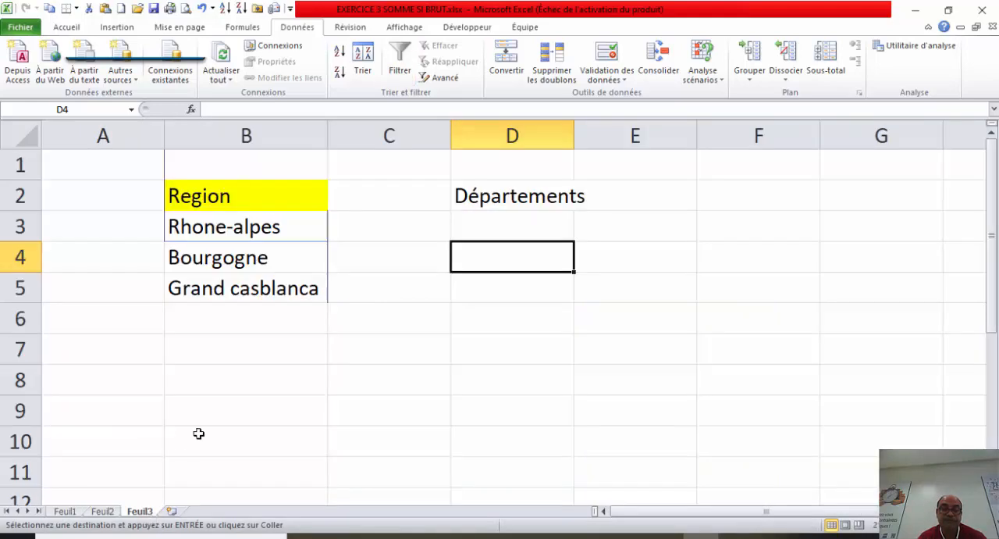
{"action": "left_click", "coordinate": [506, 205]}
{"action": "left_click", "coordinate": [505, 224]}
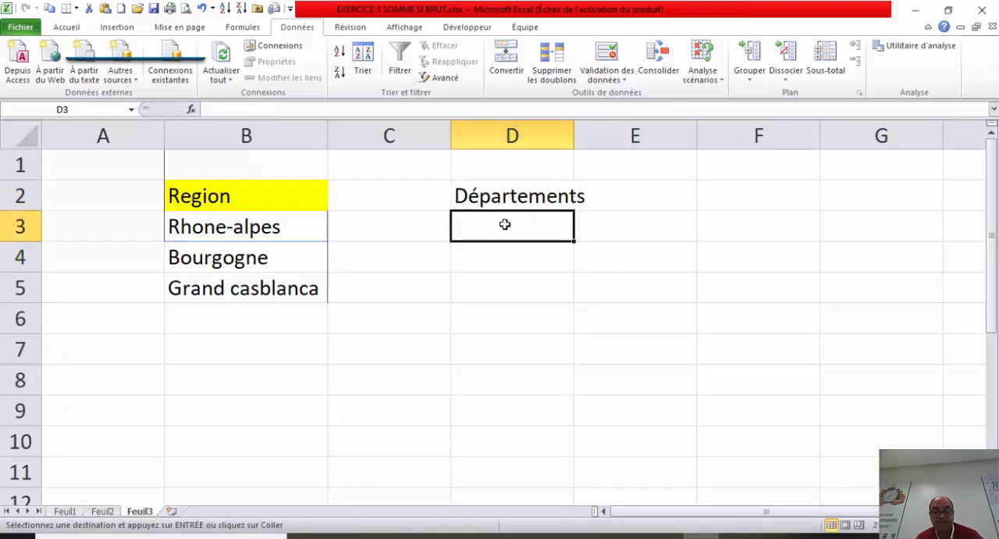
{"action": "key", "text": "ctrl+v"}
Step: Copy the departments Yonne through Isère from C9:C13 on Feuil2 to Feuil3, starting at cell D5
{"action": "left_click", "coordinate": [102, 515]}
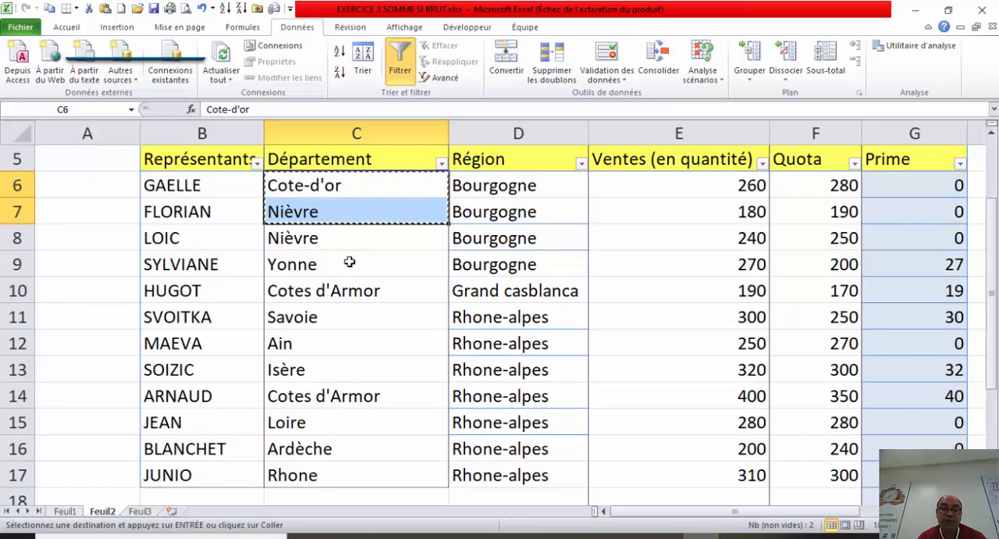
{"action": "left_click_drag", "start_coordinate": [349, 263], "coordinate": [349, 364]}
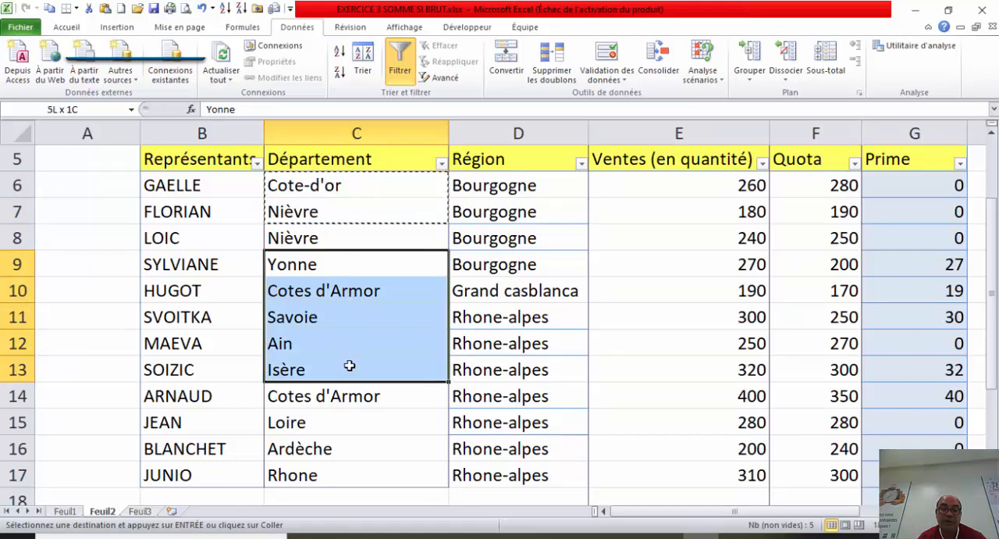
{"action": "left_click_drag", "start_coordinate": [349, 365], "coordinate": [348, 366]}
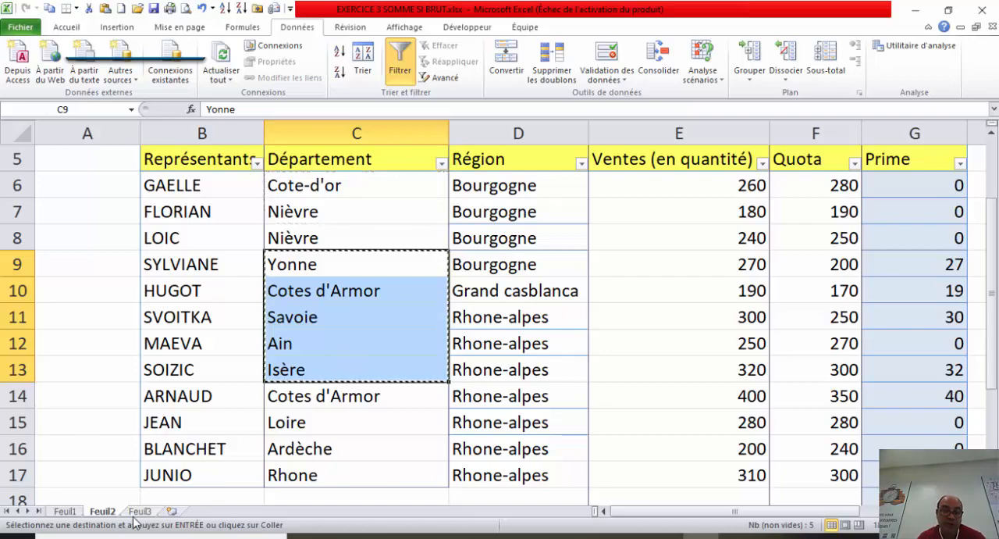
{"action": "left_click", "coordinate": [137, 512]}
{"action": "left_click", "coordinate": [515, 279]}
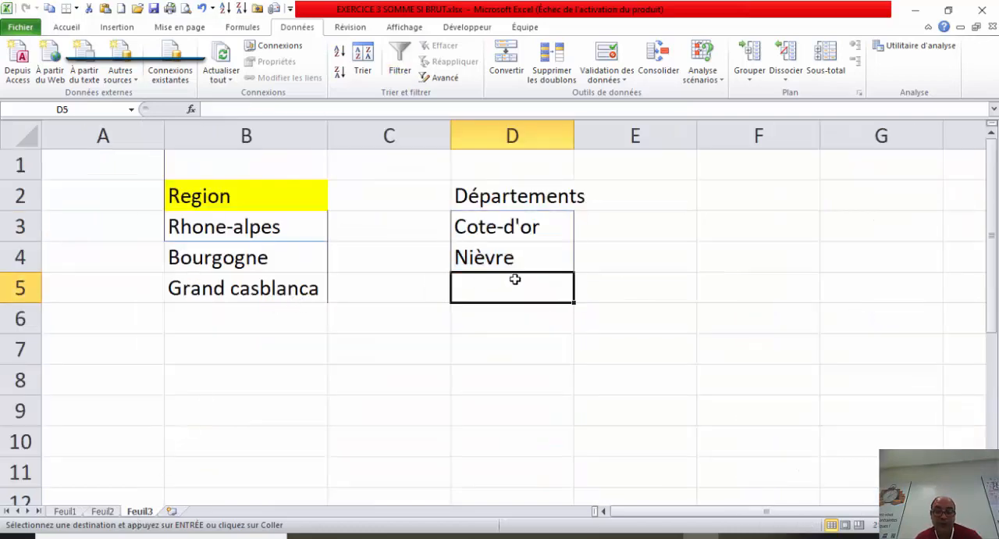
{"action": "key", "text": "ctrl+v"}
Step: Copy the departments Loire, Ardèche and Rhone from C15:C17 on Feuil2 to Feuil3, starting at cell D10
{"action": "left_click", "coordinate": [115, 511]}
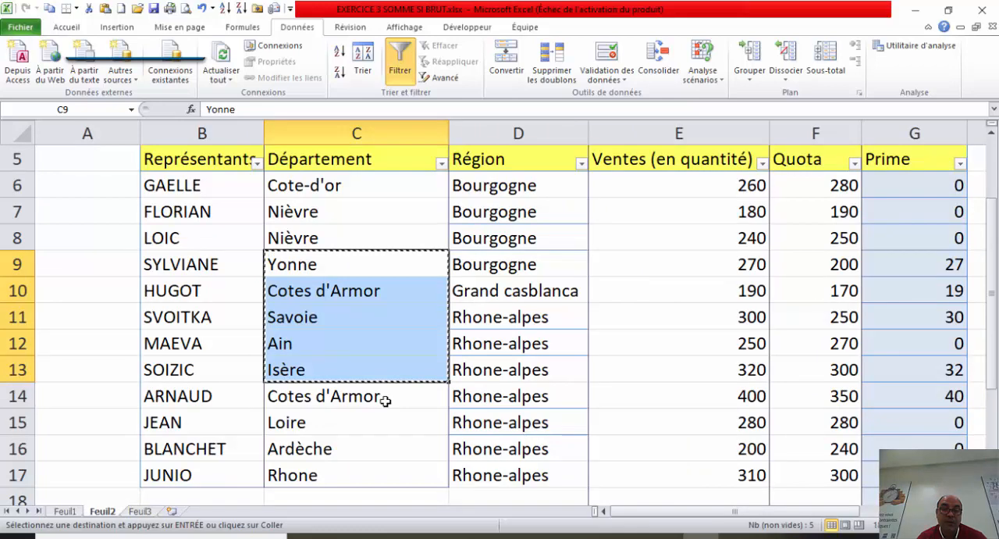
{"action": "left_click", "coordinate": [348, 420]}
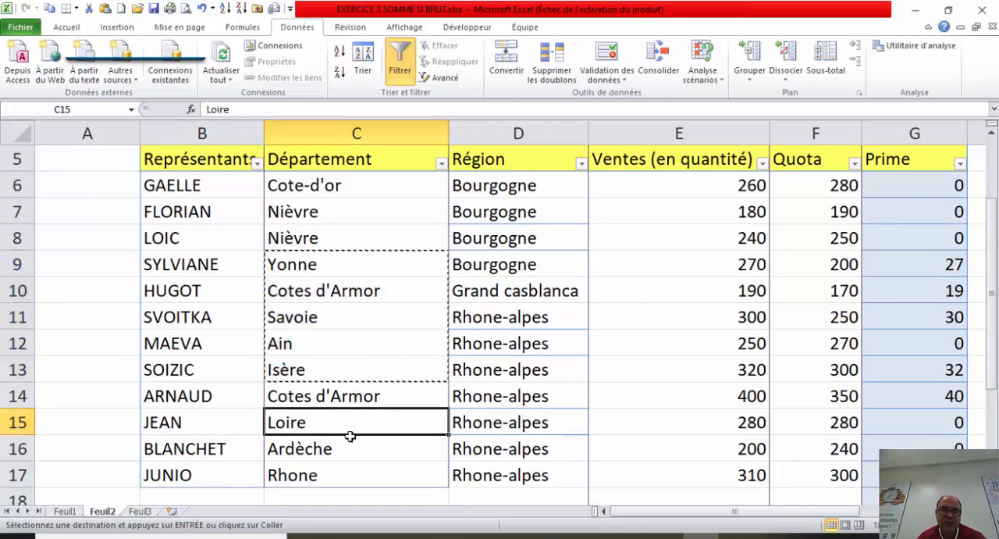
{"action": "left_click_drag", "start_coordinate": [350, 431], "coordinate": [350, 476]}
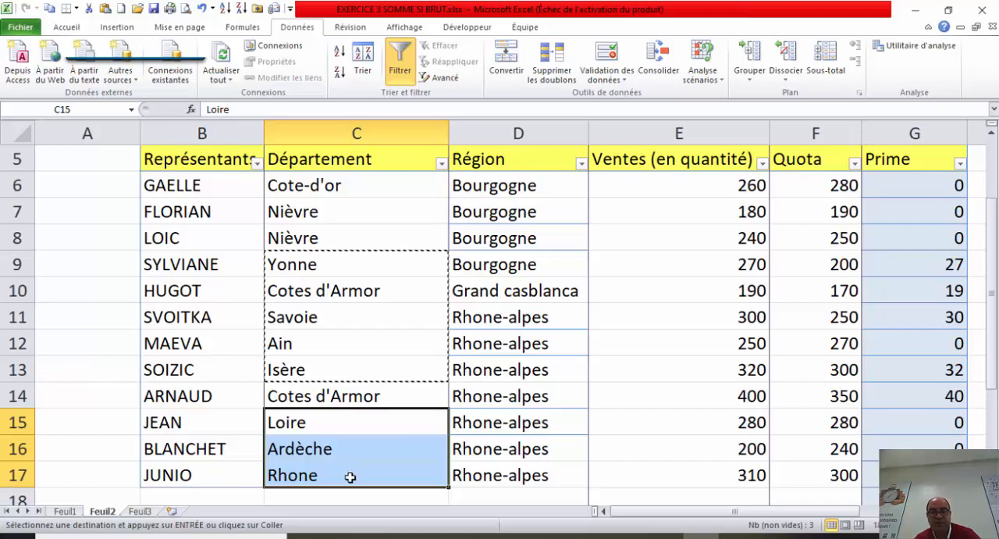
{"action": "key", "text": "ctrl+c"}
{"action": "left_click", "coordinate": [148, 513]}
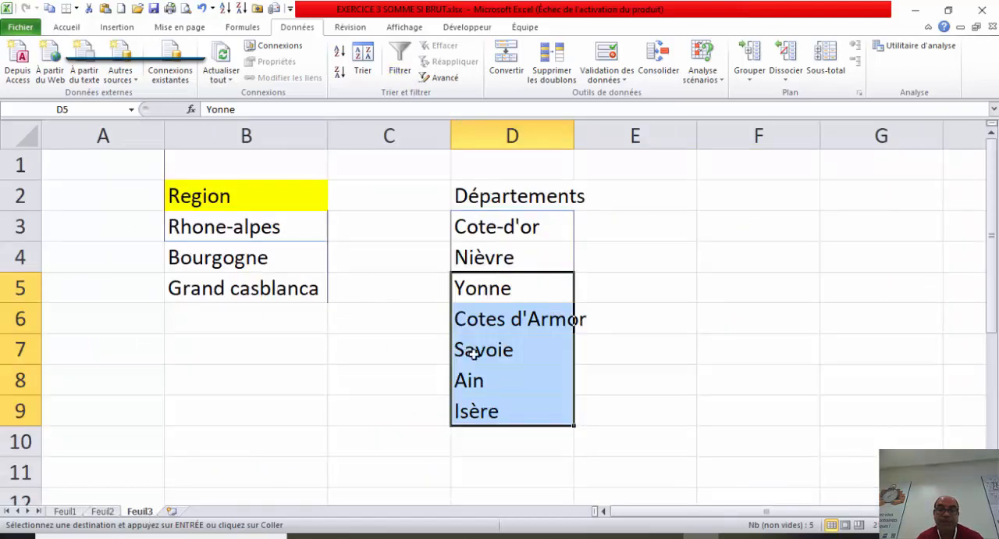
{"action": "left_click", "coordinate": [490, 446]}
{"action": "key", "text": "ctrl+v"}
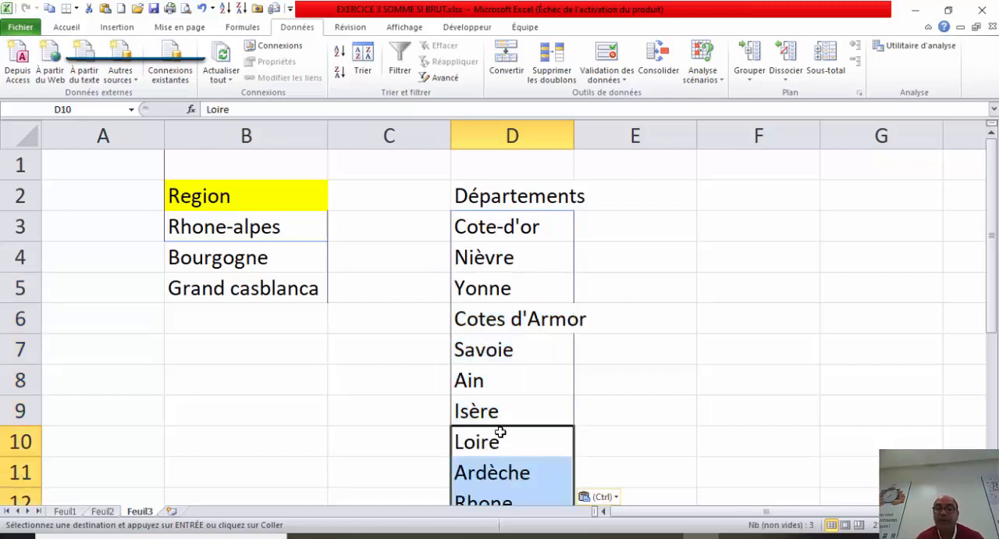
{"action": "left_click_drag", "start_coordinate": [995, 268], "coordinate": [993, 290]}
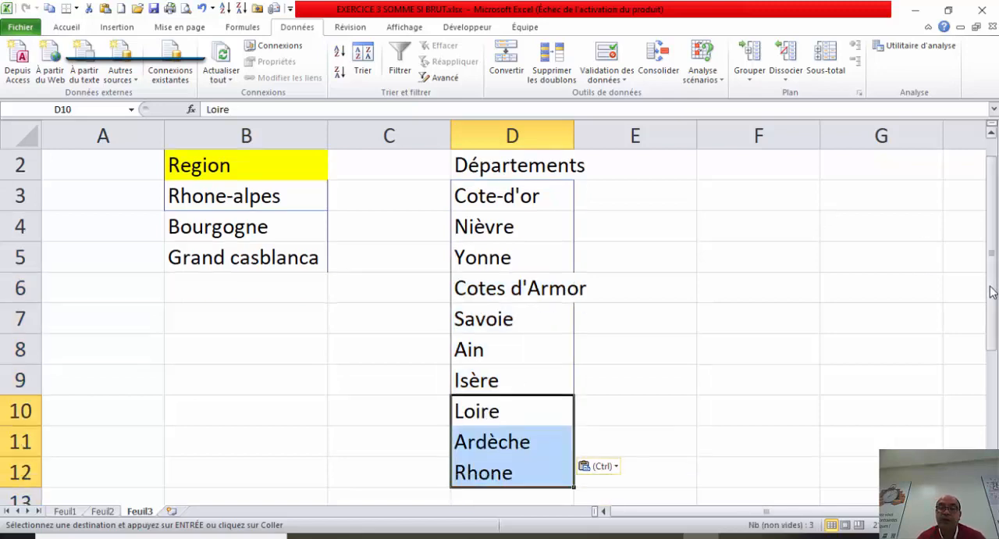
Step: Name the department list in D3:D12 on Feuil3 departements
{"action": "left_click_drag", "start_coordinate": [520, 327], "coordinate": [520, 465]}
{"action": "left_click", "coordinate": [94, 113]}
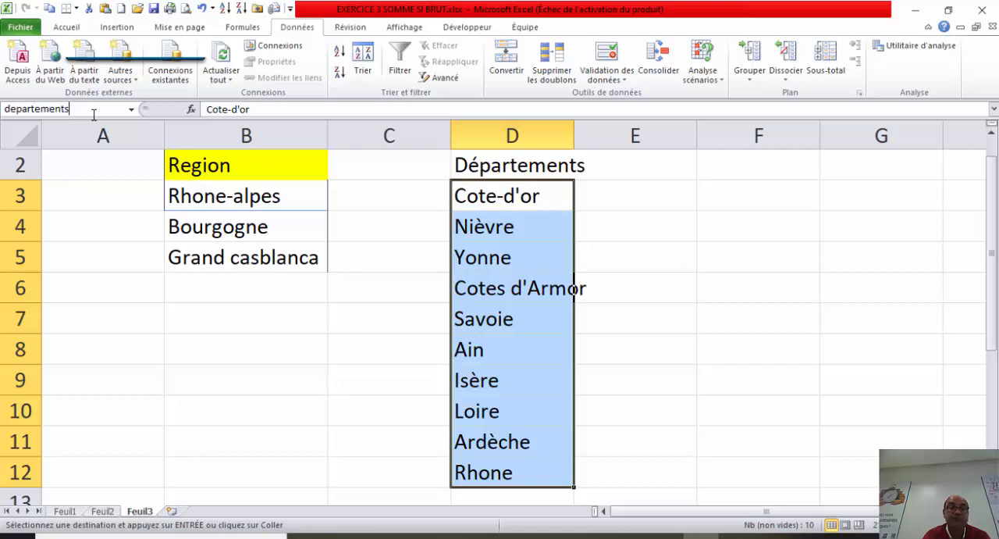
{"action": "key", "text": "Return"}
{"action": "left_click", "coordinate": [198, 424]}
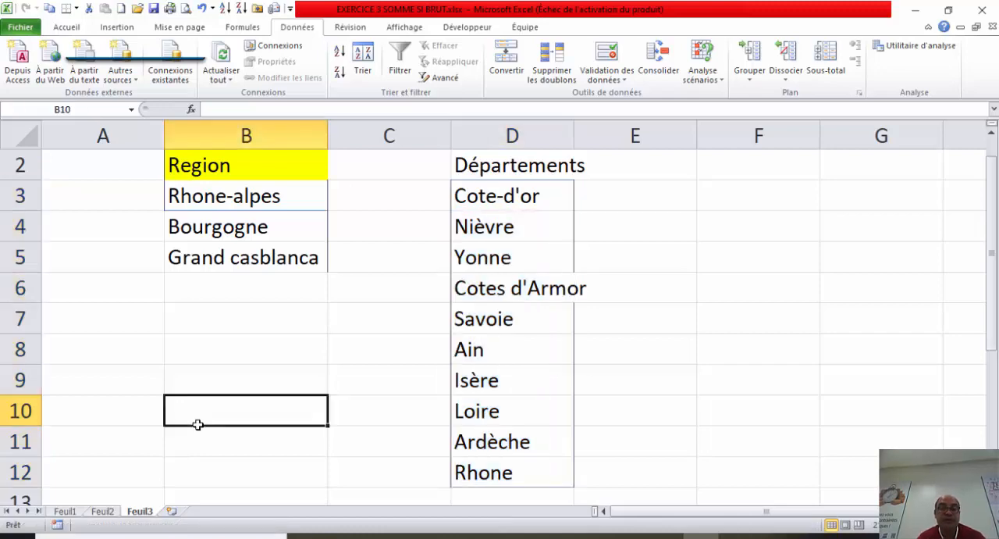
Step: Set the data validation of cell D24 on Feuil2, beside the Département label, to allow a list (Liste)
{"action": "left_click", "coordinate": [110, 512]}
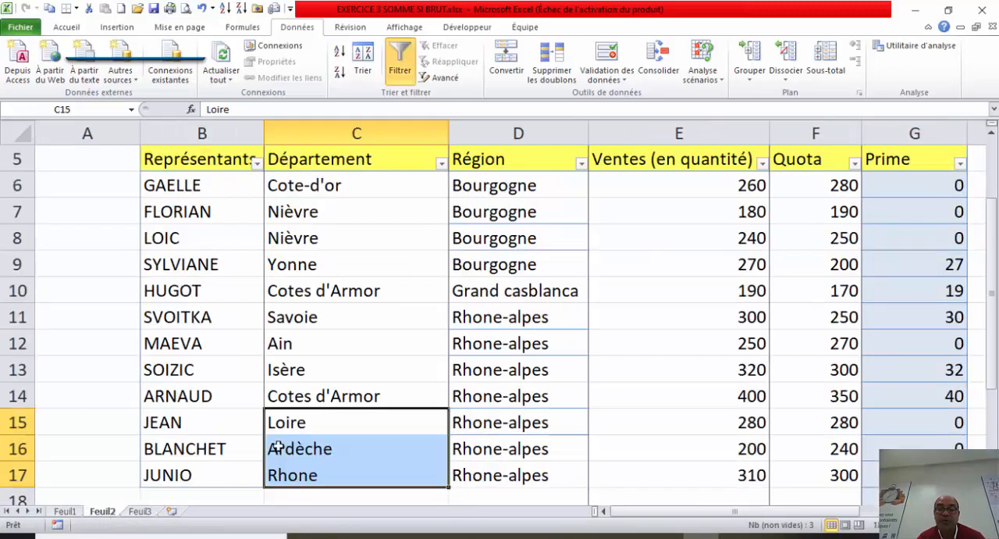
{"action": "left_click", "coordinate": [641, 393]}
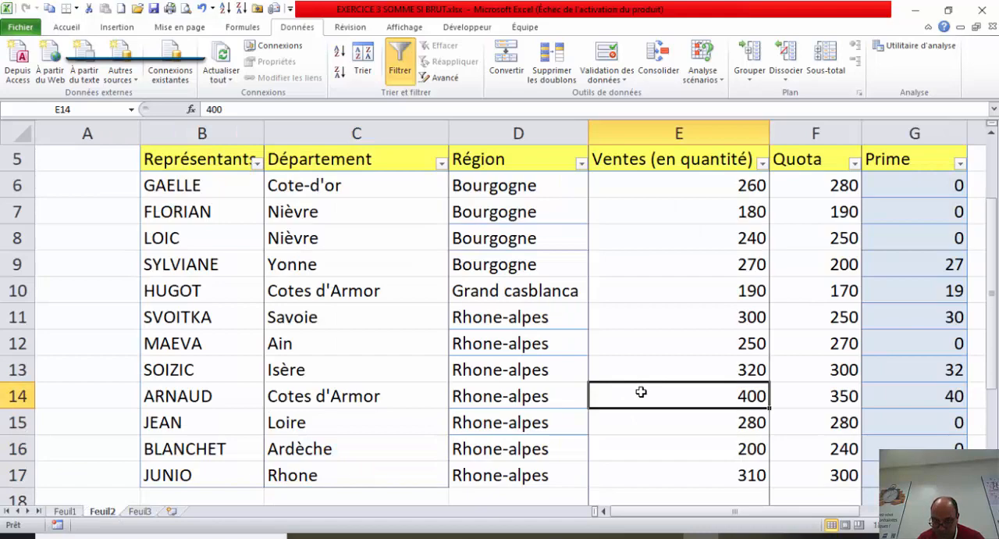
{"action": "left_click_drag", "start_coordinate": [992, 296], "coordinate": [992, 344]}
{"action": "left_click", "coordinate": [524, 474]}
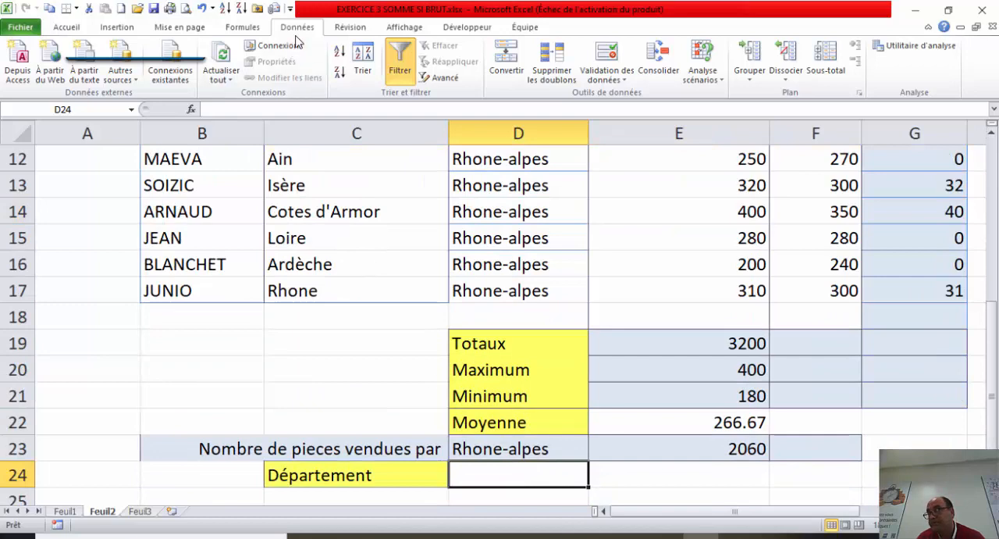
{"action": "left_click", "coordinate": [608, 57]}
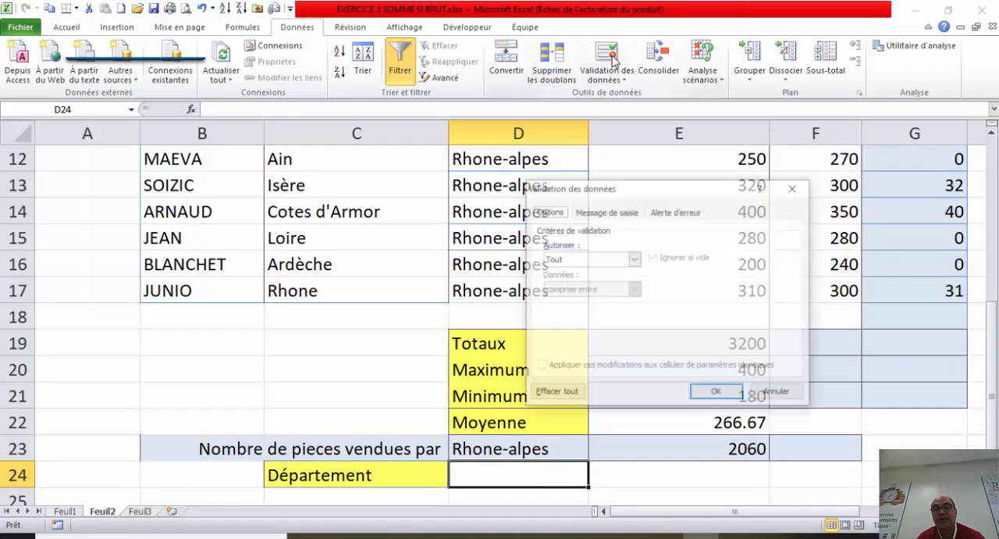
{"action": "left_click", "coordinate": [633, 260]}
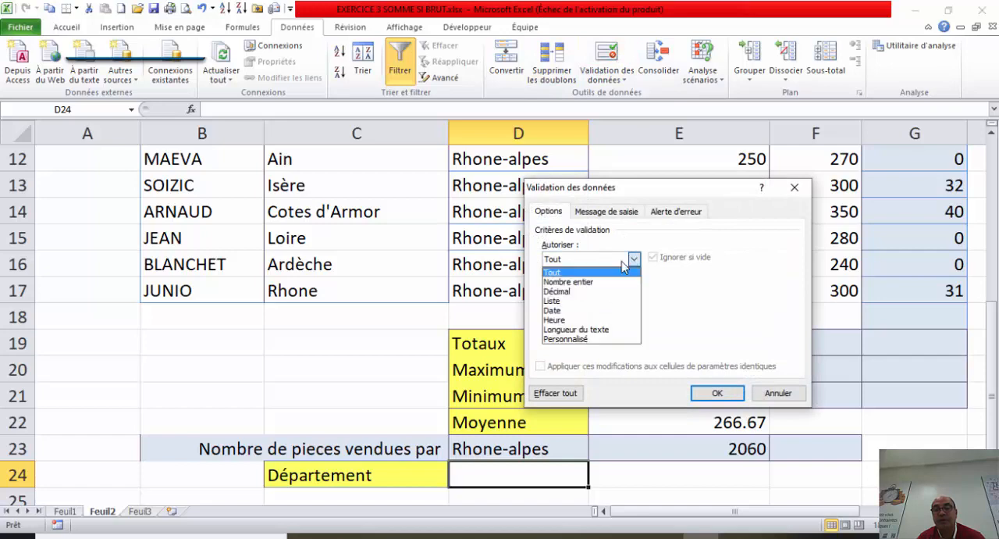
{"action": "left_click", "coordinate": [588, 301]}
Step: Use the named range departements as the validation list's source for D24, apply it and display the cell's choices
{"action": "left_click", "coordinate": [608, 317]}
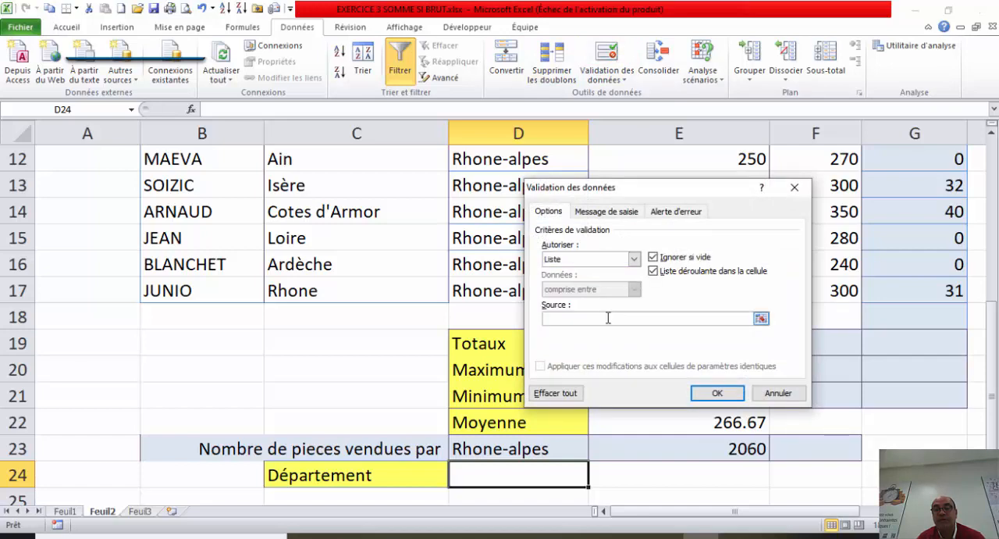
{"action": "key", "text": "F3"}
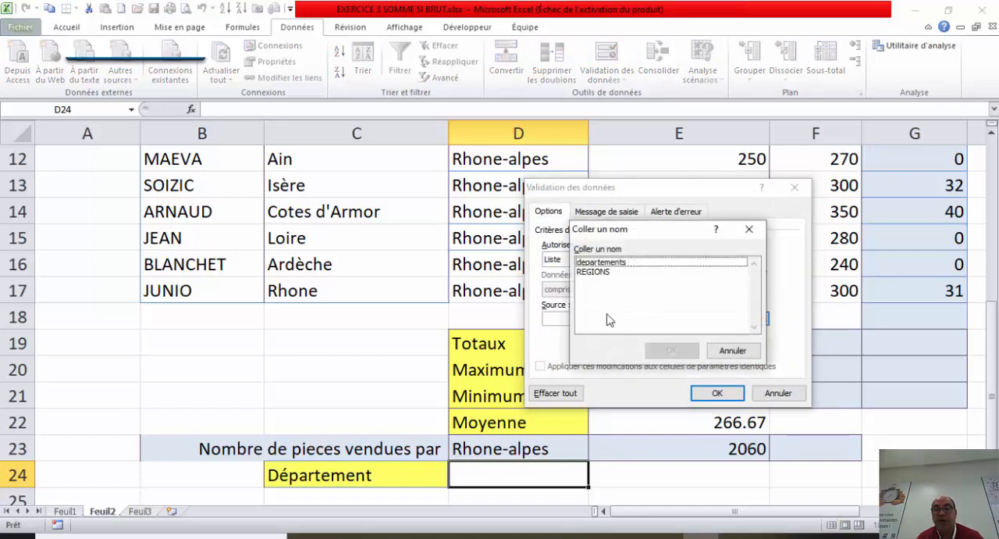
{"action": "left_click", "coordinate": [608, 272]}
{"action": "left_click", "coordinate": [609, 262]}
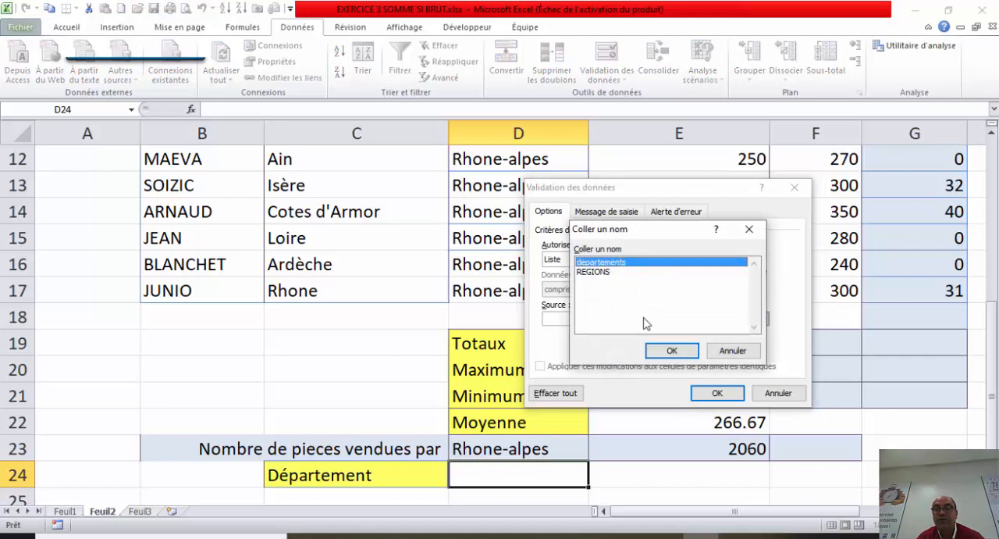
{"action": "left_click", "coordinate": [673, 351]}
{"action": "left_click", "coordinate": [717, 393]}
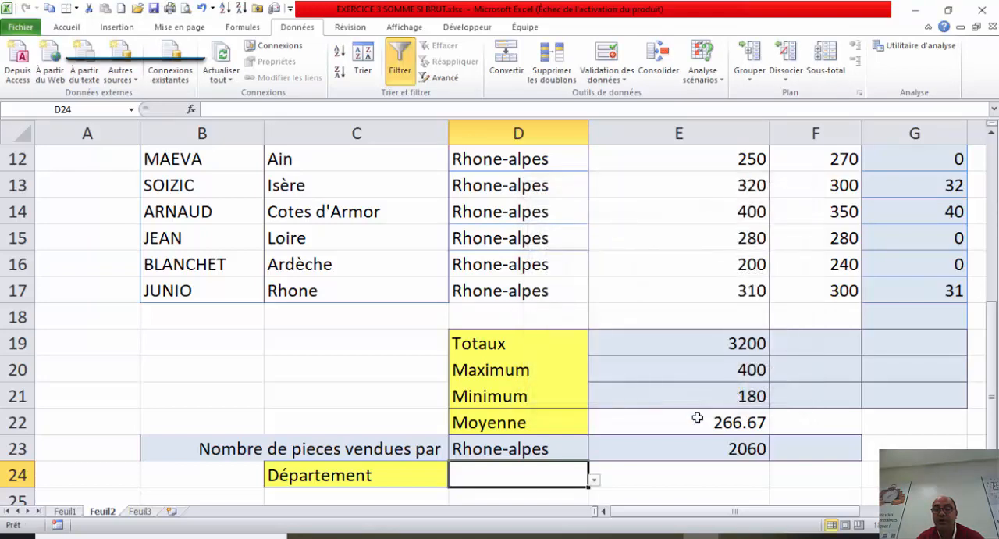
{"action": "left_click", "coordinate": [594, 481]}
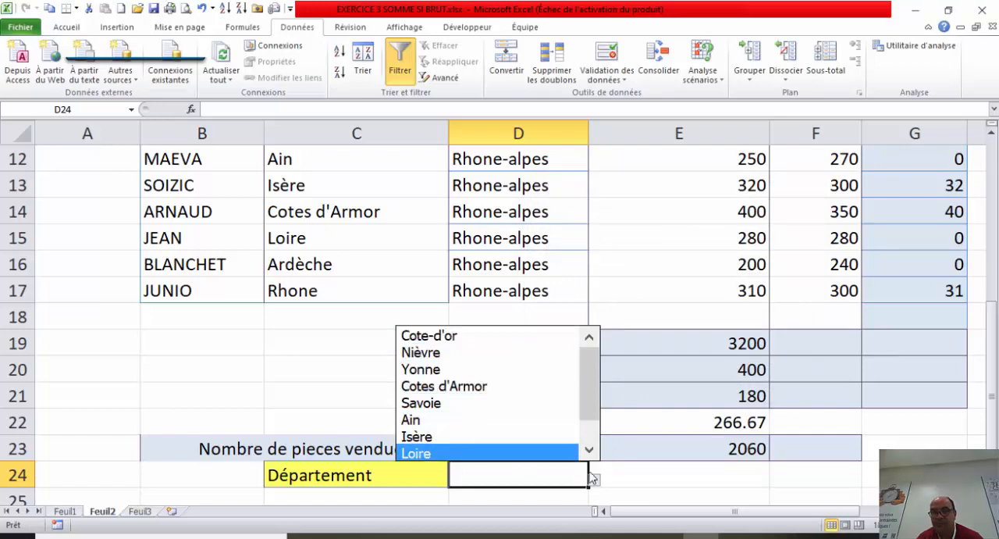
Step: Start a SOMME.SI formula in E24 with the department cells C6:C17 as the criteria range
{"action": "left_click", "coordinate": [688, 477]}
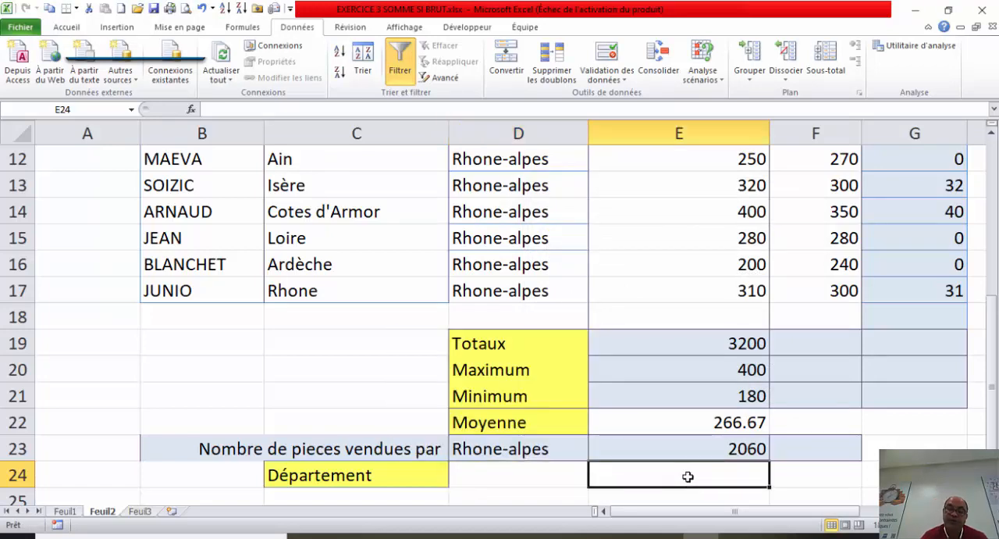
{"action": "type", "text": "="}
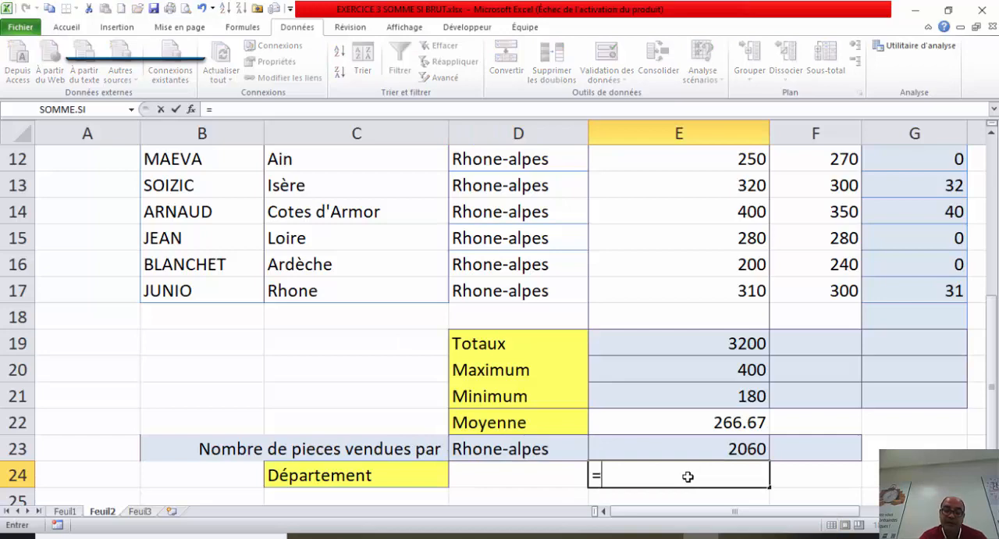
{"action": "type", "text": "so"}
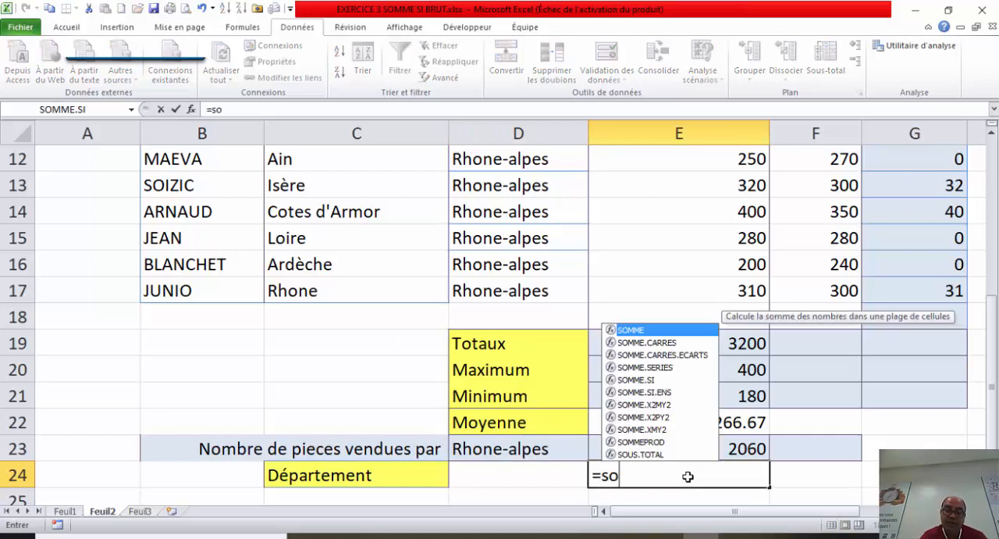
{"action": "double_click", "coordinate": [663, 381]}
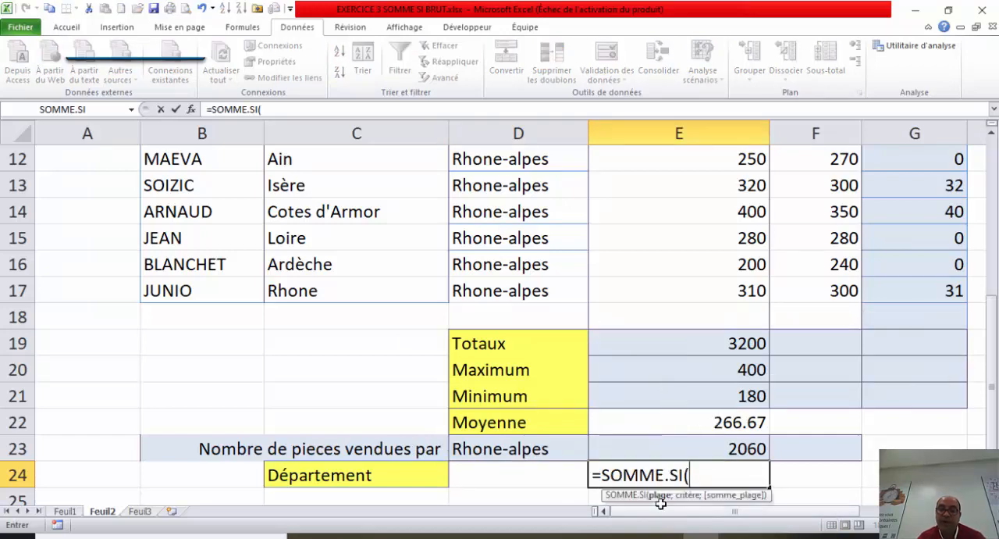
{"action": "left_click_drag", "start_coordinate": [992, 363], "coordinate": [992, 262]}
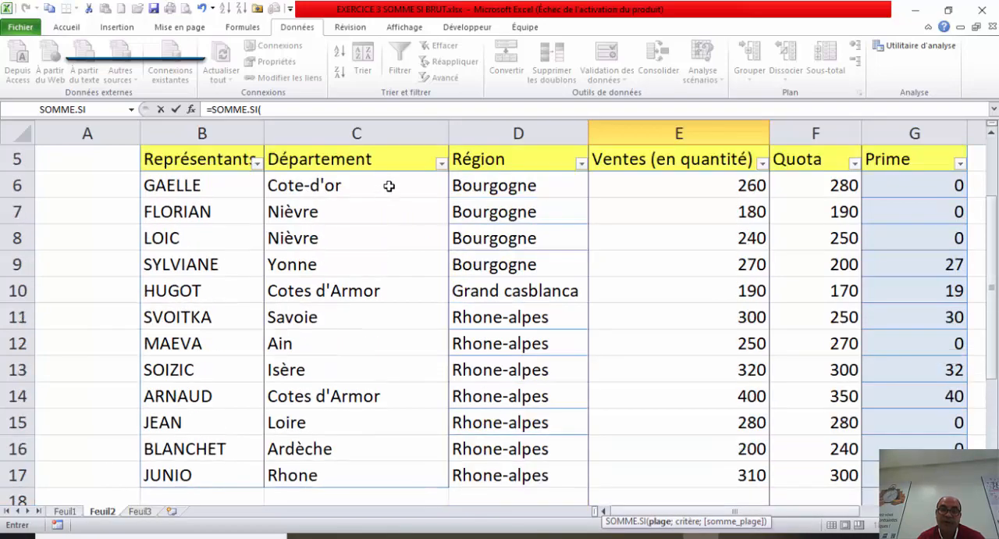
{"action": "left_click_drag", "start_coordinate": [389, 186], "coordinate": [391, 477]}
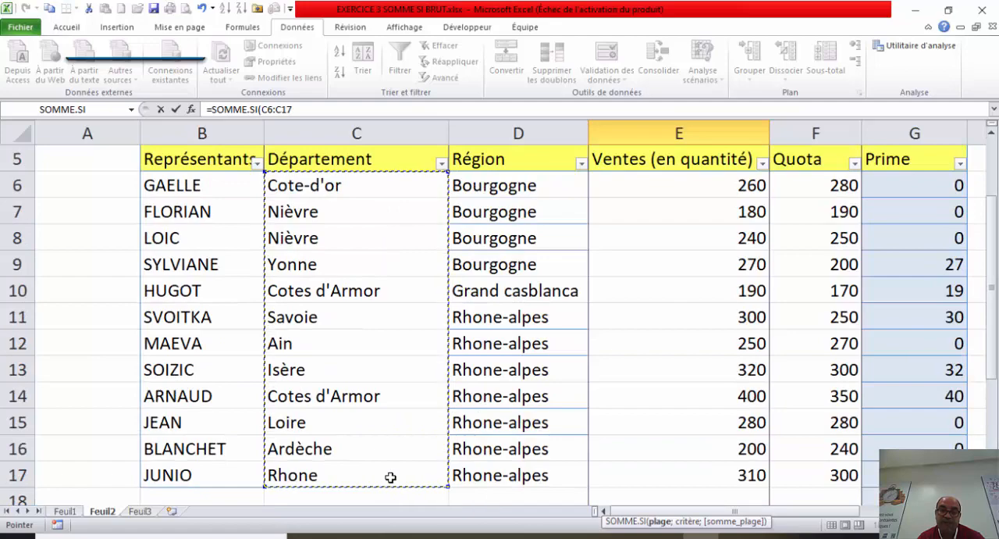
{"action": "key", "text": "Return"}
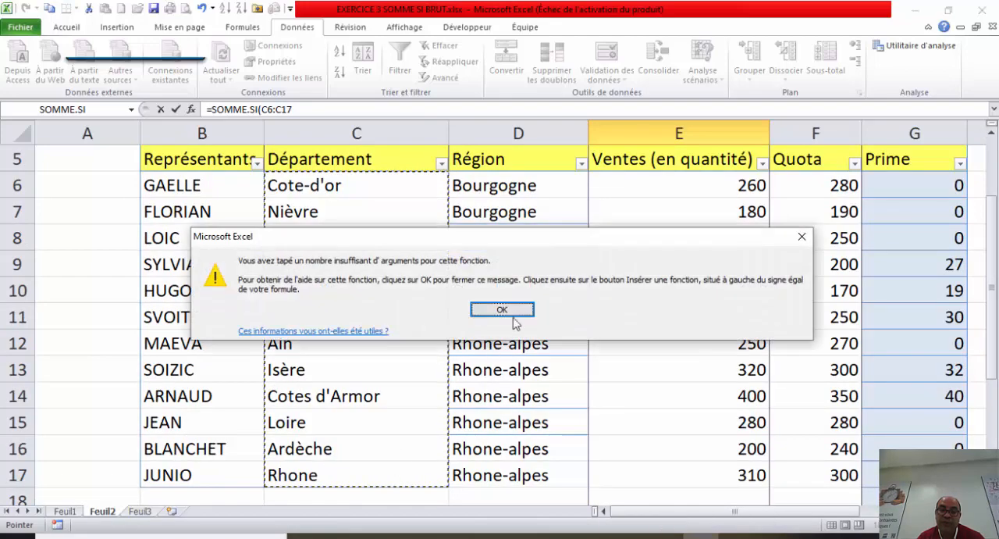
{"action": "left_click", "coordinate": [513, 316]}
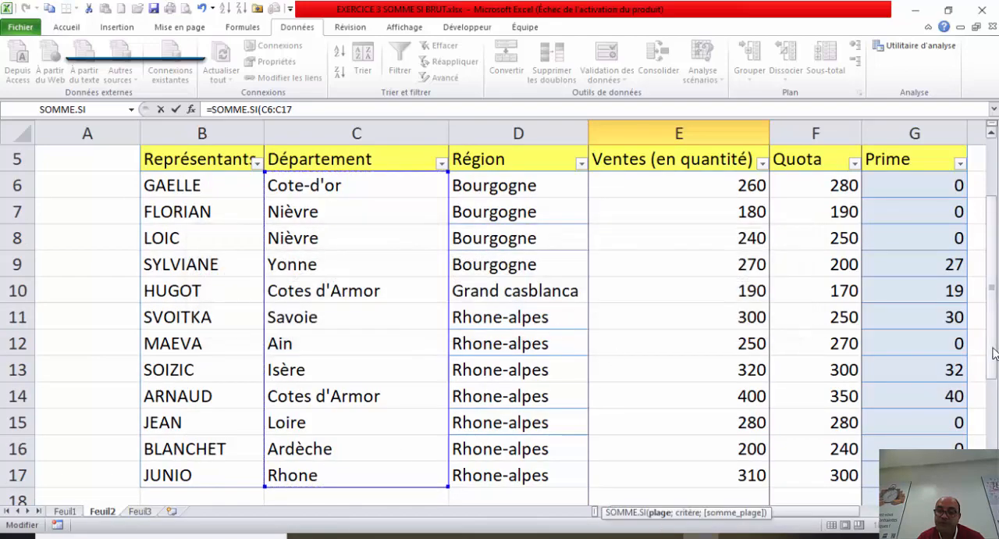
Step: Add D24 as the criterion of the SOMME.SI formula in E24, after the range C6:C17
{"action": "left_click_drag", "start_coordinate": [993, 353], "coordinate": [993, 363]}
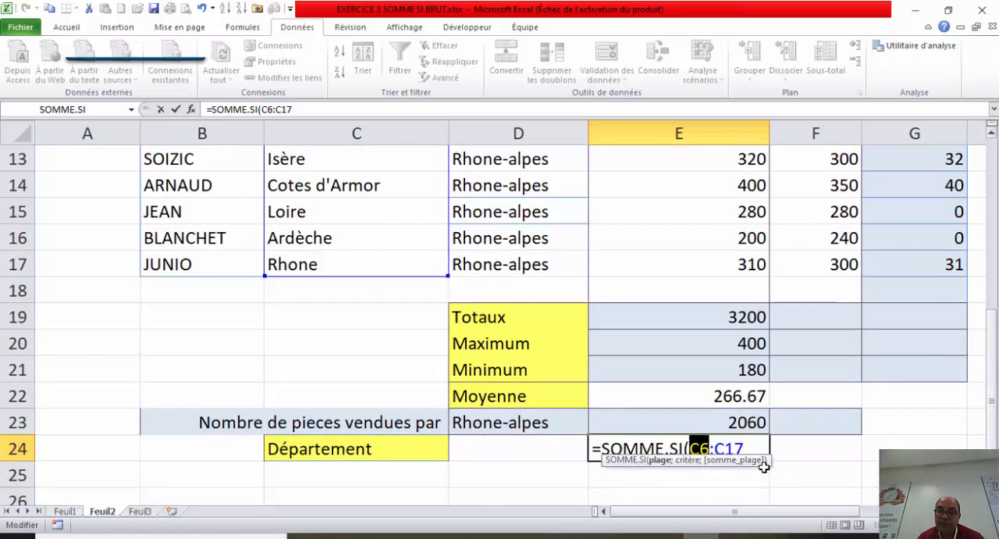
{"action": "left_click", "coordinate": [758, 447]}
{"action": "type", "text": ";"}
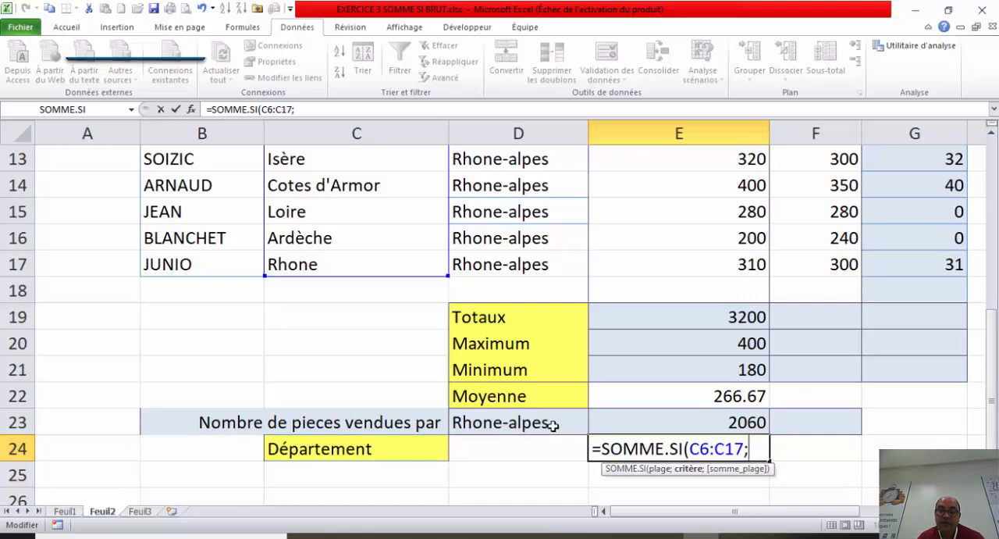
{"action": "left_click", "coordinate": [531, 452]}
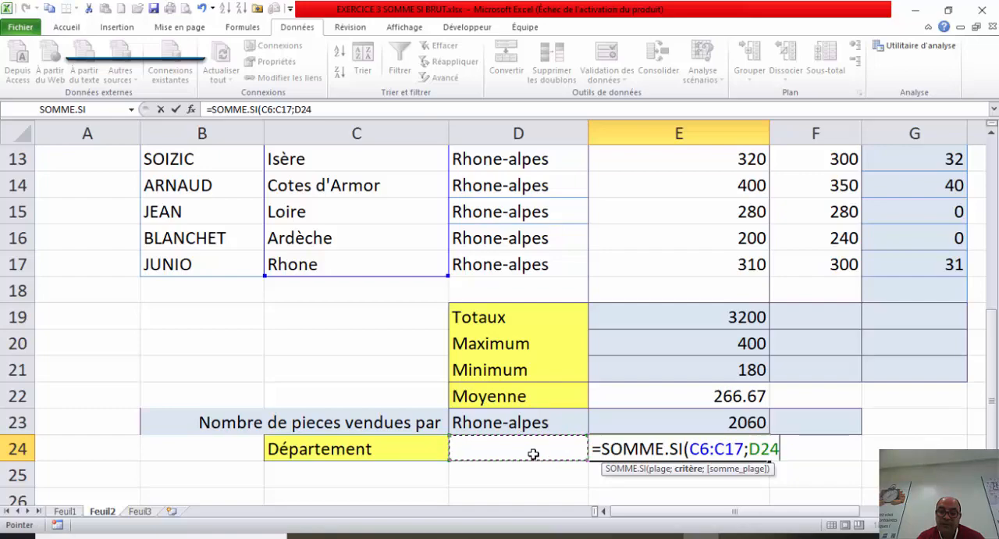
{"action": "type", "text": ";"}
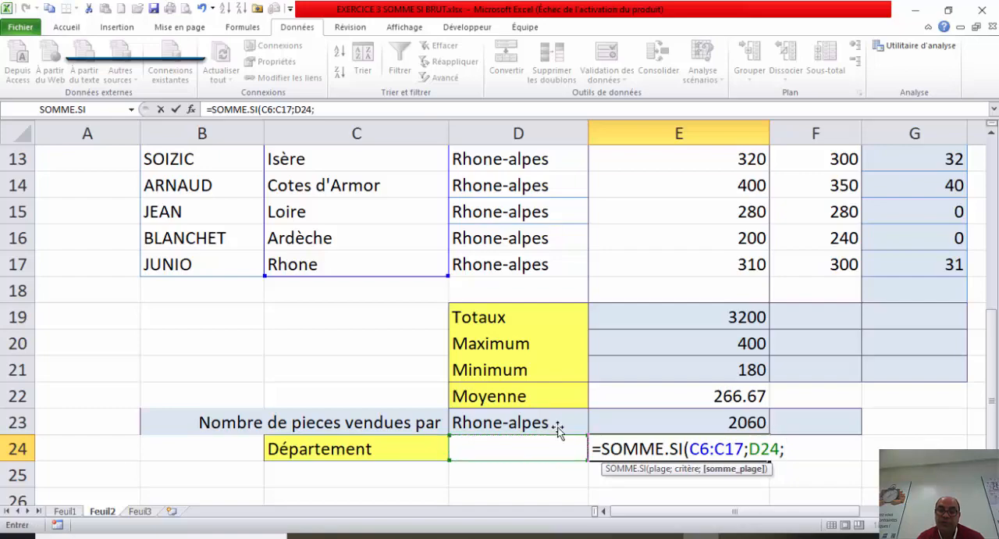
Step: Complete the SOMME.SI formula in E24 with the sales quantities E6:E17 as the sum range
{"action": "left_click_drag", "start_coordinate": [726, 264], "coordinate": [710, 212]}
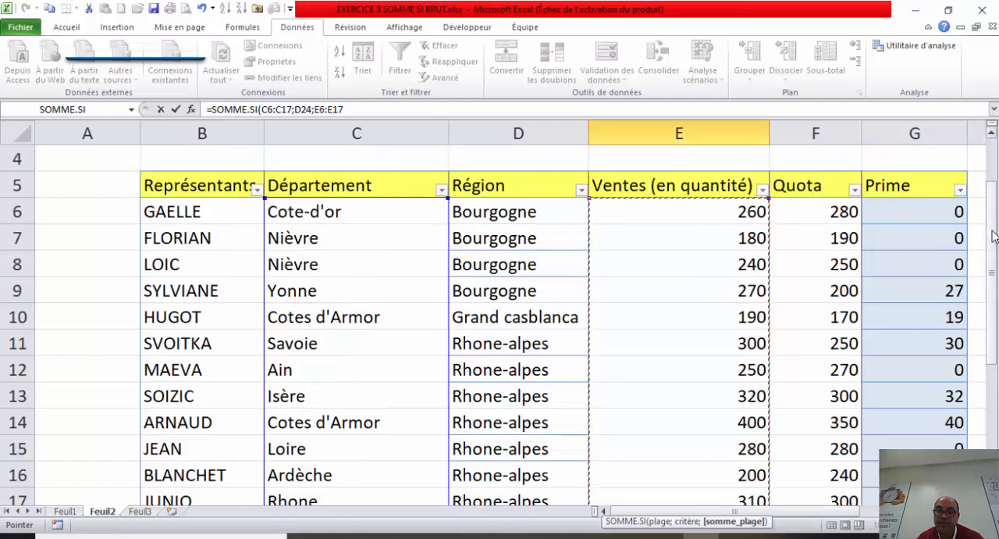
{"action": "left_click_drag", "start_coordinate": [993, 236], "coordinate": [992, 402]}
{"action": "type", "text": ")"}
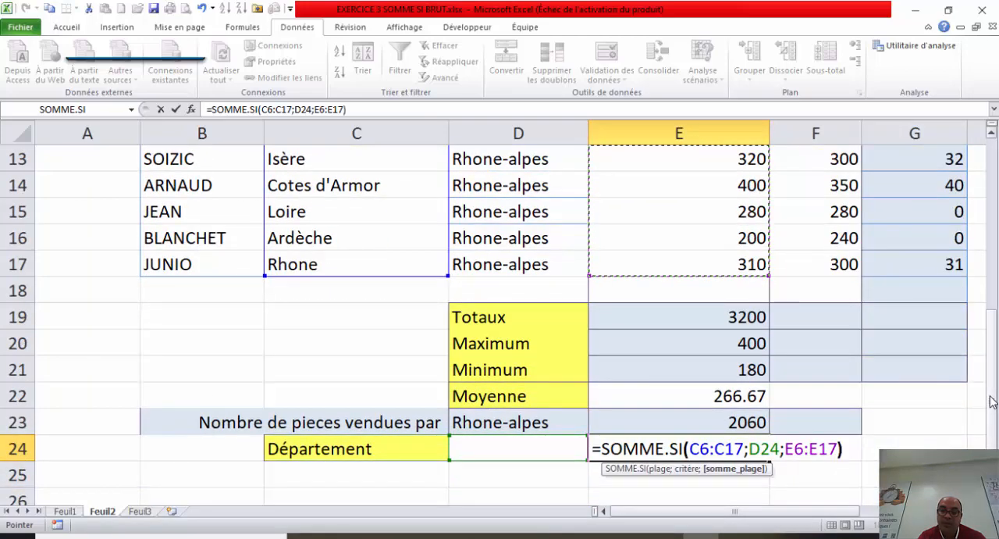
{"action": "key", "text": "Return"}
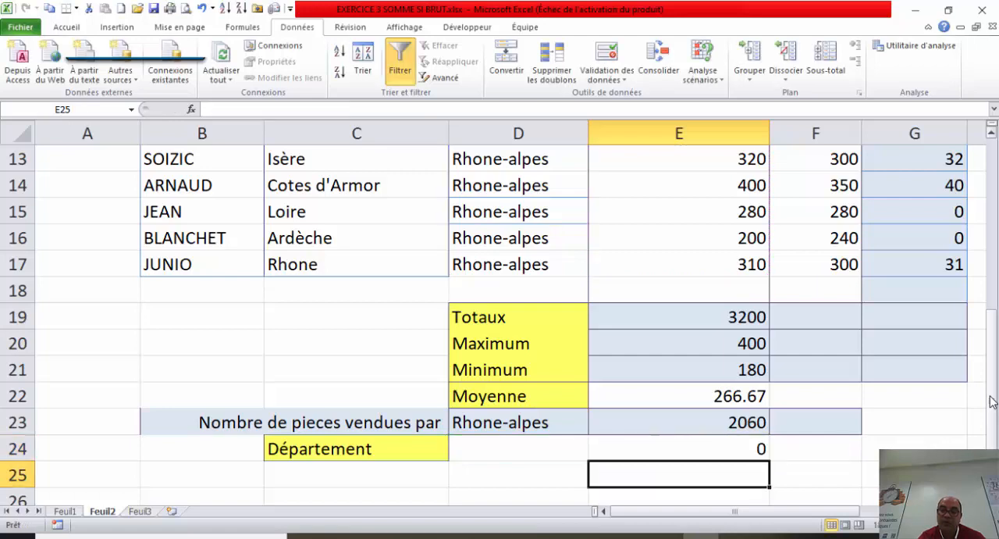
Step: Test the department total by choosing Cote-d'or, Isère and Savoie in turn in D24, and check against the sales table
{"action": "left_click", "coordinate": [537, 446]}
{"action": "left_click", "coordinate": [593, 455]}
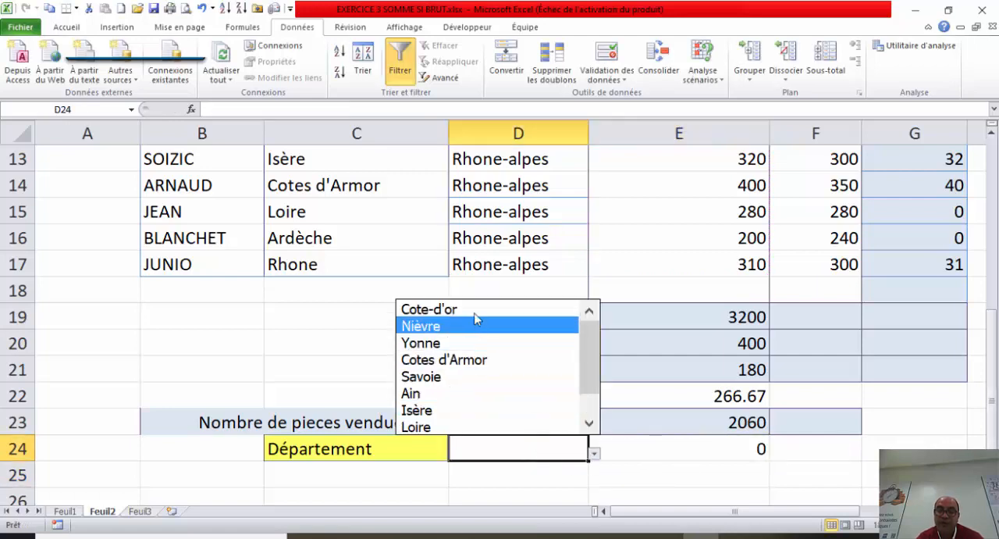
{"action": "left_click", "coordinate": [476, 307]}
{"action": "left_click", "coordinate": [593, 455]}
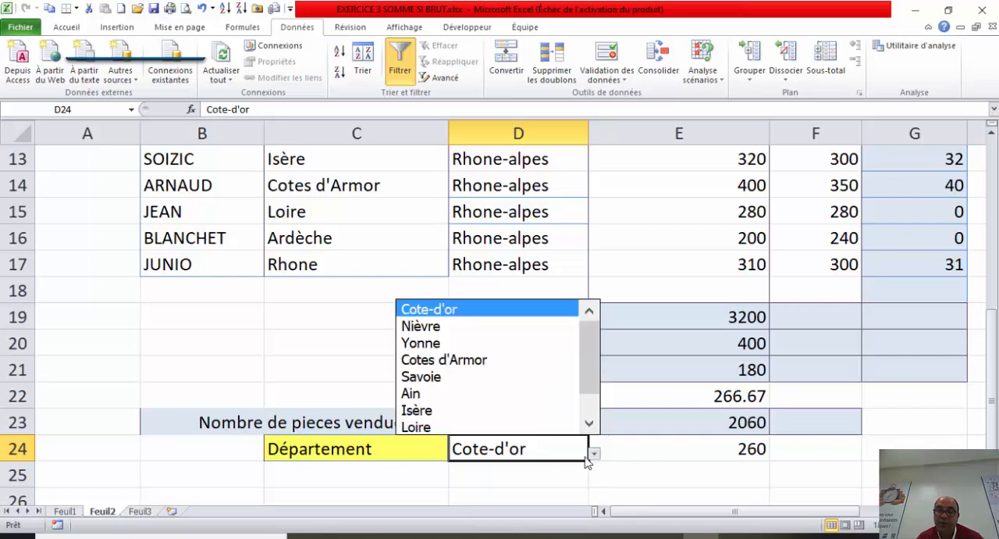
{"action": "left_click", "coordinate": [490, 409]}
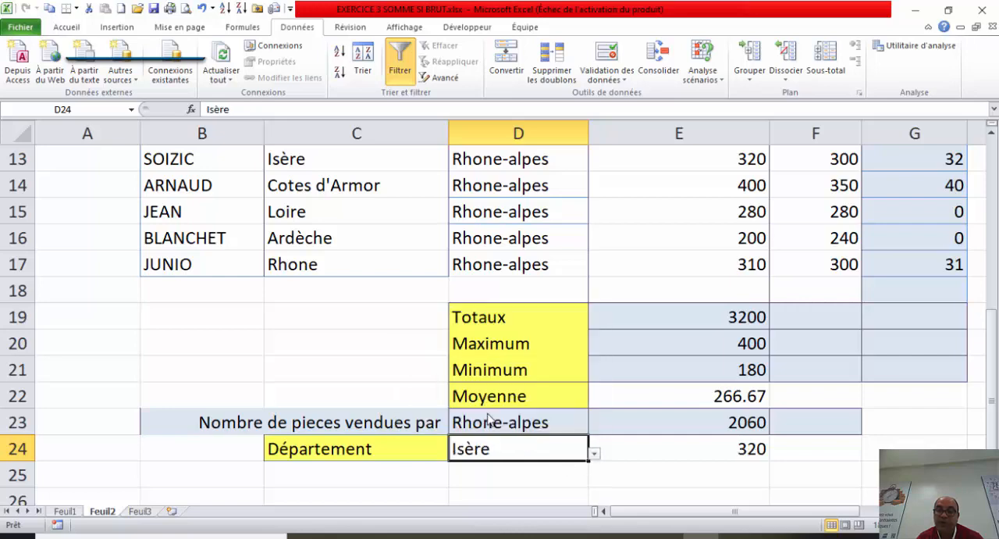
{"action": "left_click", "coordinate": [594, 456]}
{"action": "left_click", "coordinate": [500, 339]}
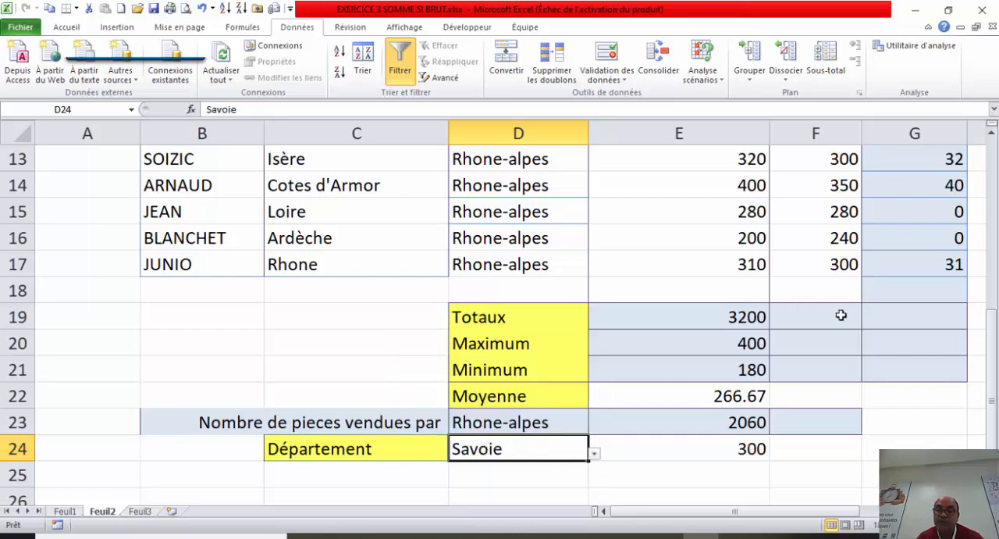
{"action": "left_click_drag", "start_coordinate": [996, 406], "coordinate": [993, 281]}
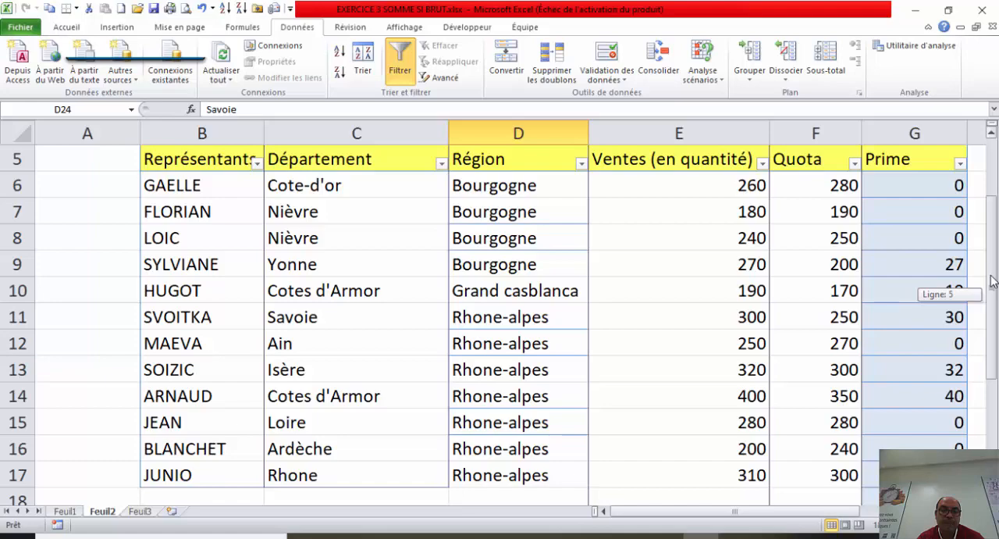
Step: Copy the Représentants header from B5 into C25, under the Département label
{"action": "left_click_drag", "start_coordinate": [993, 285], "coordinate": [992, 295]}
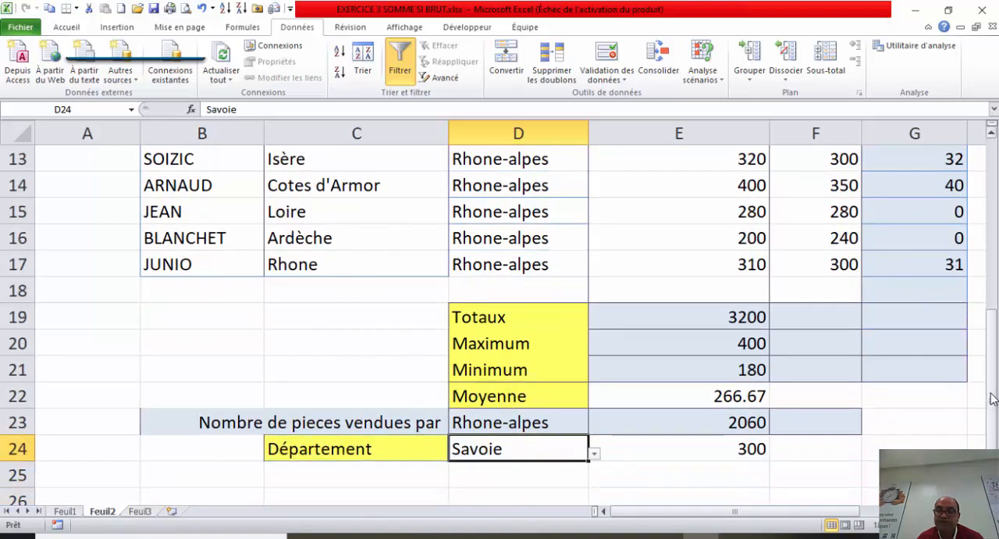
{"action": "left_click_drag", "start_coordinate": [990, 391], "coordinate": [987, 278]}
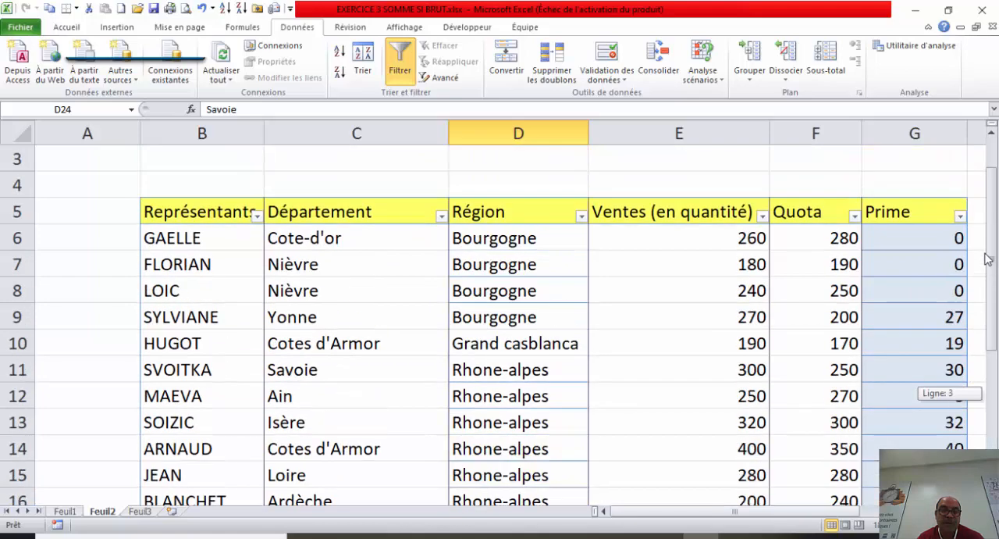
{"action": "left_click", "coordinate": [198, 216]}
{"action": "key", "text": "ctrl+c"}
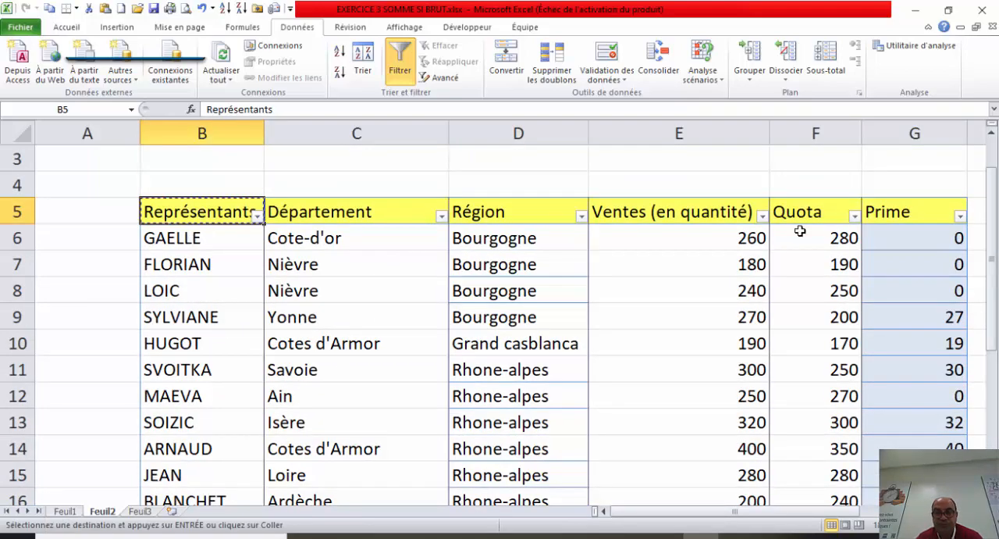
{"action": "left_click_drag", "start_coordinate": [995, 230], "coordinate": [990, 332]}
{"action": "left_click", "coordinate": [319, 482]}
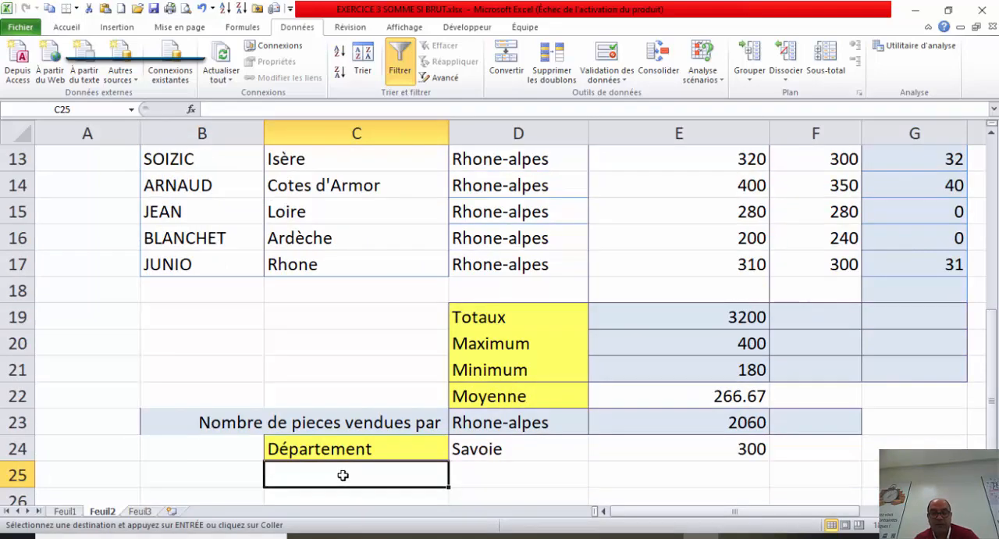
{"action": "key", "text": "ctrl+v"}
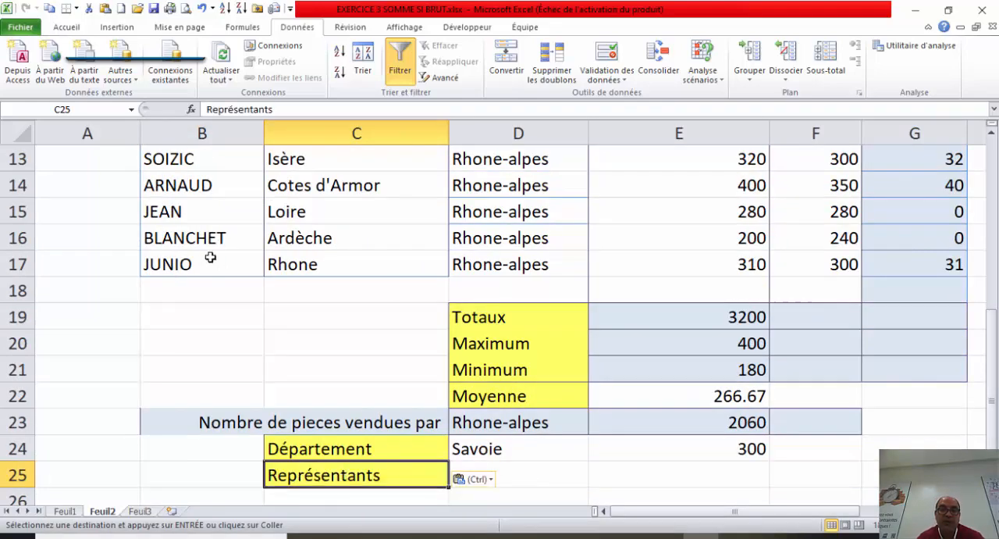
{"action": "left_click_drag", "start_coordinate": [212, 265], "coordinate": [198, 185]}
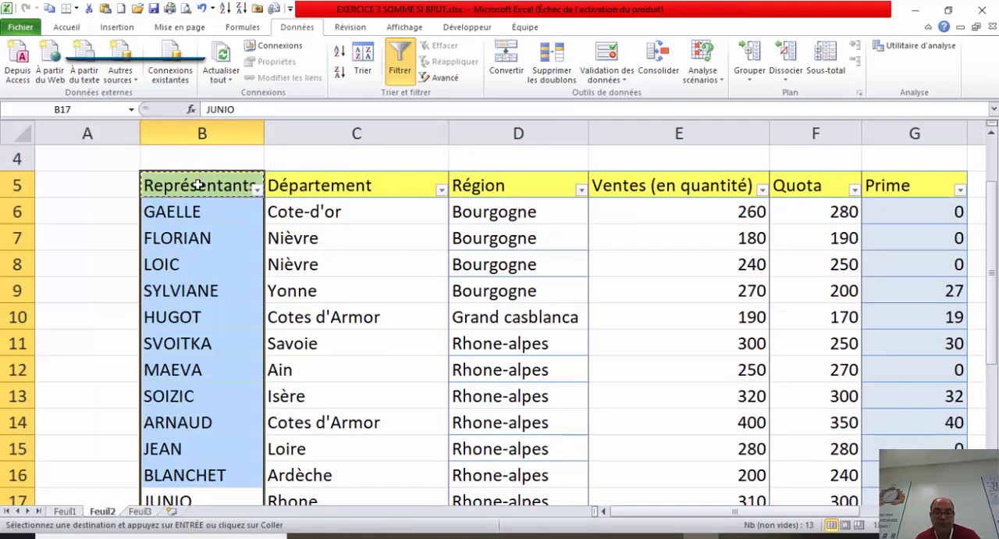
{"action": "scroll", "coordinate": [196, 199], "scroll_direction": "down", "scroll_amount": 2}
{"action": "key", "text": "Escape"}
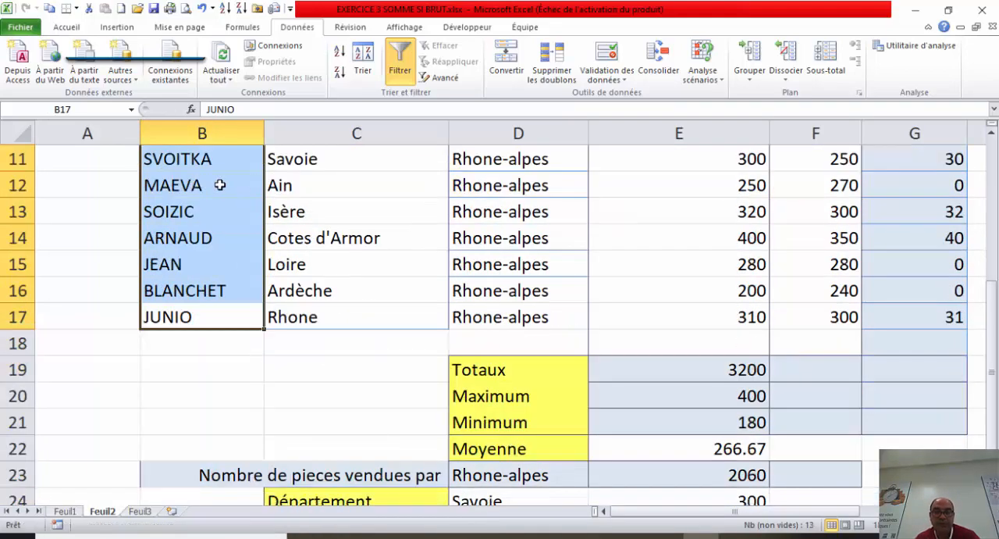
{"action": "left_click_drag", "start_coordinate": [993, 312], "coordinate": [993, 323]}
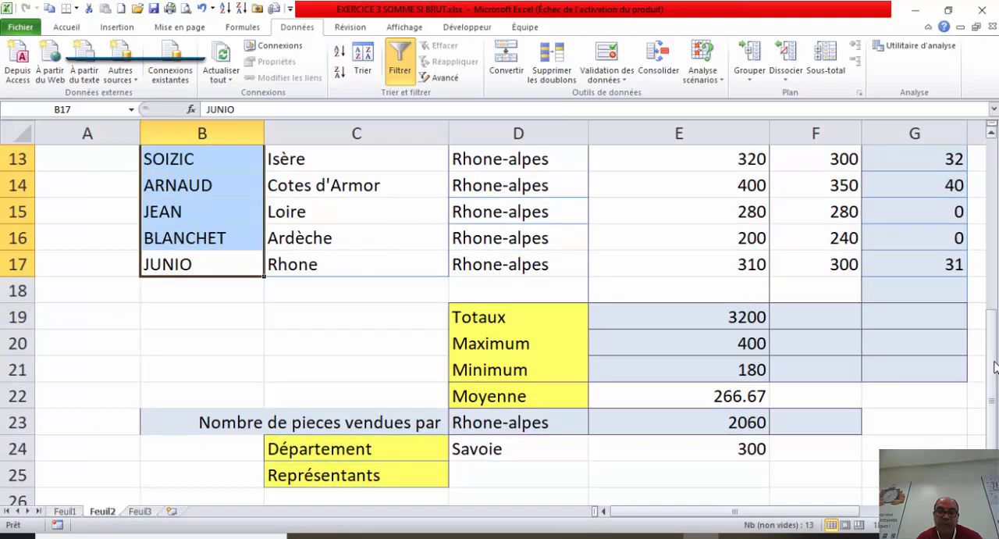
{"action": "left_click_drag", "start_coordinate": [211, 263], "coordinate": [213, 160]}
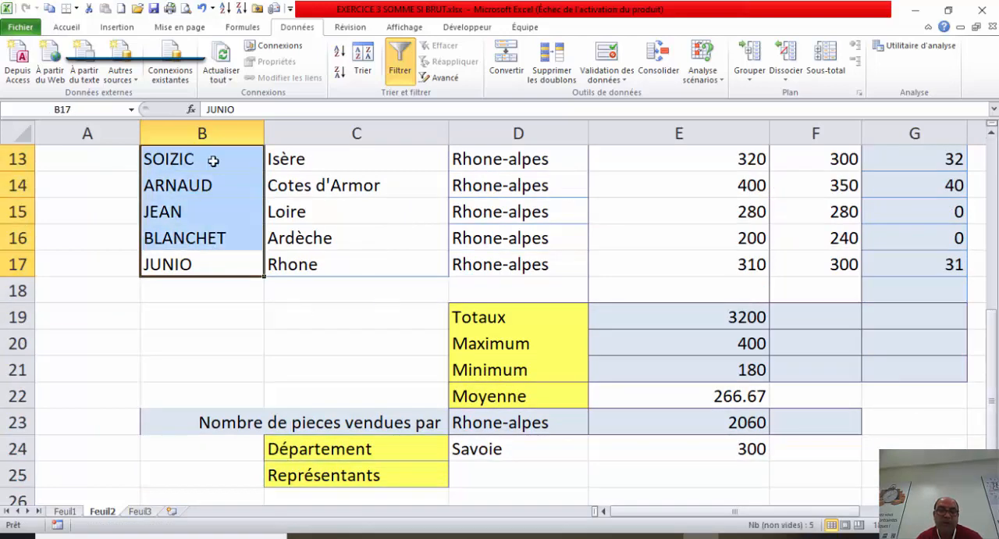
{"action": "left_click", "coordinate": [248, 326]}
Step: Copy the Représentants column B5:B17 and paste it into Feuil3 starting at F2
{"action": "left_click_drag", "start_coordinate": [235, 270], "coordinate": [225, 184]}
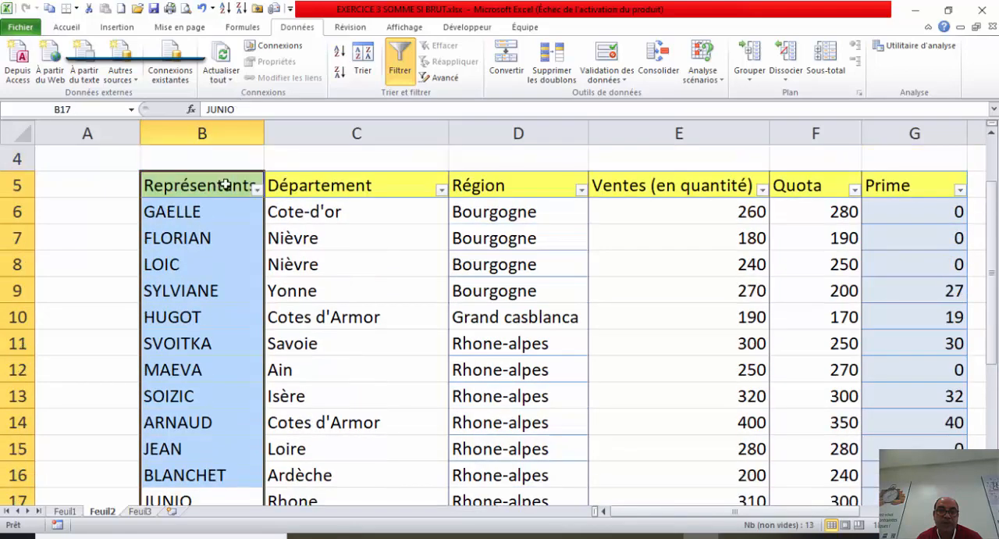
{"action": "key", "text": "ctrl+c"}
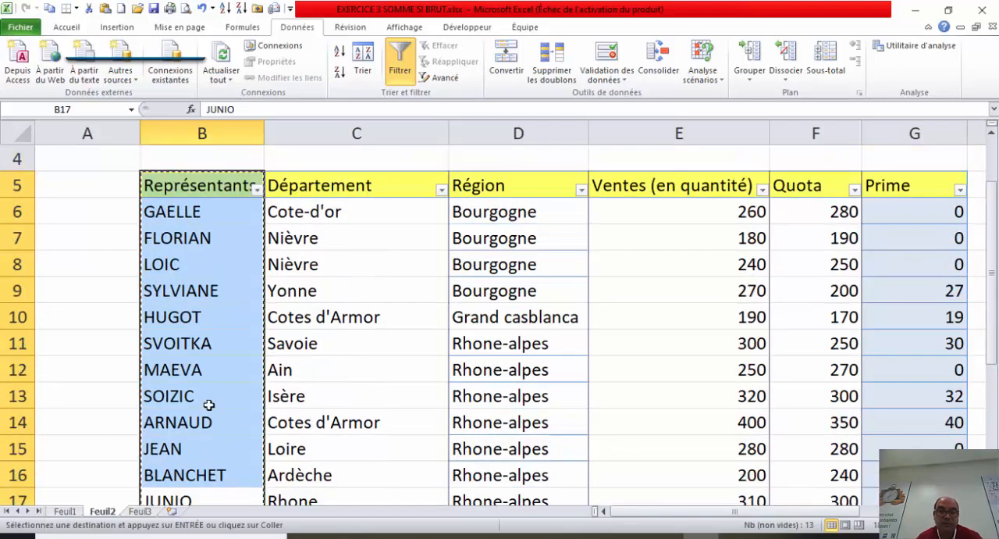
{"action": "left_click", "coordinate": [140, 511]}
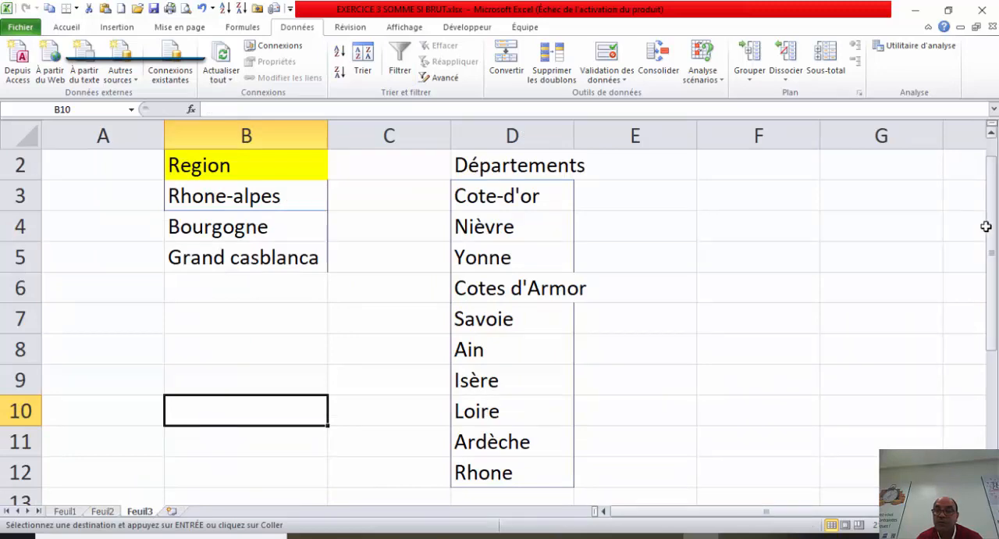
{"action": "left_click_drag", "start_coordinate": [988, 226], "coordinate": [988, 215]}
{"action": "left_click", "coordinate": [790, 200]}
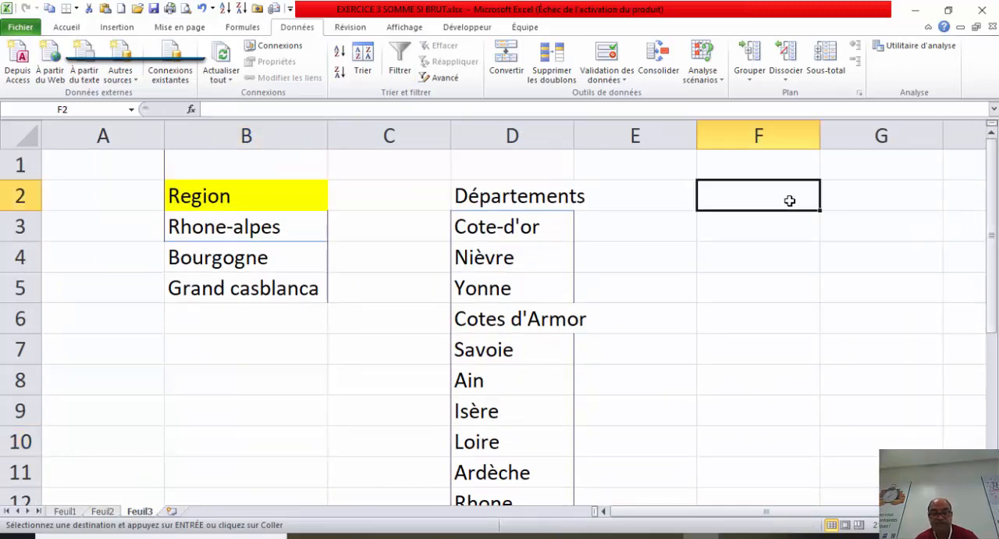
{"action": "key", "text": "ctrl+v"}
{"action": "left_click", "coordinate": [669, 252]}
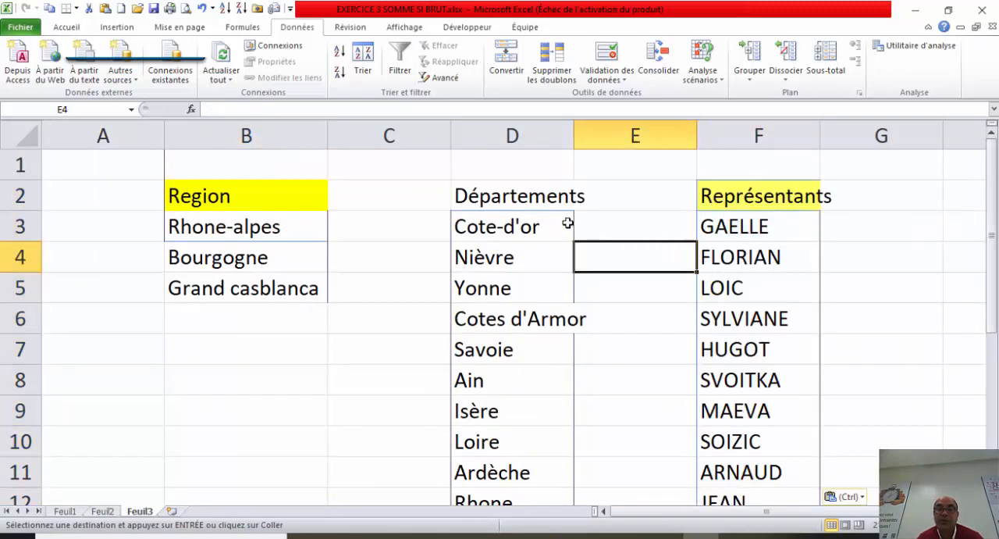
Step: Name the range F3:F14 on Feuil3, holding the representatives without the header, representants
{"action": "left_click_drag", "start_coordinate": [752, 225], "coordinate": [762, 448]}
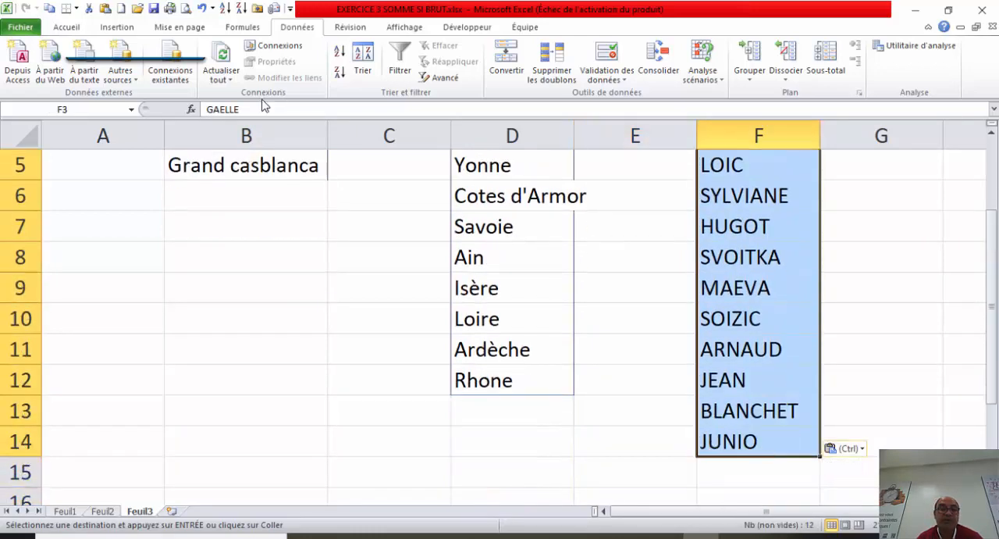
{"action": "left_click", "coordinate": [94, 113]}
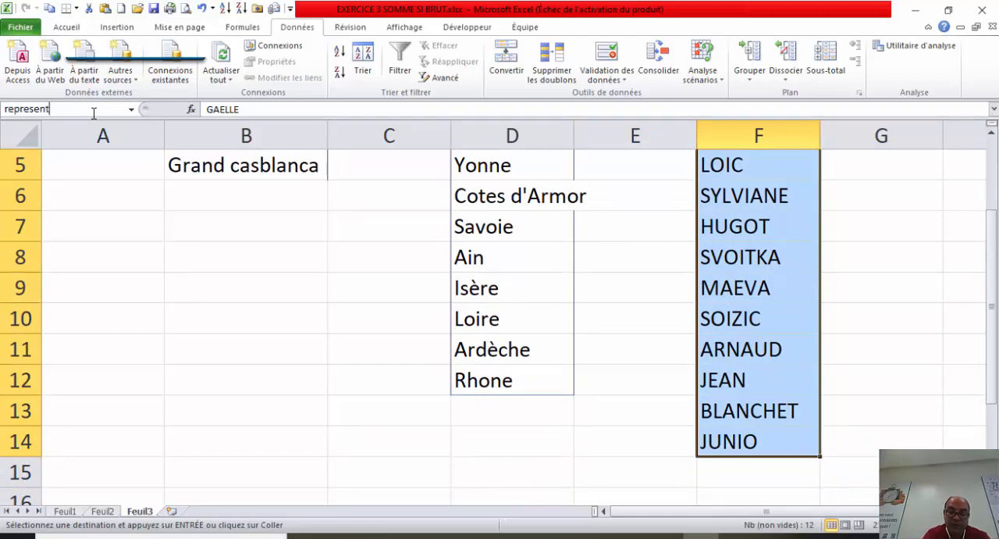
{"action": "type", "text": "representants"}
{"action": "key", "text": "Return"}
Step: Undo the accidental clearing of the first representative's name in F3
{"action": "key", "text": "BackSpace"}
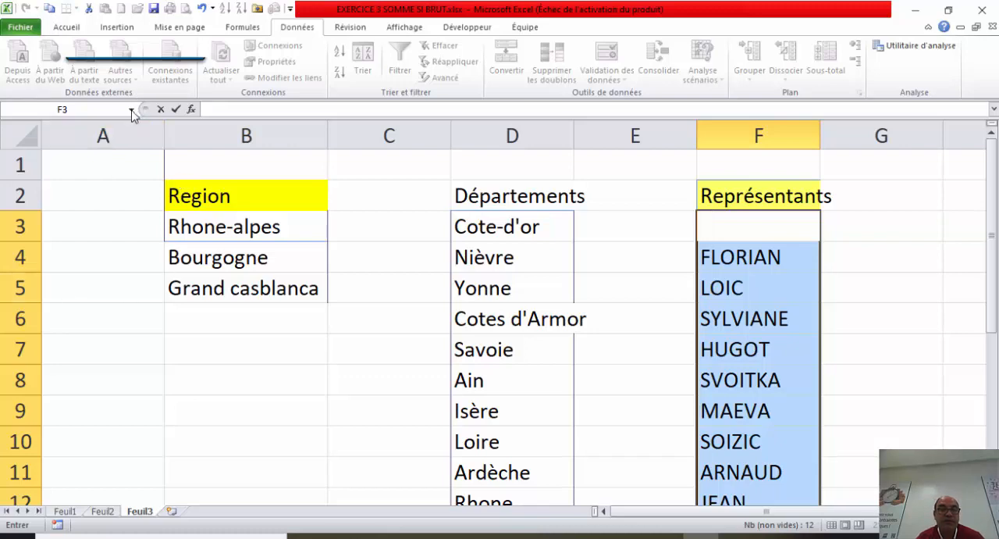
{"action": "left_click", "coordinate": [106, 239]}
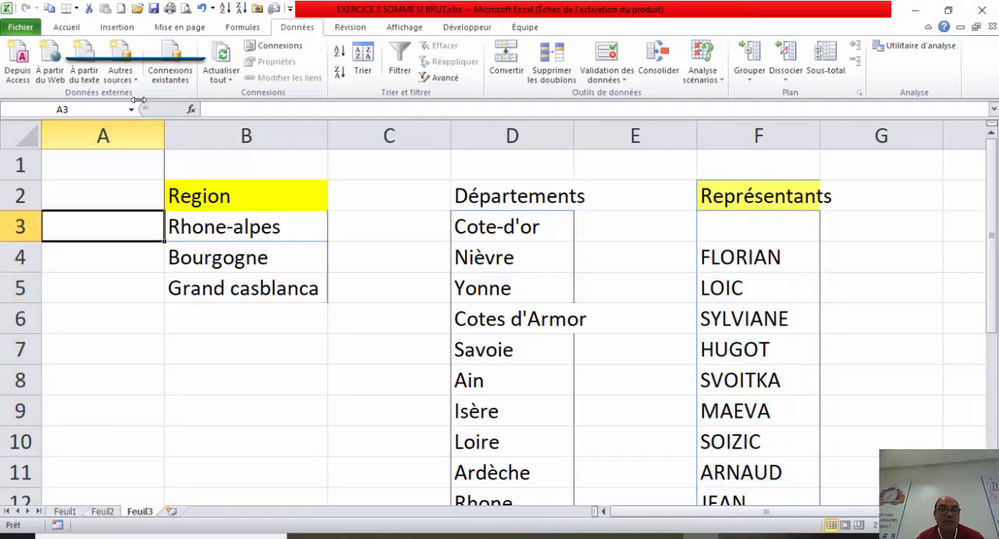
{"action": "left_click", "coordinate": [131, 109]}
{"action": "left_click", "coordinate": [94, 152]}
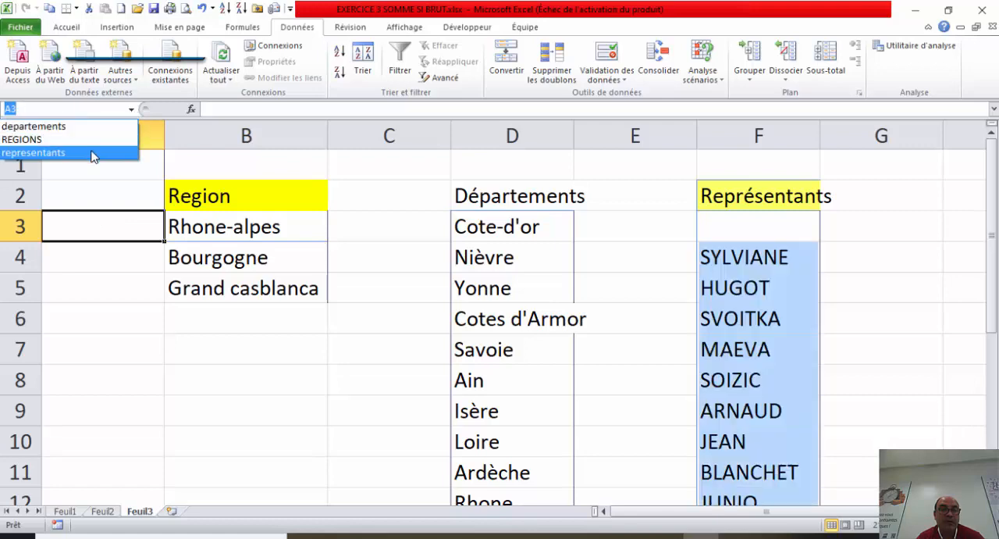
{"action": "left_click", "coordinate": [853, 246]}
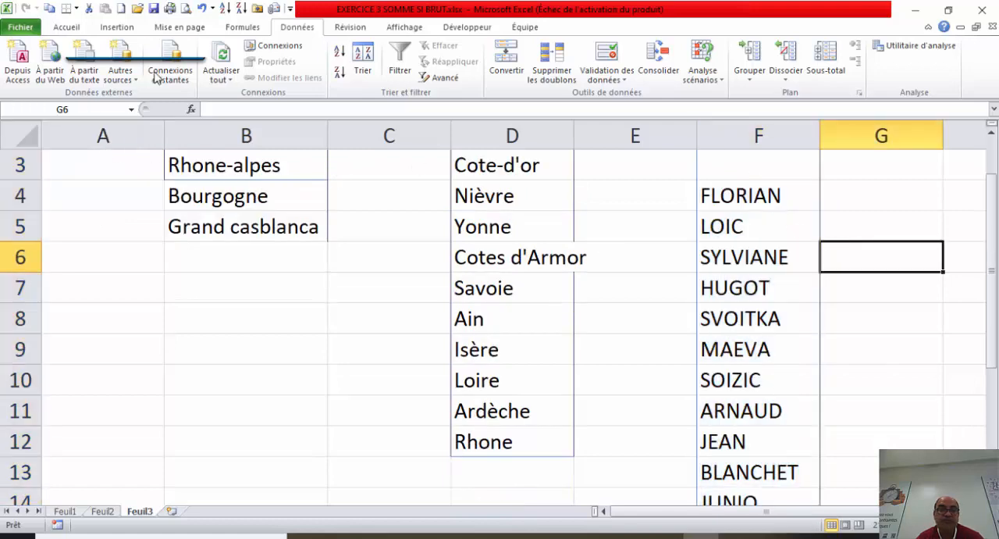
{"action": "left_click", "coordinate": [203, 9]}
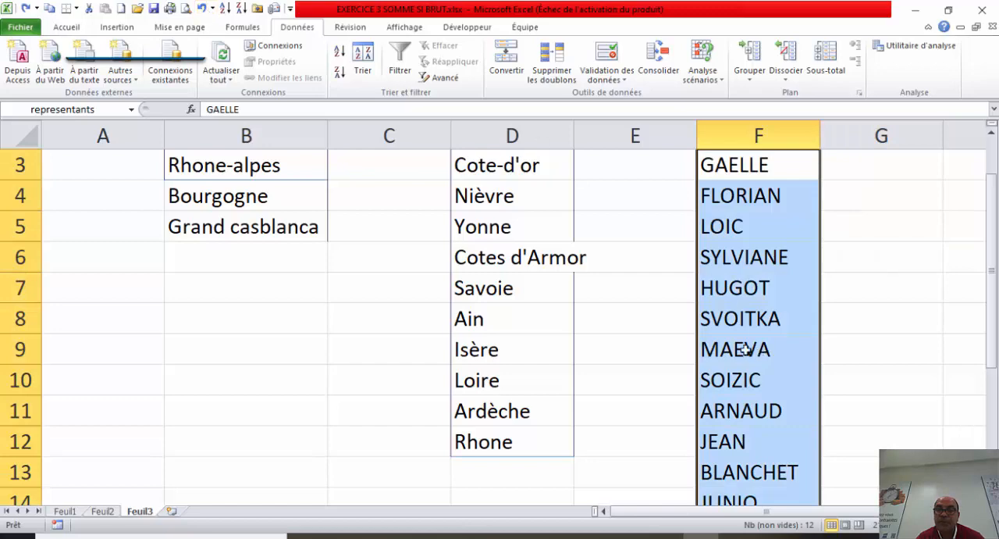
Step: Check the cells covered by the named range representants on Feuil3
{"action": "left_click", "coordinate": [629, 337]}
{"action": "left_click", "coordinate": [132, 111]}
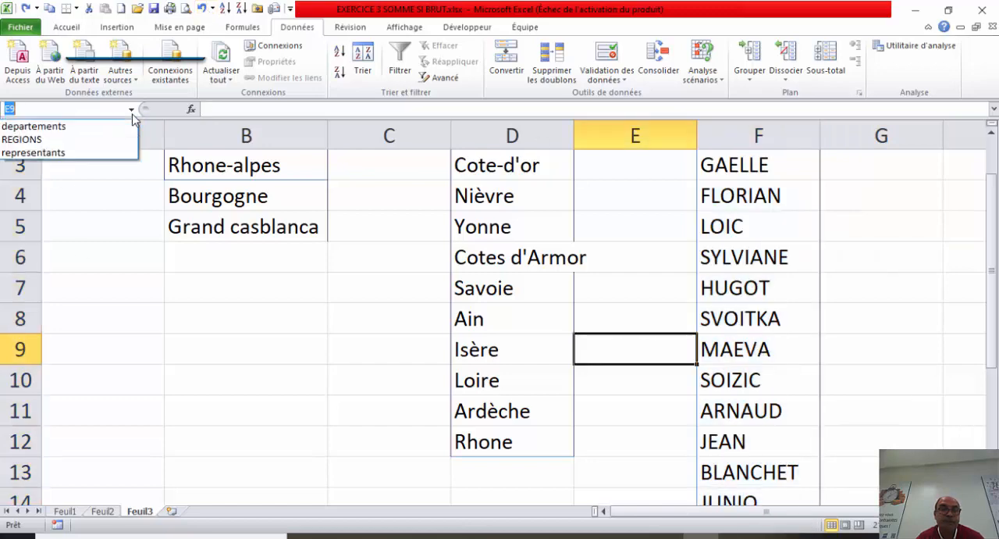
{"action": "left_click", "coordinate": [91, 156]}
{"action": "left_click", "coordinate": [79, 109]}
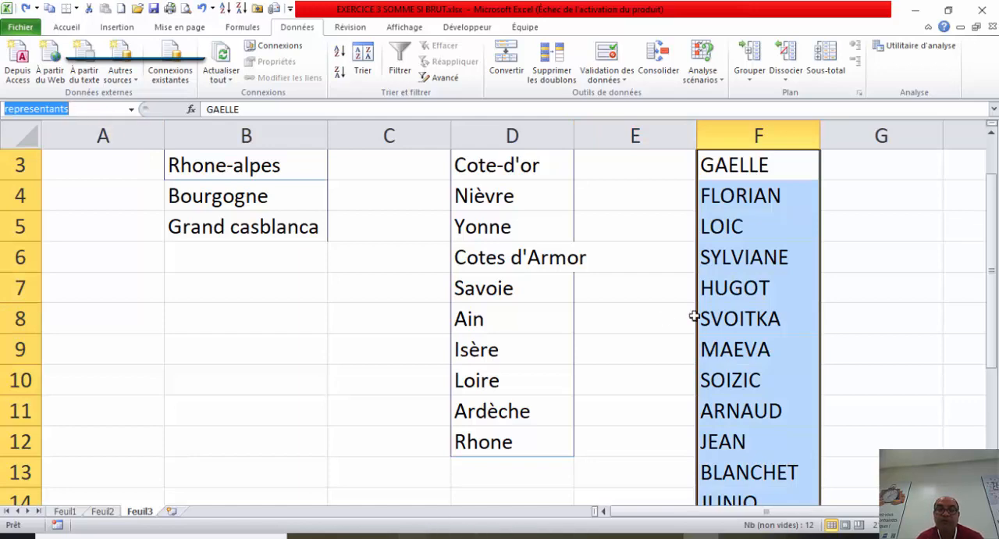
Step: Restrict D25 on Feuil2 to a drop-down list with the source =representants, and check the entries it offers
{"action": "left_click", "coordinate": [103, 510]}
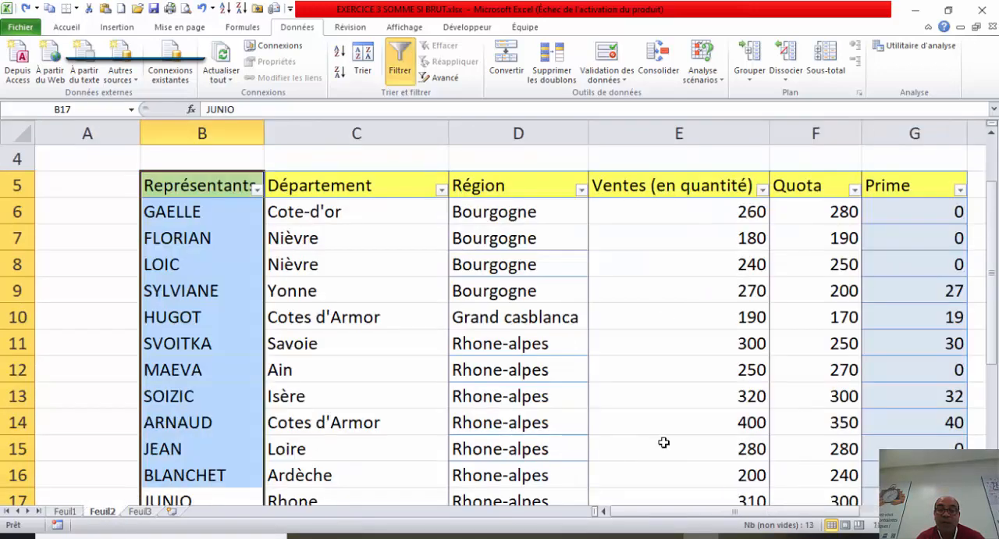
{"action": "left_click_drag", "start_coordinate": [991, 273], "coordinate": [992, 313]}
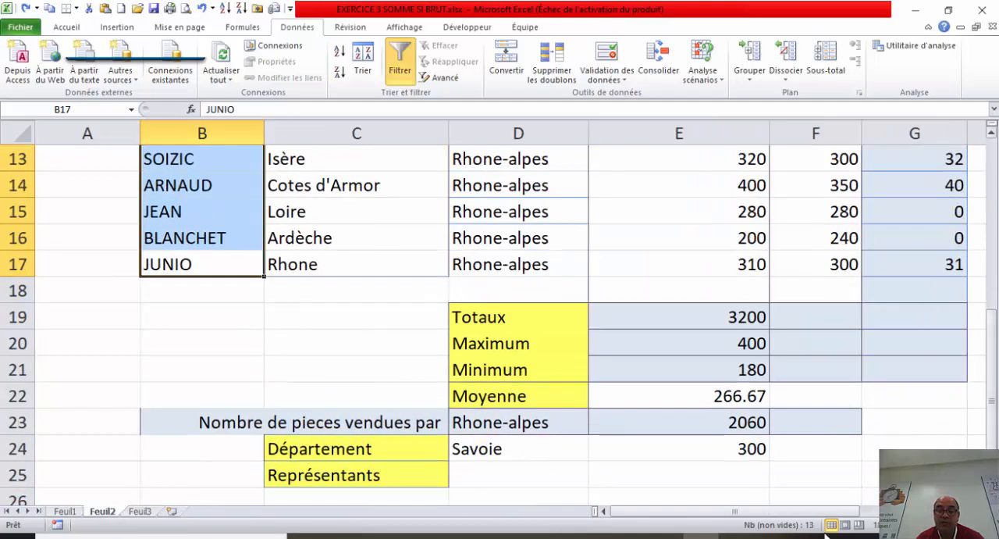
{"action": "left_click", "coordinate": [544, 470]}
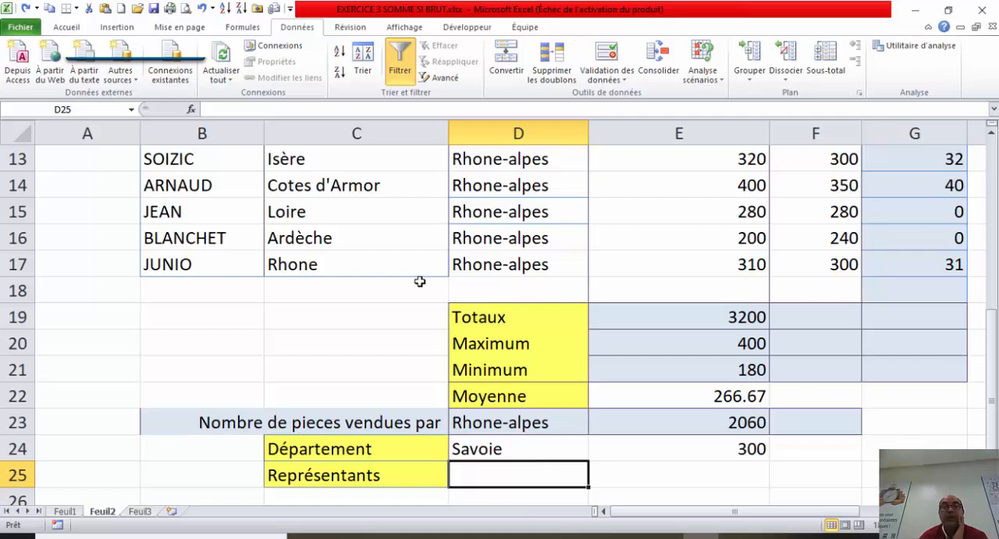
{"action": "left_click", "coordinate": [614, 64]}
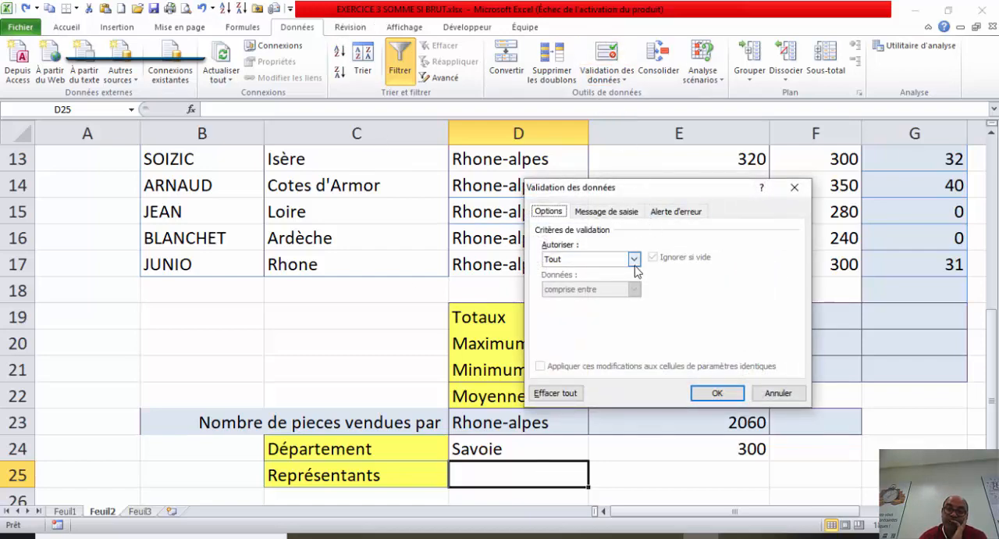
{"action": "left_click", "coordinate": [634, 259]}
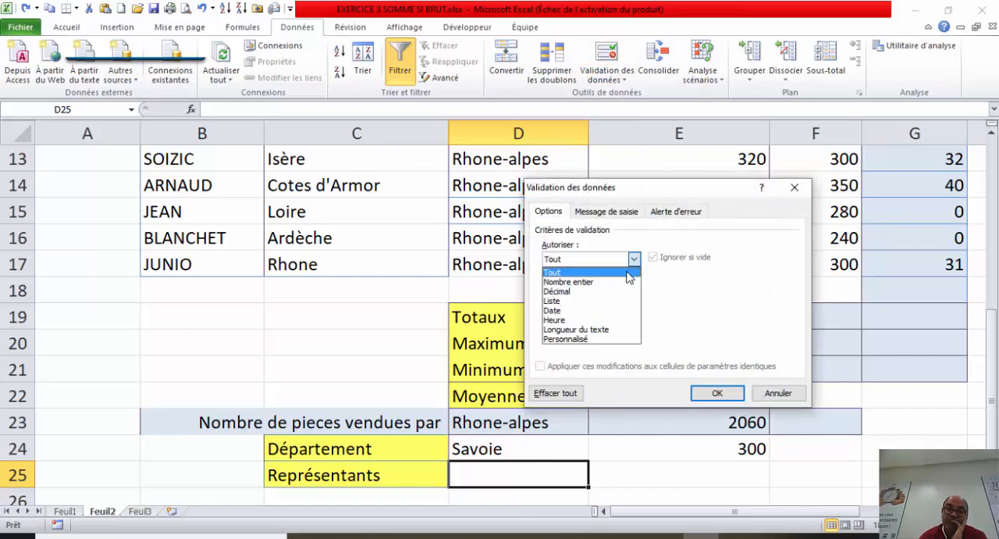
{"action": "left_click", "coordinate": [596, 301]}
{"action": "left_click", "coordinate": [599, 317]}
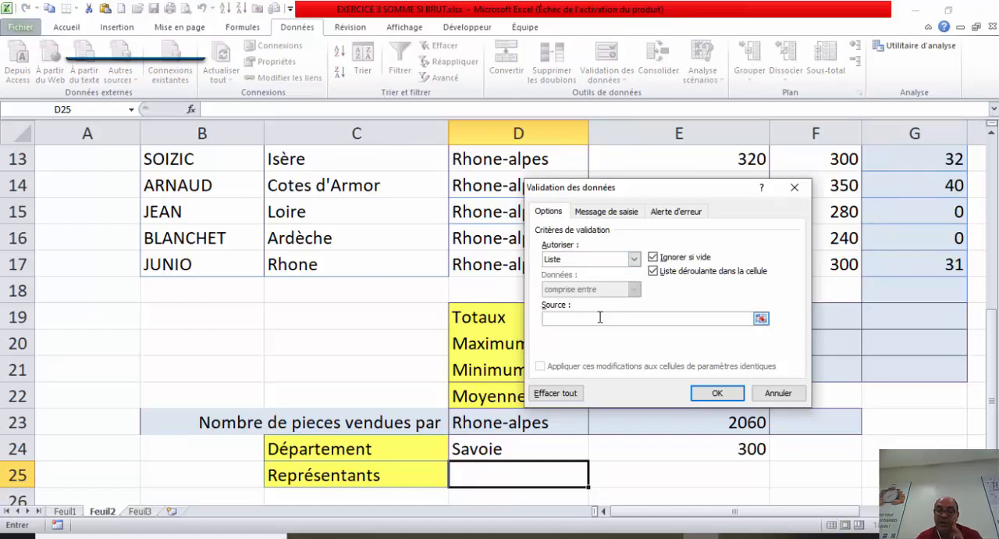
{"action": "type", "text": "=representants"}
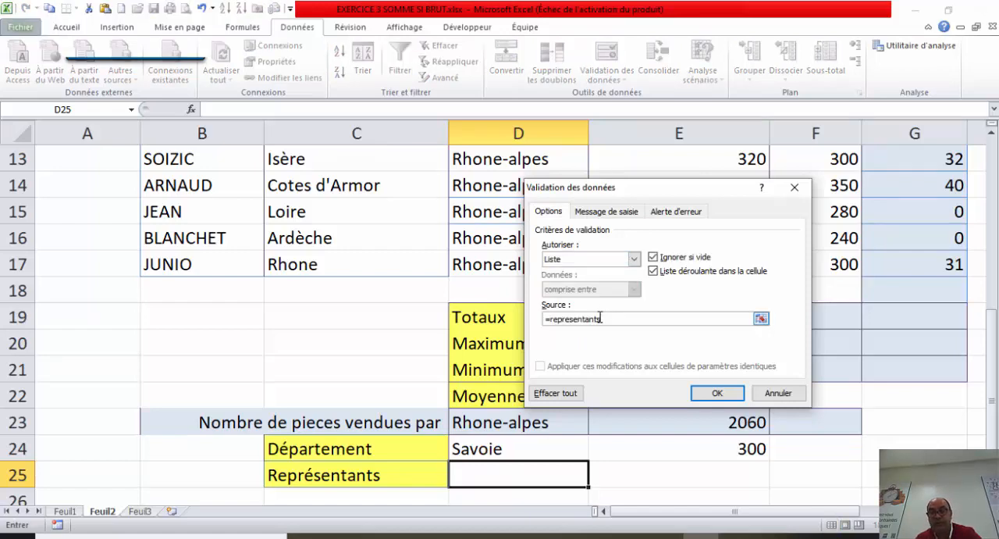
{"action": "left_click", "coordinate": [718, 395]}
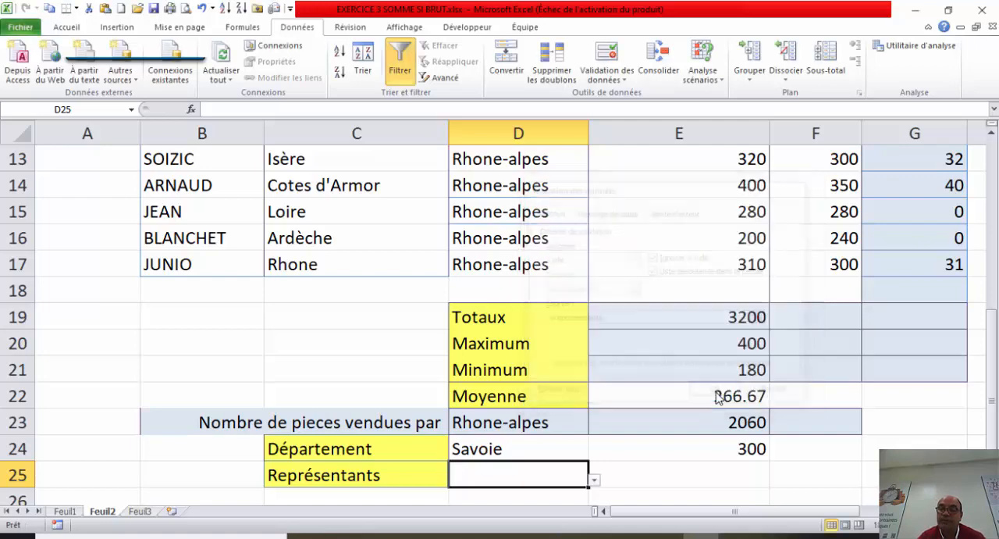
{"action": "left_click", "coordinate": [593, 481]}
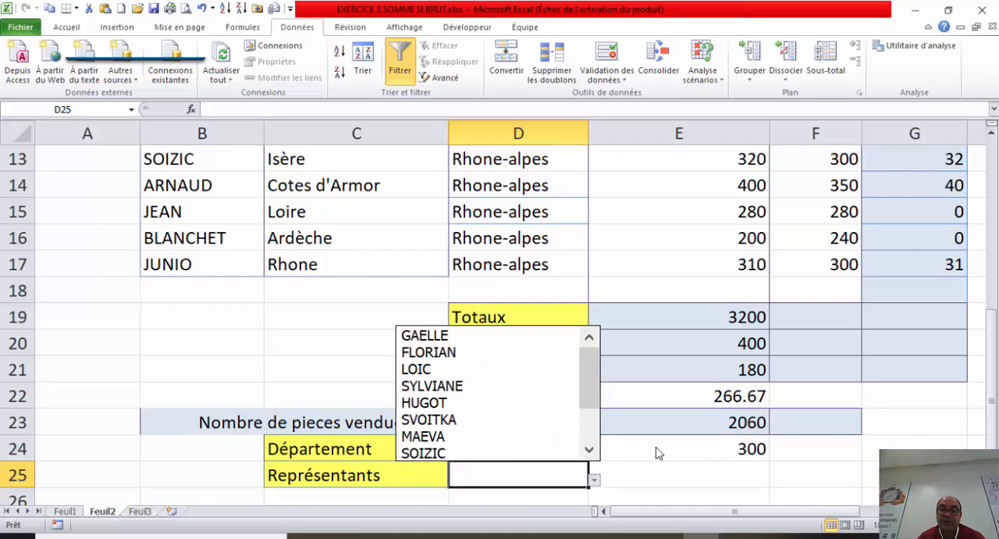
{"action": "left_click", "coordinate": [674, 473]}
Step: Enter =SOMME.SI(B6:B17;D25;E6:E17) in E25 to total the pieces sold by the representative chosen in D25
{"action": "left_click", "coordinate": [674, 474]}
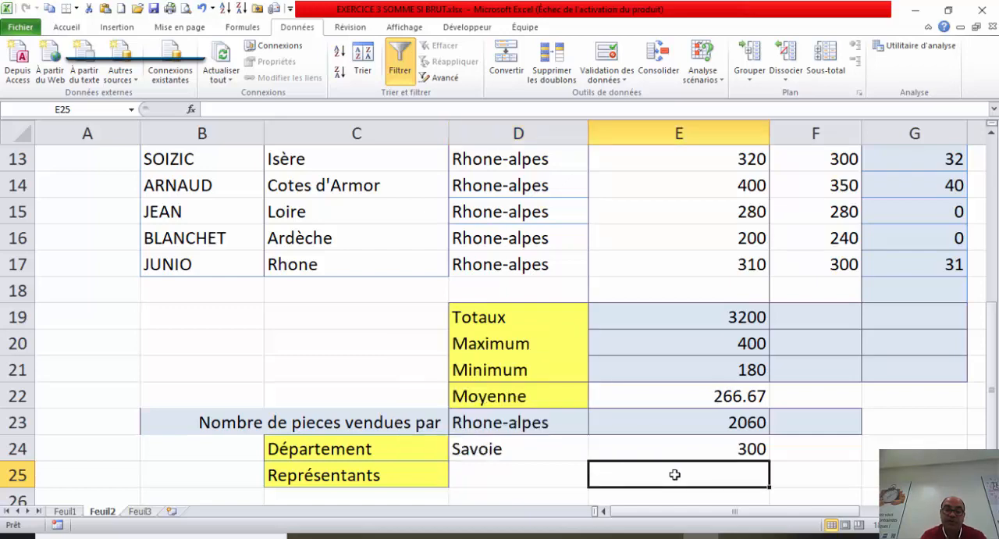
{"action": "type", "text": "="}
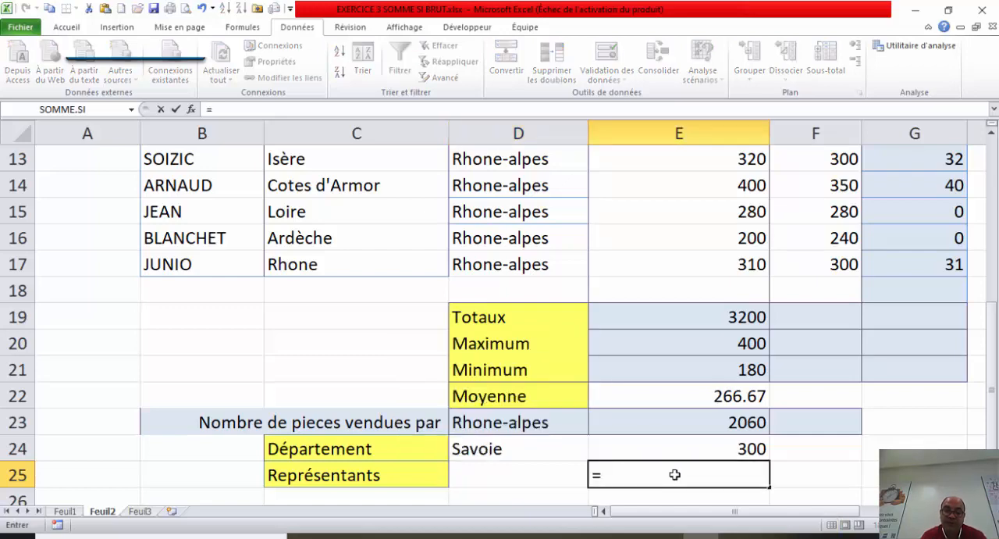
{"action": "type", "text": "s"}
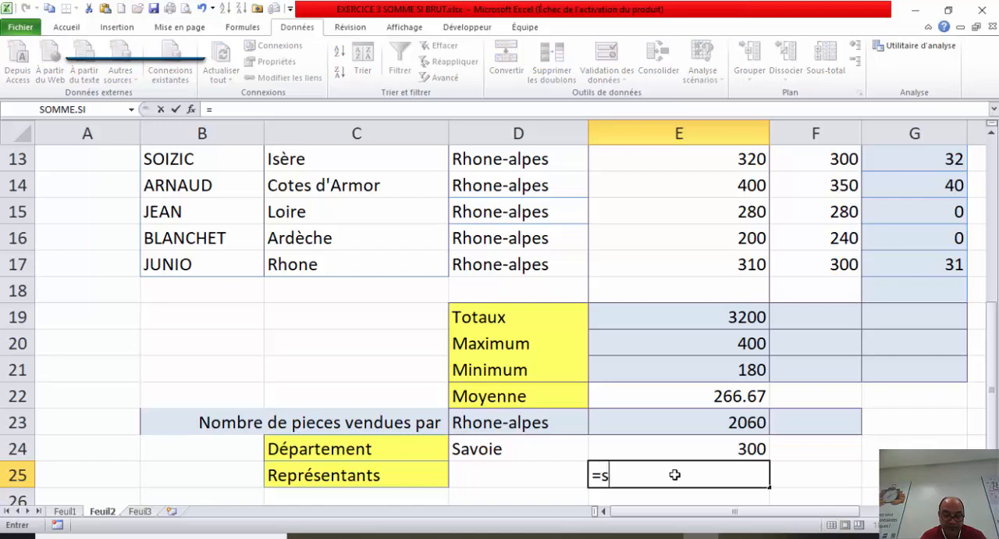
{"action": "type", "text": "om"}
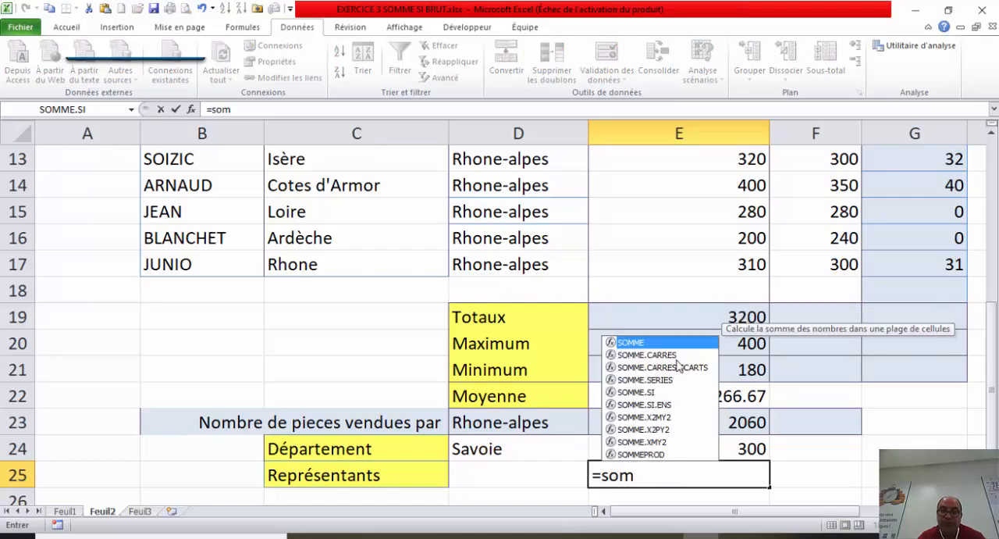
{"action": "double_click", "coordinate": [645, 392]}
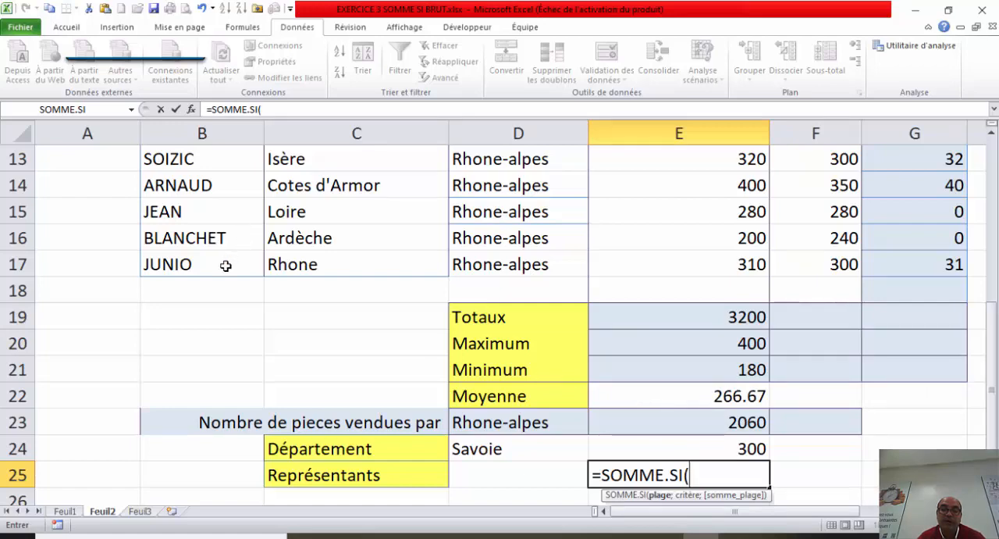
{"action": "left_click_drag", "start_coordinate": [225, 265], "coordinate": [216, 214]}
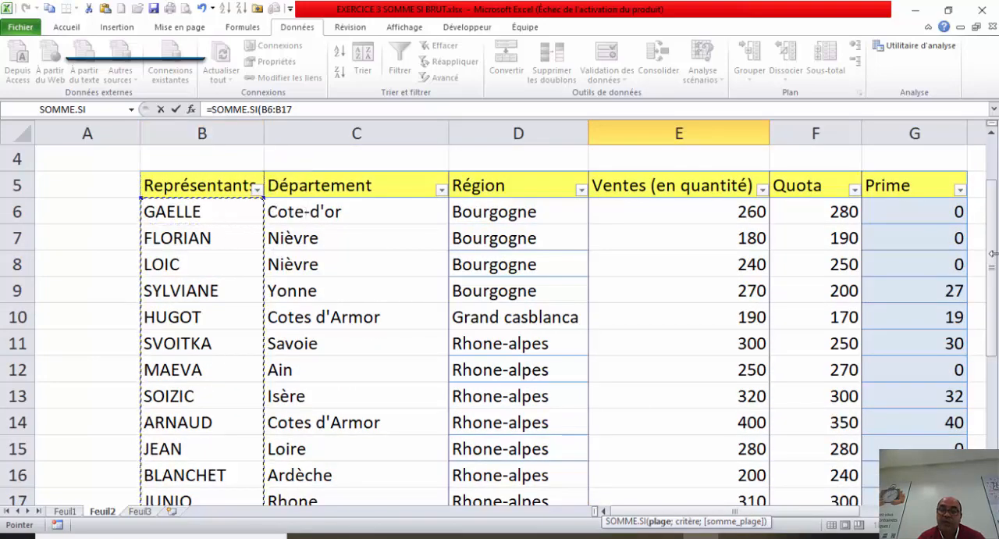
{"action": "left_click_drag", "start_coordinate": [994, 269], "coordinate": [994, 312]}
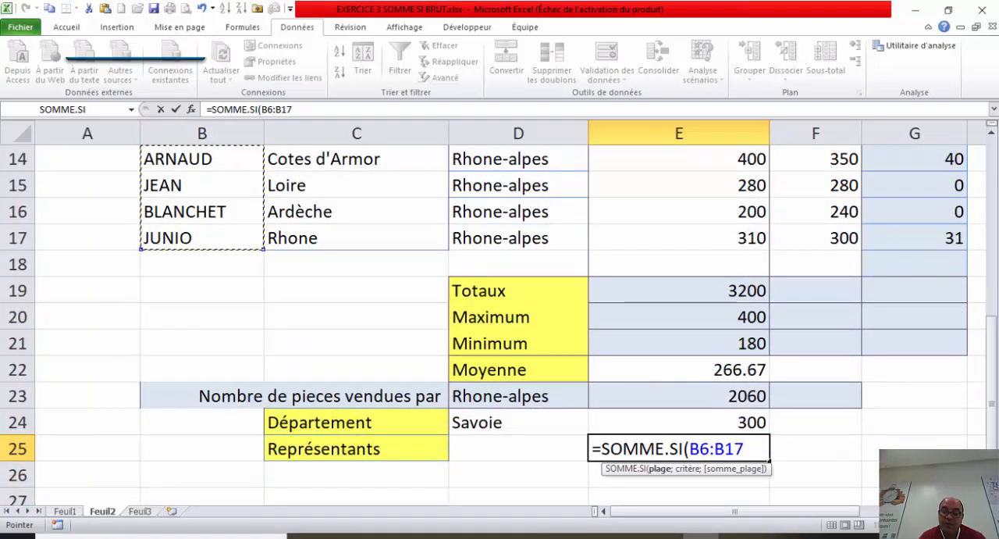
{"action": "type", "text": ";"}
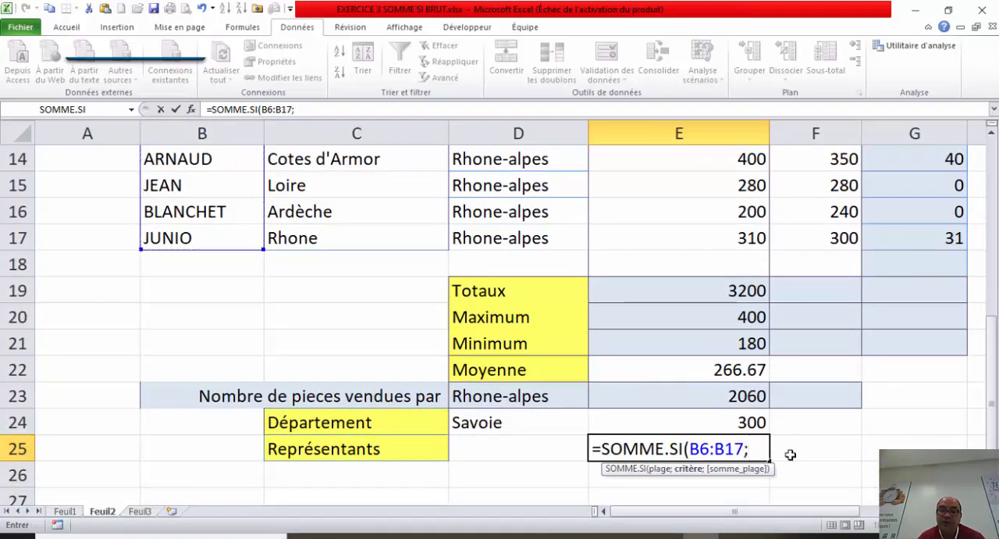
{"action": "left_click", "coordinate": [534, 449]}
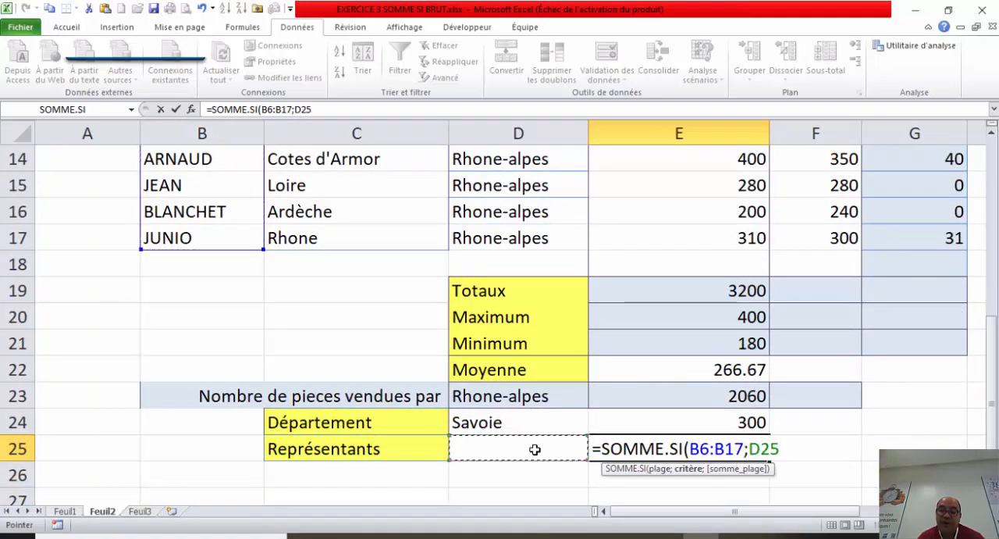
{"action": "type", "text": ";"}
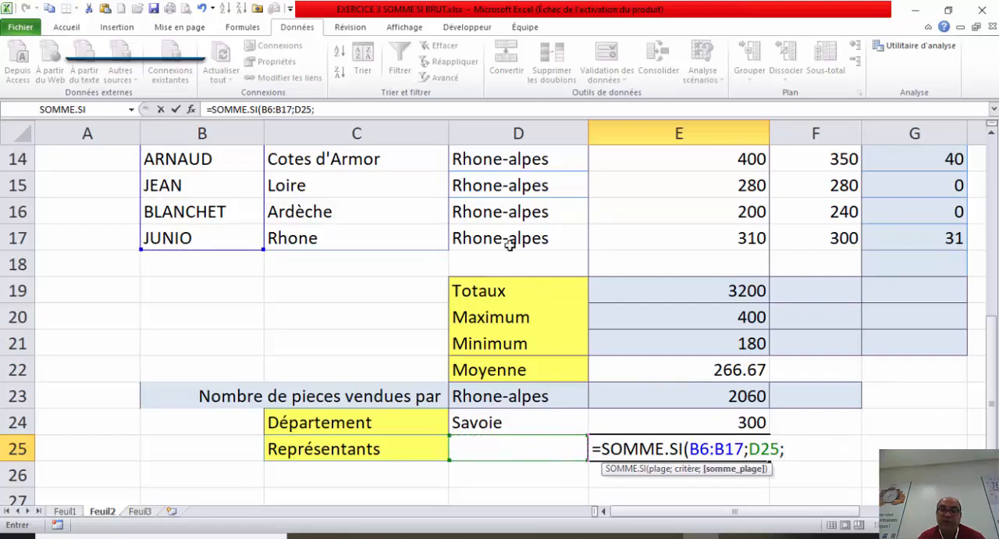
{"action": "left_click", "coordinate": [665, 226]}
{"action": "mouse_move", "coordinate": [665, 227]}
{"action": "left_mouse_down"}
{"action": "mouse_move", "coordinate": [662, 152]}
{"action": "mouse_move", "coordinate": [674, 125]}
{"action": "mouse_move", "coordinate": [658, 212]}
{"action": "left_mouse_up"}
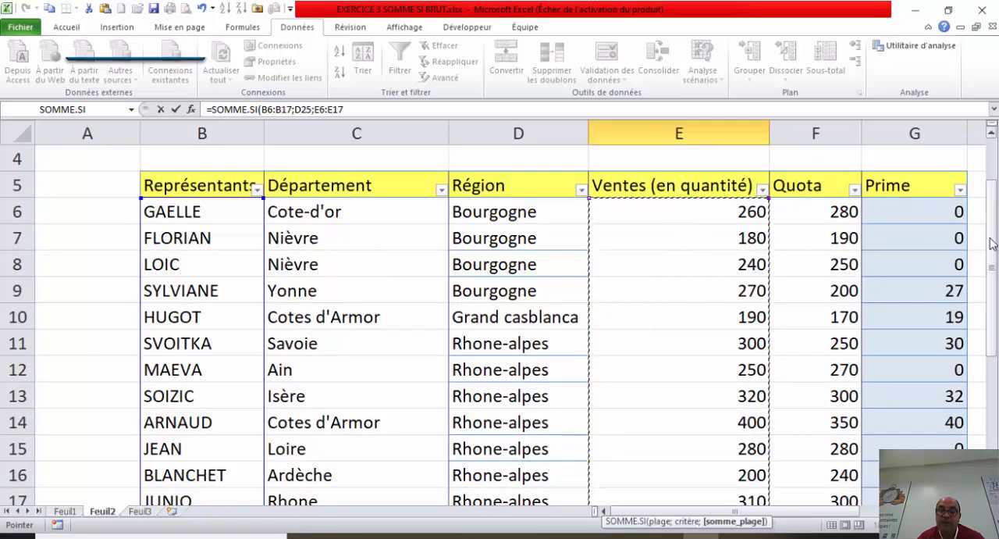
{"action": "left_click_drag", "start_coordinate": [994, 228], "coordinate": [991, 234]}
{"action": "type", "text": ")"}
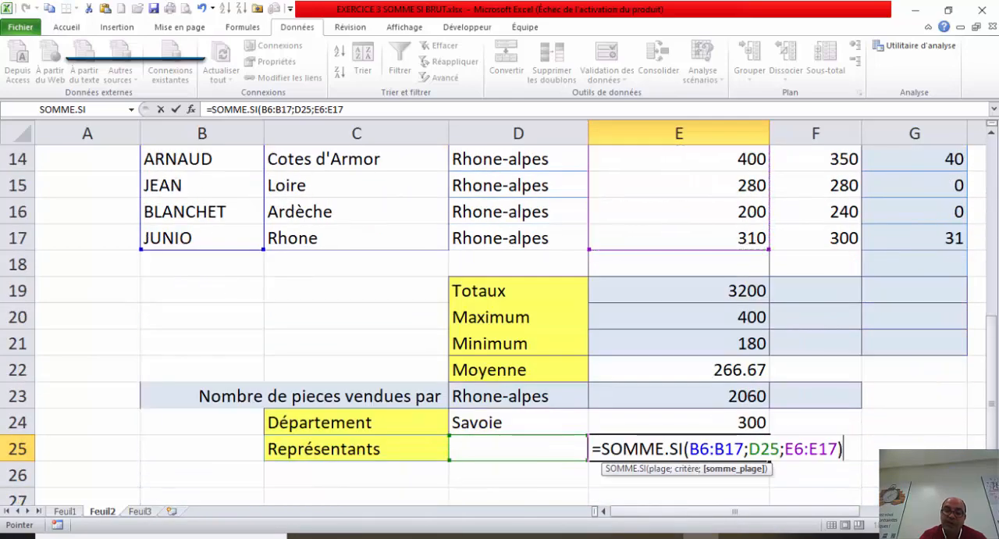
{"action": "key", "text": "Return"}
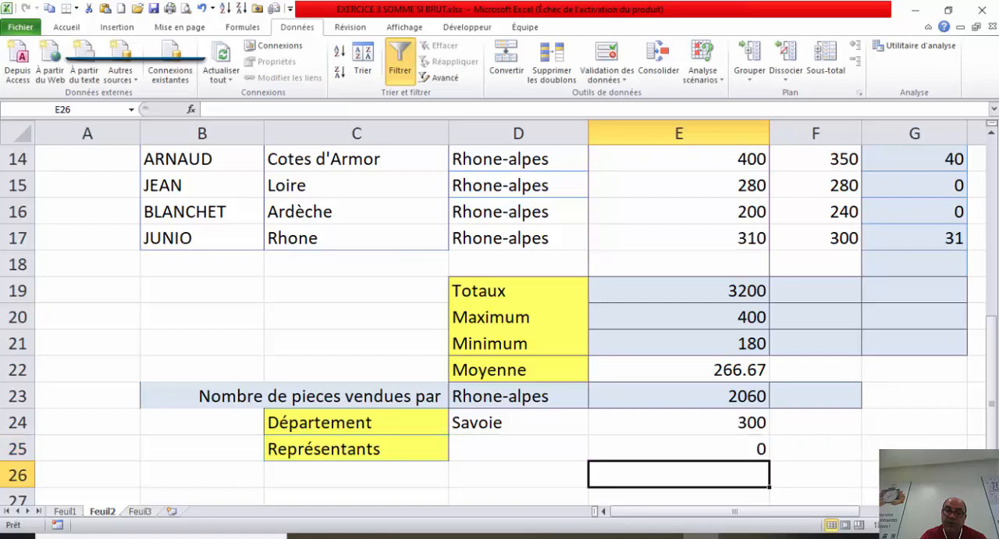
Step: Test the E25 total by choosing three different representatives in turn from D25's drop-down list, ending with the one for Loire
{"action": "left_click", "coordinate": [526, 445]}
{"action": "left_click", "coordinate": [595, 454]}
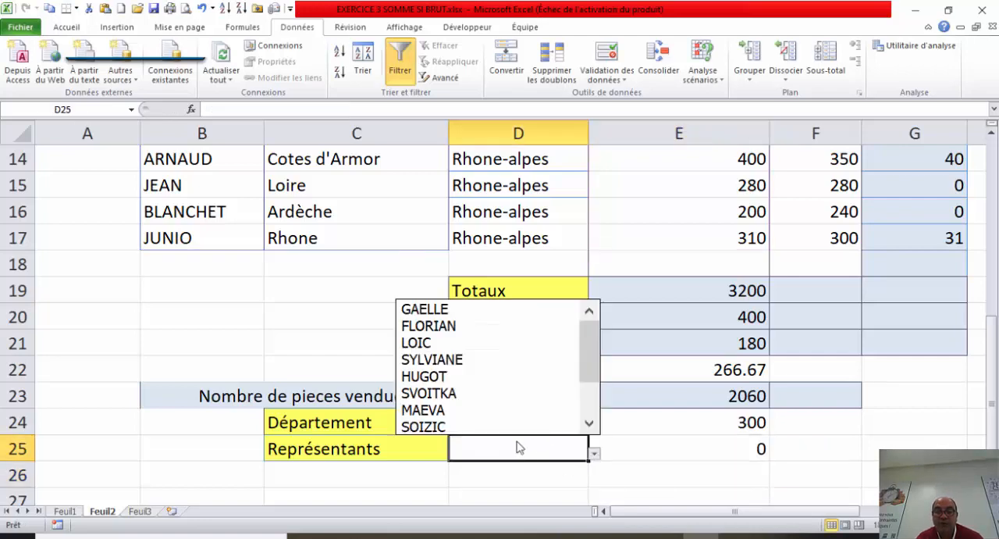
{"action": "left_click", "coordinate": [467, 377]}
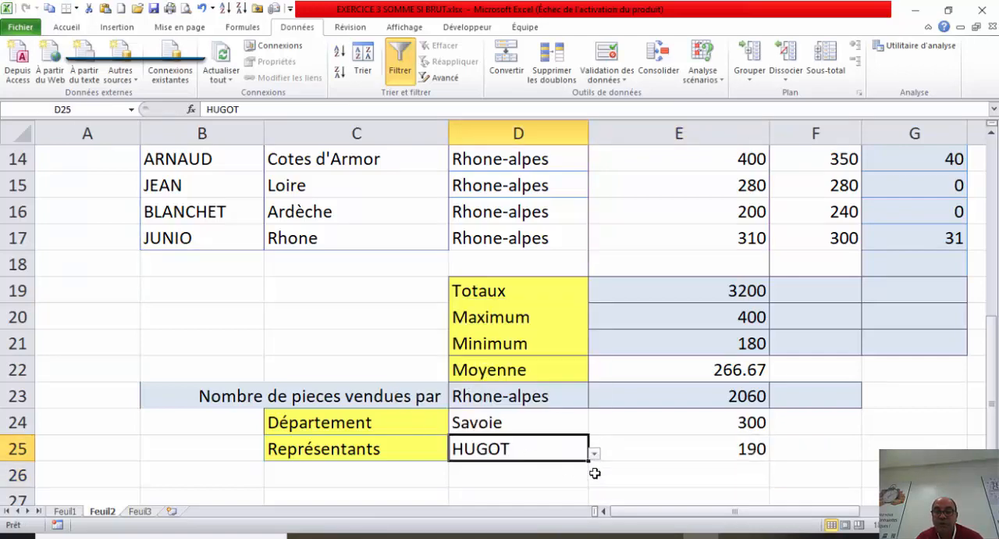
{"action": "left_click", "coordinate": [594, 453]}
{"action": "left_click", "coordinate": [494, 428]}
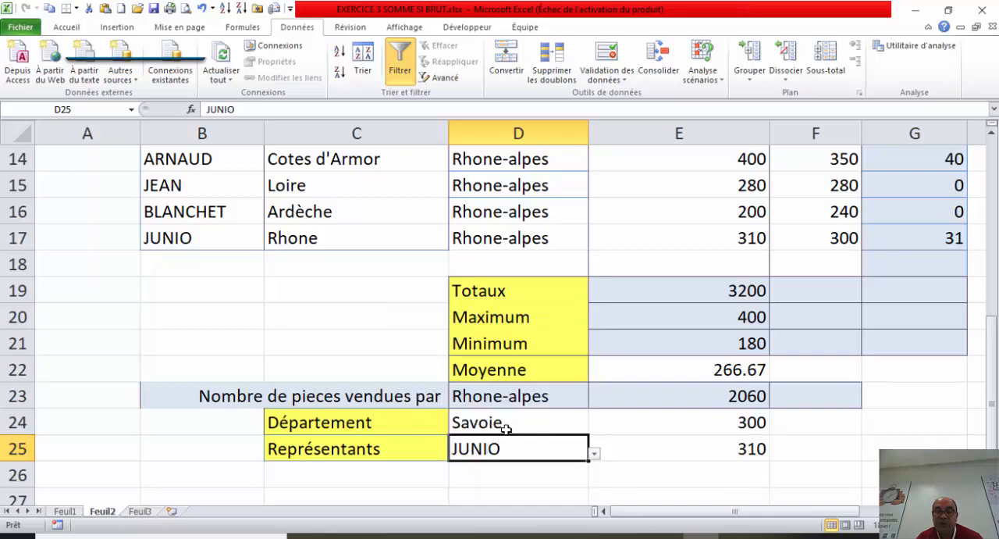
{"action": "left_click", "coordinate": [595, 454]}
{"action": "left_click", "coordinate": [503, 396]}
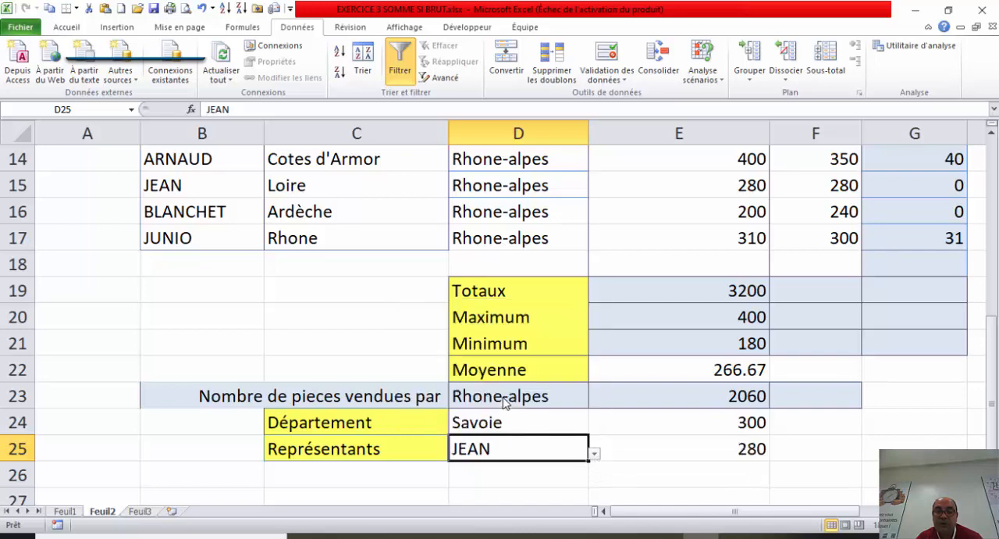
{"action": "left_click", "coordinate": [614, 473]}
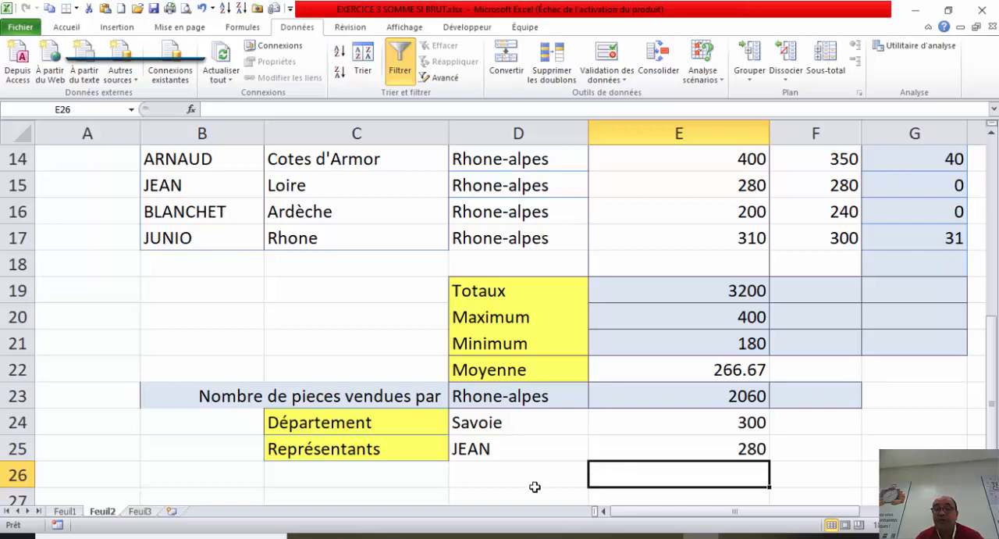
{"action": "left_click_drag", "start_coordinate": [328, 388], "coordinate": [747, 453]}
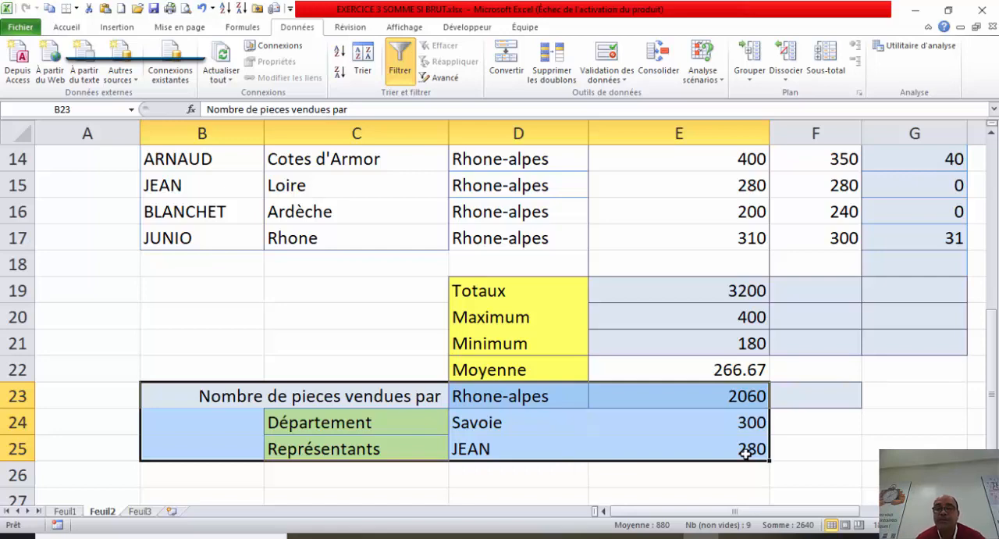
{"action": "left_click", "coordinate": [475, 417]}
{"action": "left_click_drag", "start_coordinate": [437, 406], "coordinate": [687, 445]}
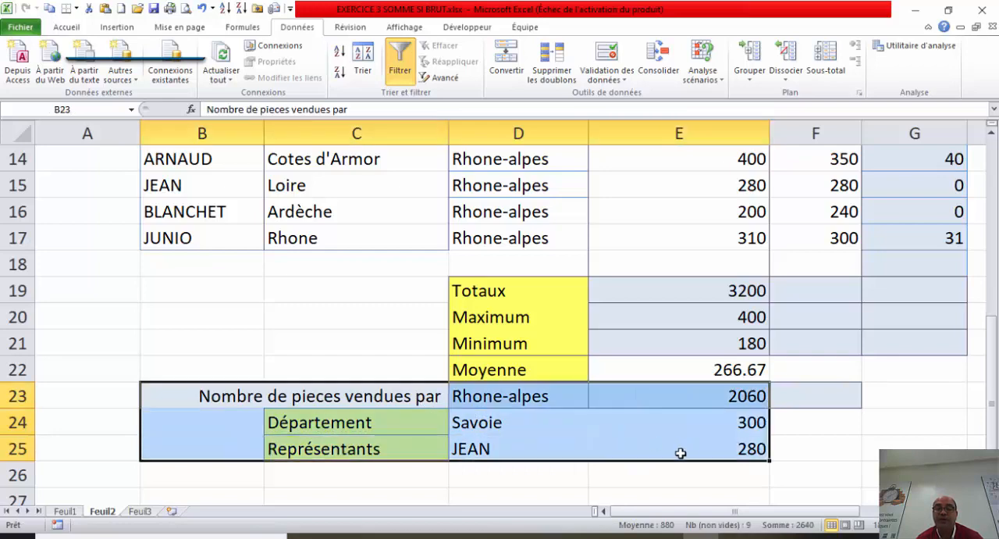
{"action": "left_click", "coordinate": [519, 396]}
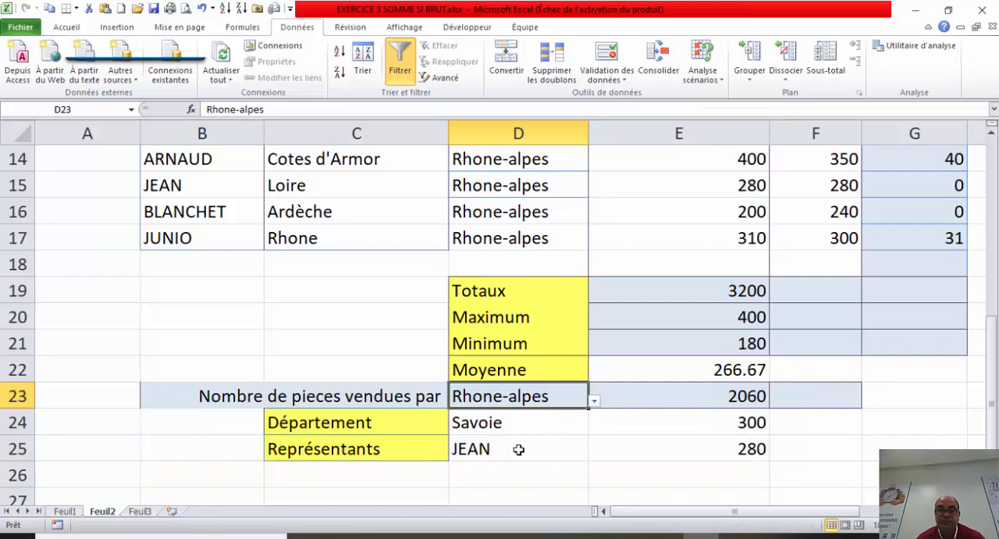
{"action": "left_click_drag", "start_coordinate": [992, 358], "coordinate": [996, 268]}
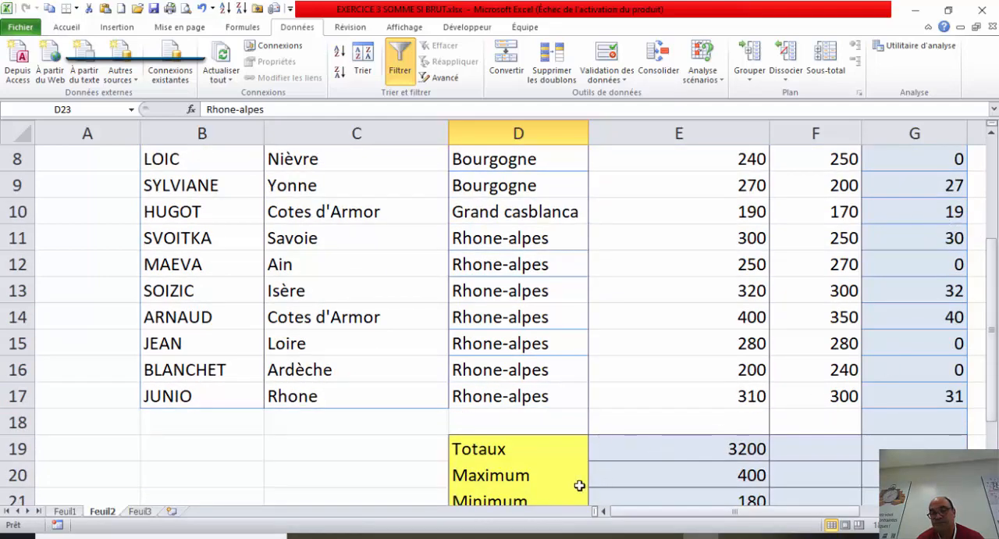
{"action": "left_click", "coordinate": [521, 536]}
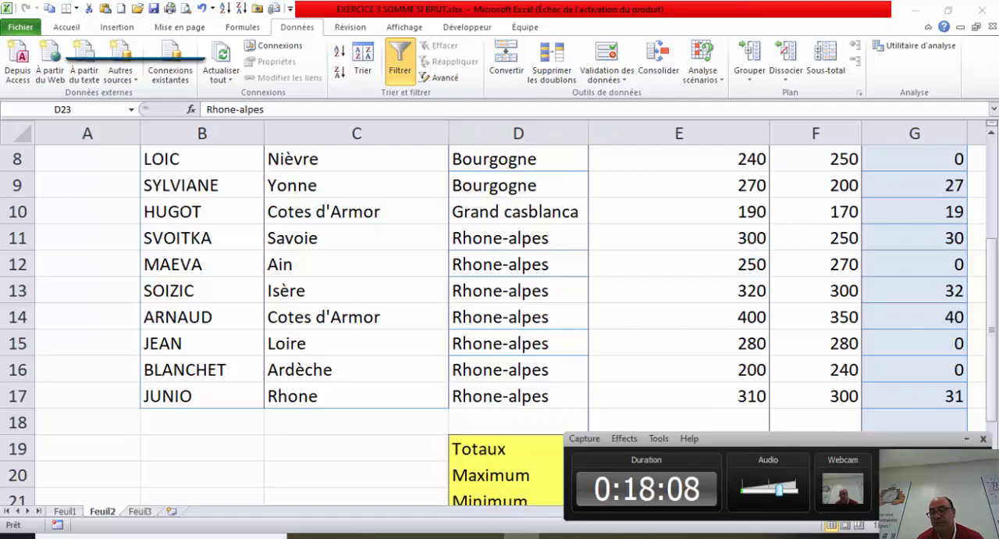
{"action": "left_click", "coordinate": [521, 536]}
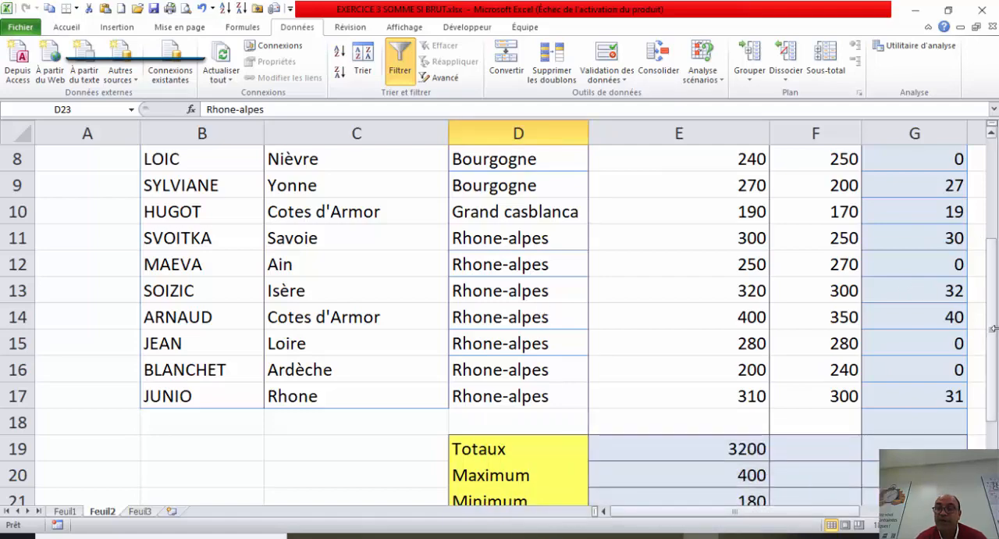
Step: Review the Prime formula in G6, the summary formulas in E19:E22, the choices in D24 and D23, and the regional SOMME.SI in E23
{"action": "mouse_move", "coordinate": [992, 313]}
{"action": "left_mouse_down"}
{"action": "mouse_move", "coordinate": [991, 294]}
{"action": "mouse_move", "coordinate": [991, 305]}
{"action": "left_mouse_up"}
{"action": "left_click", "coordinate": [910, 179]}
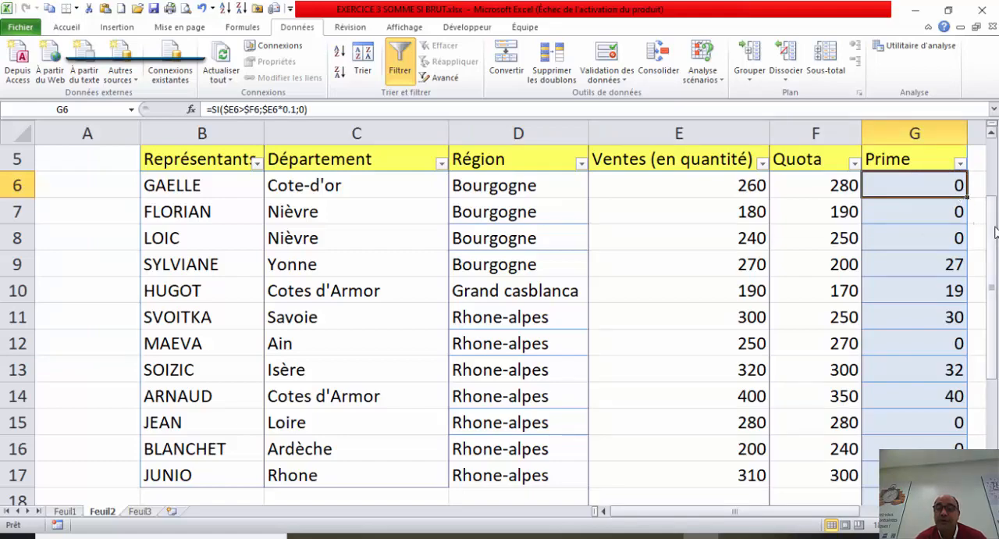
{"action": "left_click_drag", "start_coordinate": [995, 230], "coordinate": [995, 350]}
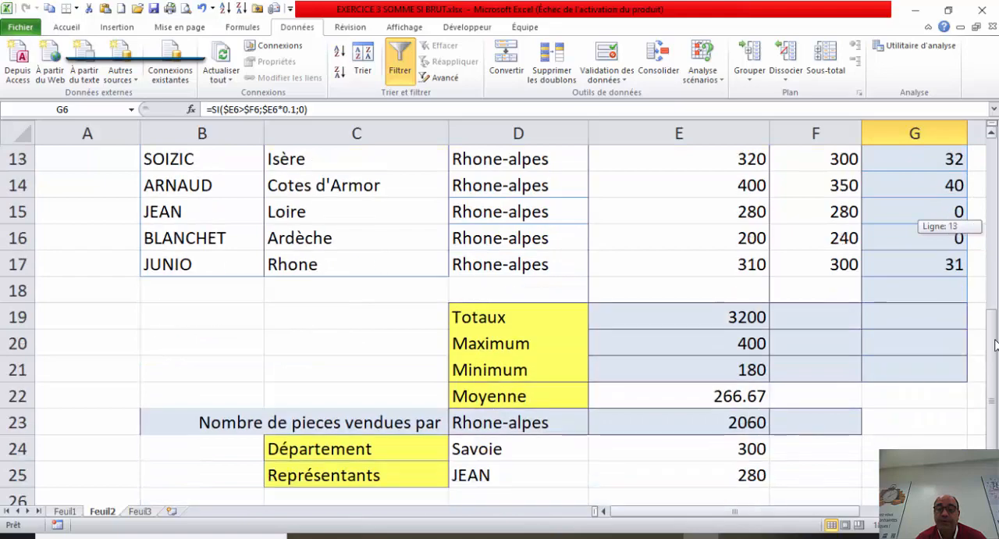
{"action": "left_click", "coordinate": [706, 316]}
{"action": "left_click", "coordinate": [673, 341]}
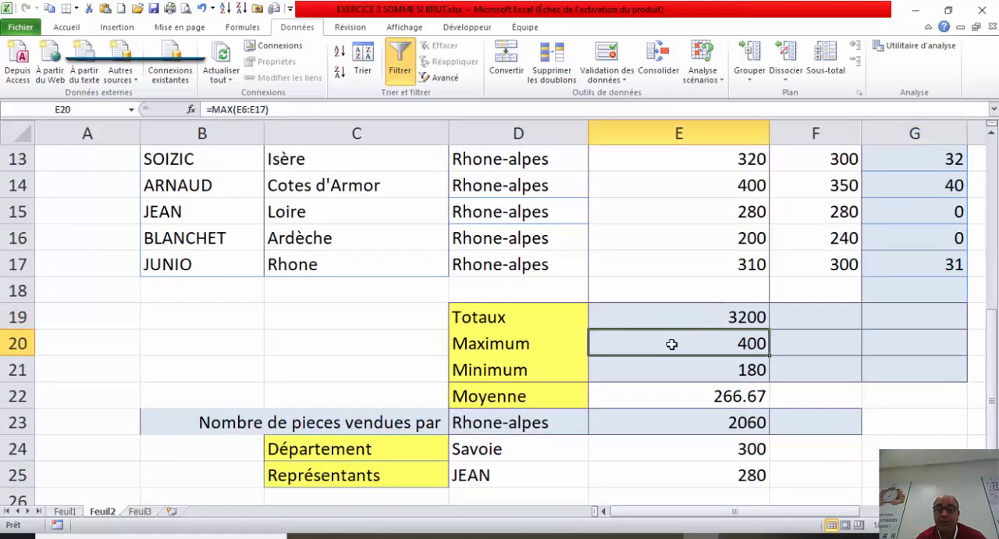
{"action": "left_click", "coordinate": [658, 363]}
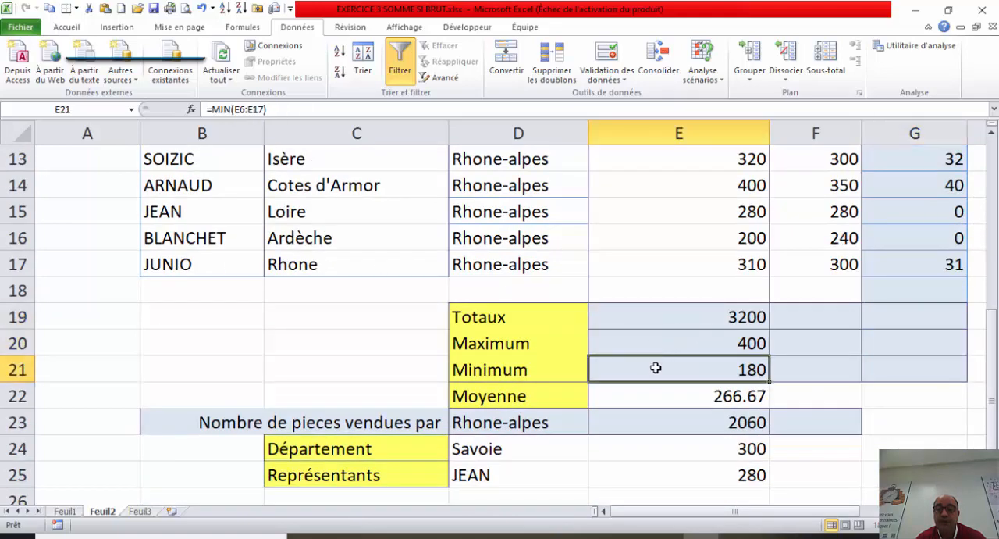
{"action": "left_click", "coordinate": [641, 393]}
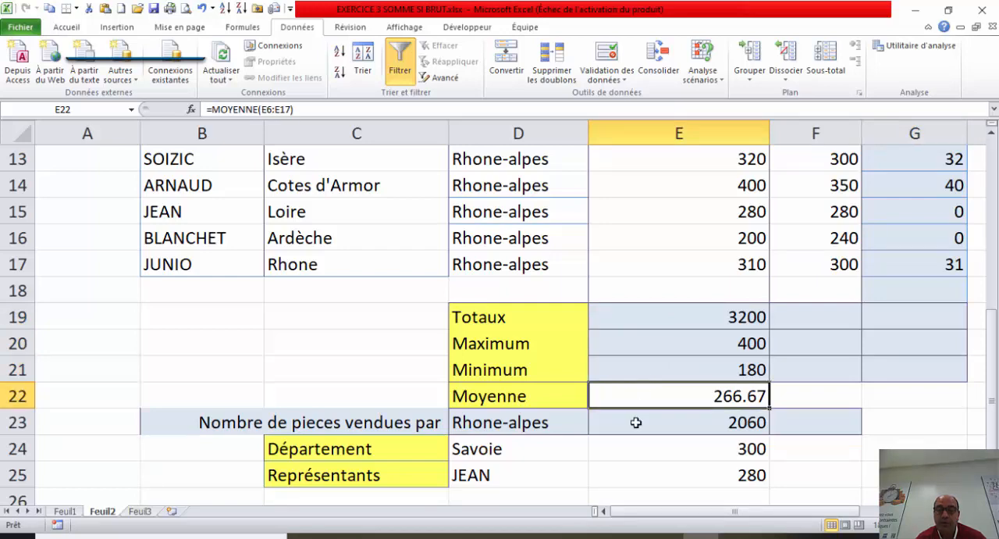
{"action": "left_click", "coordinate": [555, 451]}
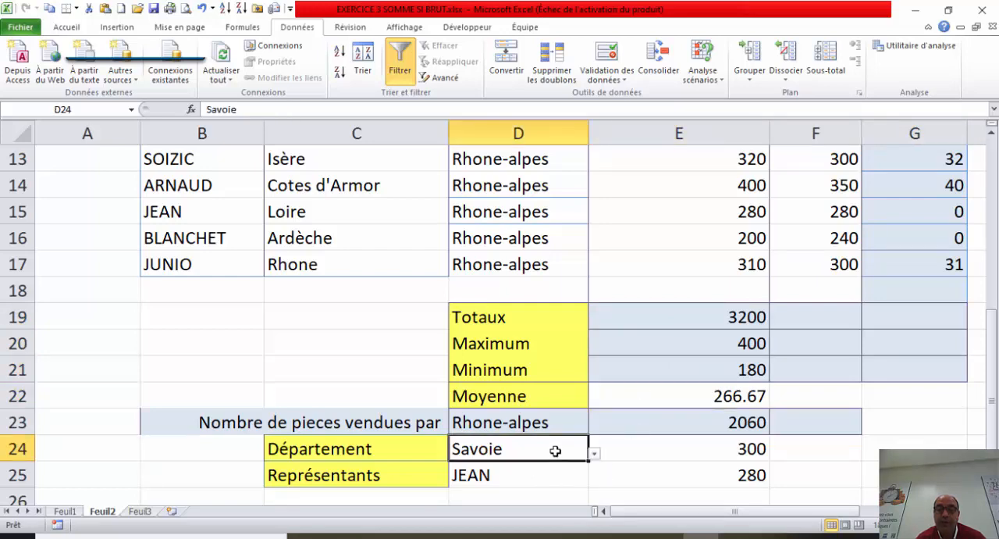
{"action": "left_click", "coordinate": [557, 426]}
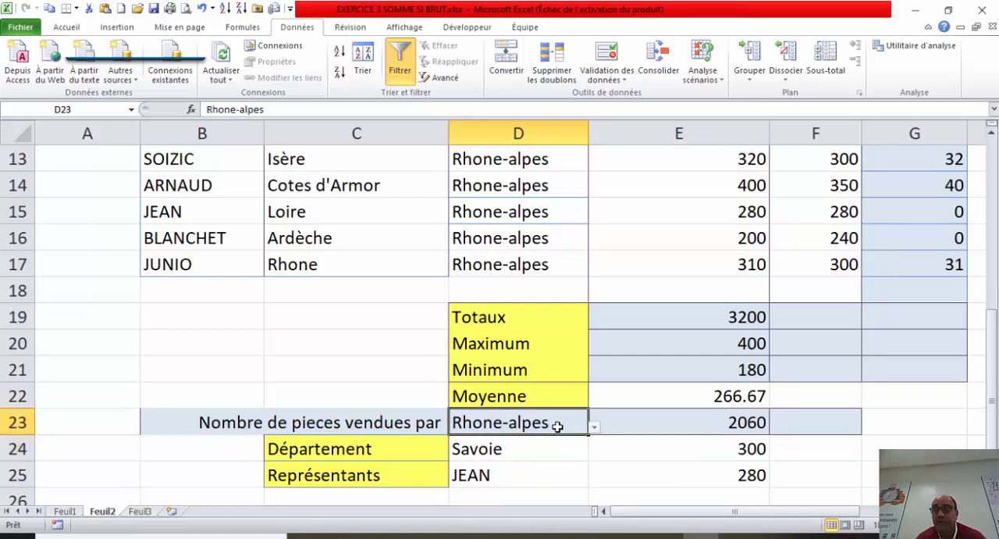
{"action": "left_click", "coordinate": [655, 423]}
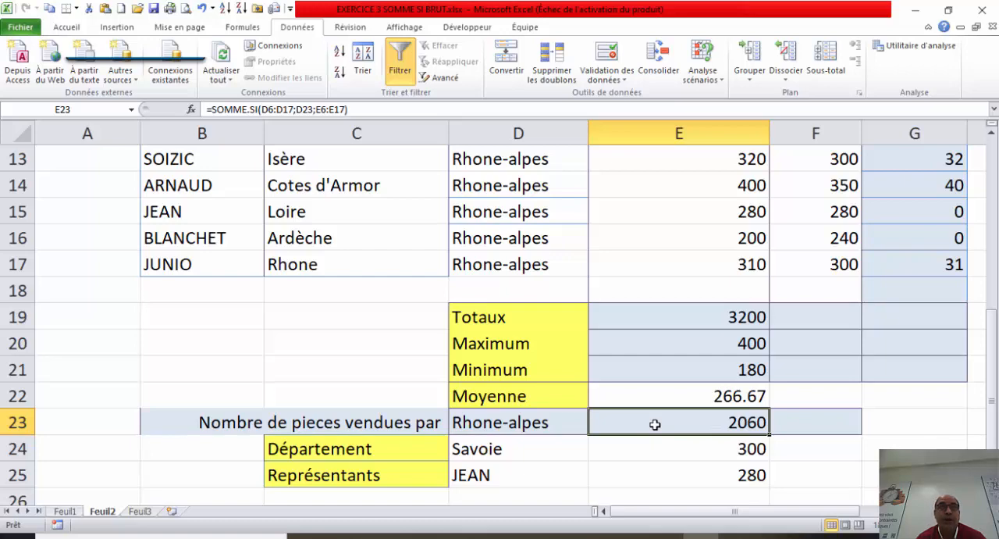
{"action": "left_click_drag", "start_coordinate": [509, 431], "coordinate": [665, 492]}
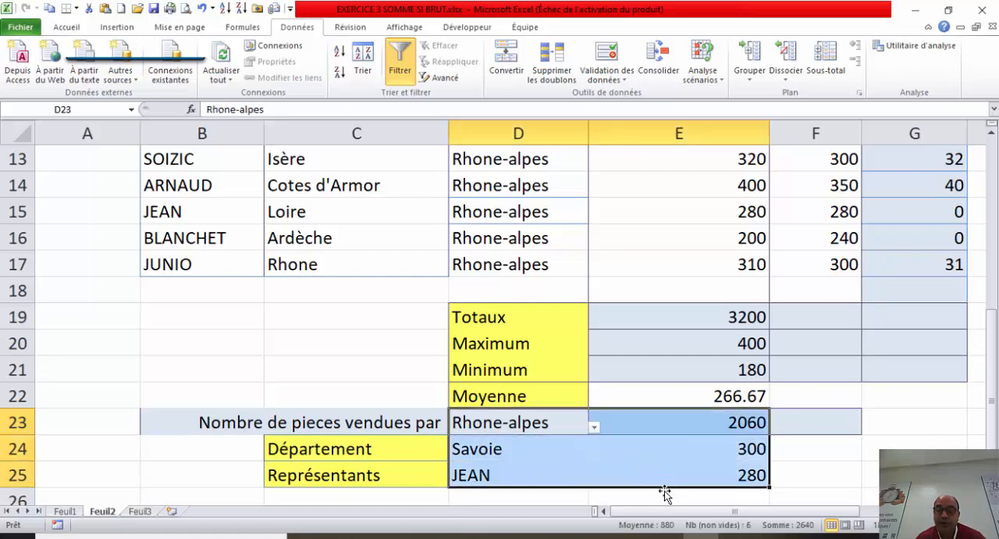
{"action": "left_click", "coordinate": [552, 494]}
{"action": "left_click", "coordinate": [539, 534]}
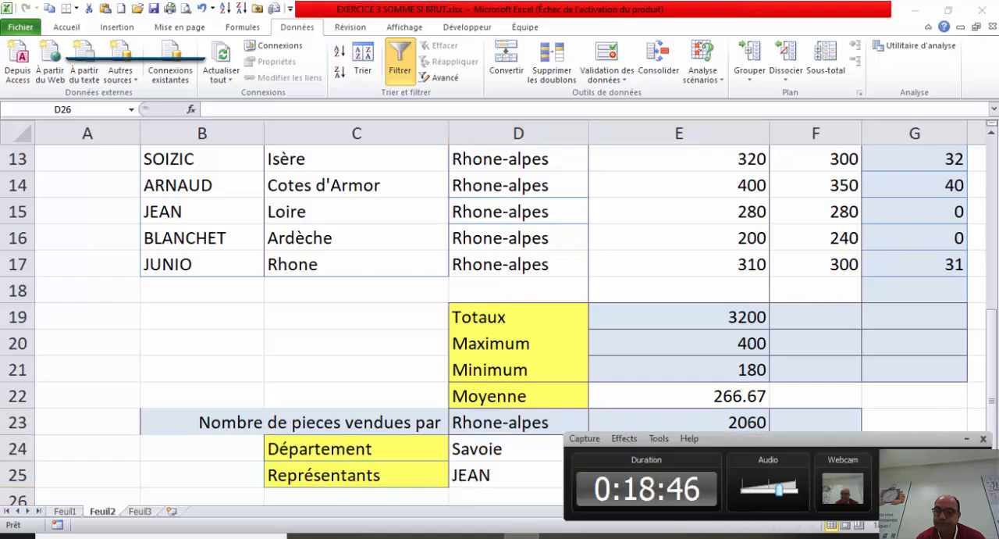